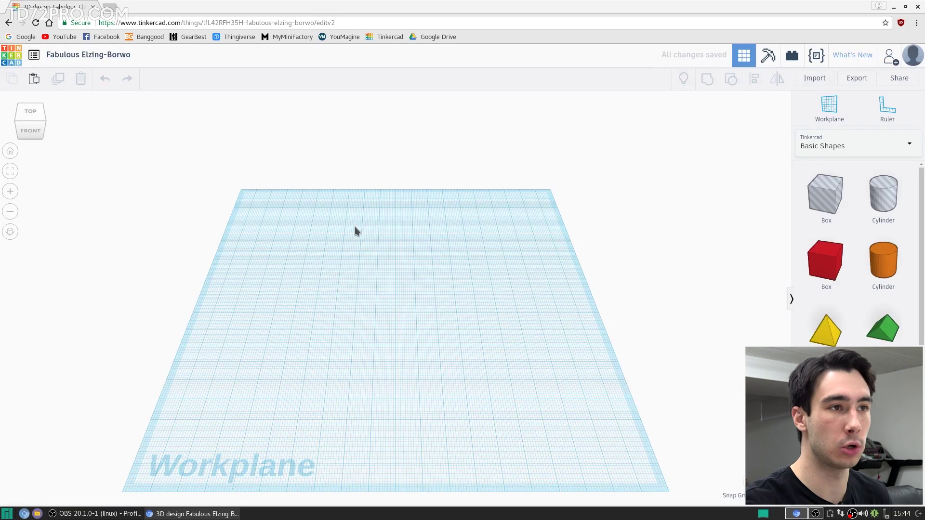
Step: Rename the design as "Projet Test"
left_click(78, 56)
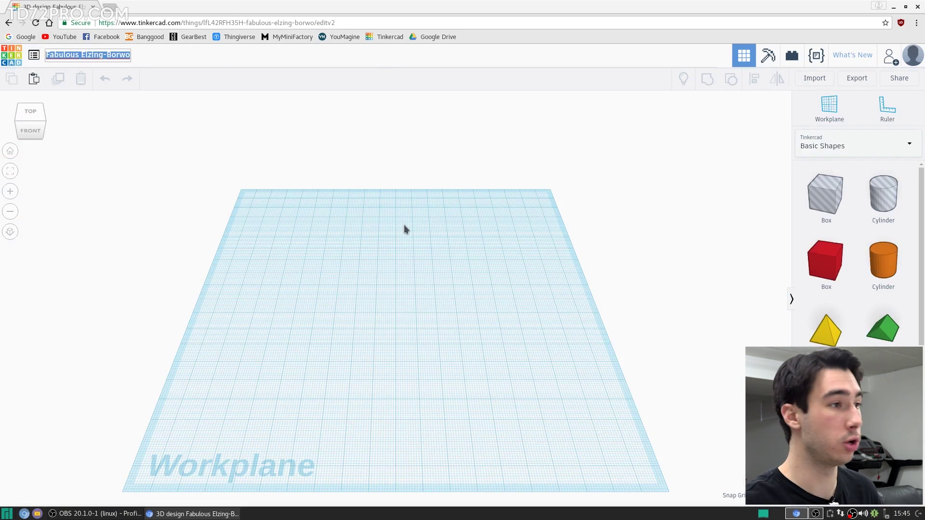
type("Projet Test")
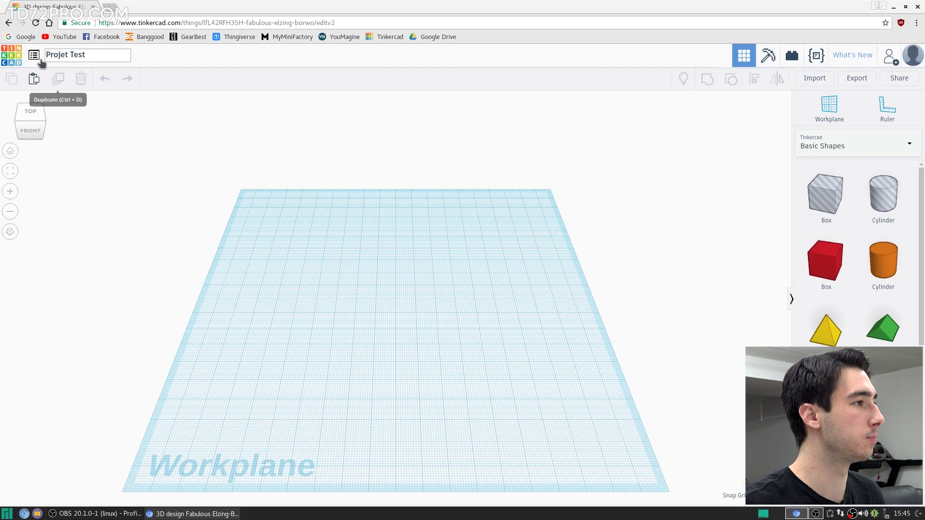
key("Return")
Step: Review the design's properties, including the visibility and license options, and close them without saving any change
left_click(33, 56)
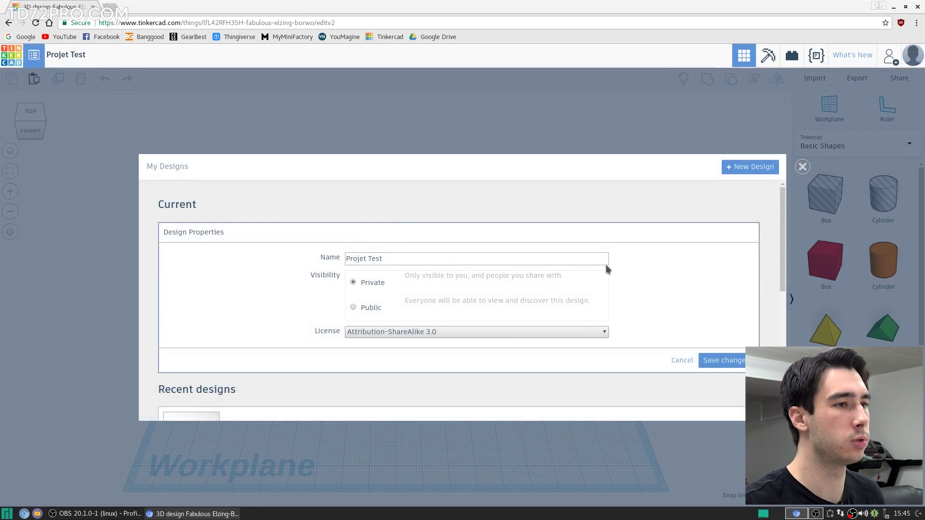
scroll(530, 270, "down", 3)
scroll(450, 304, "down", 3)
scroll(452, 299, "up", 6)
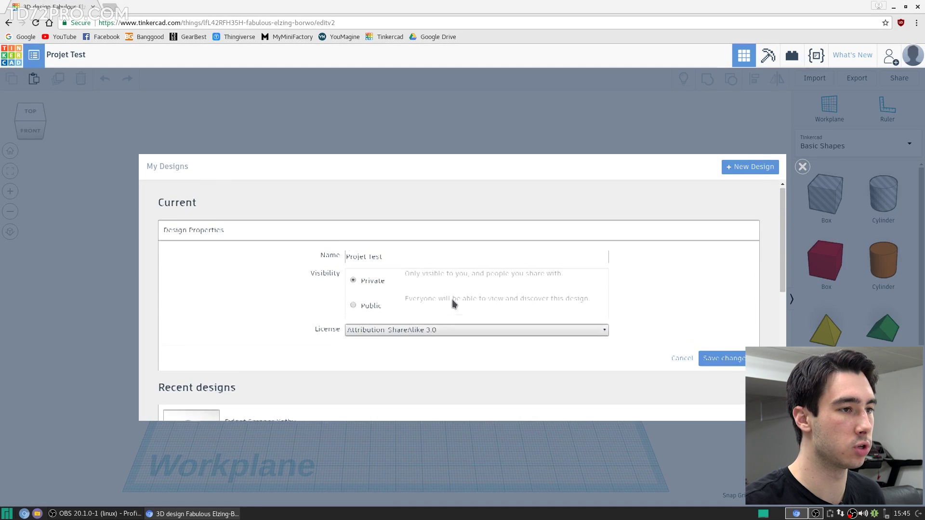
scroll(668, 314, "down", 1)
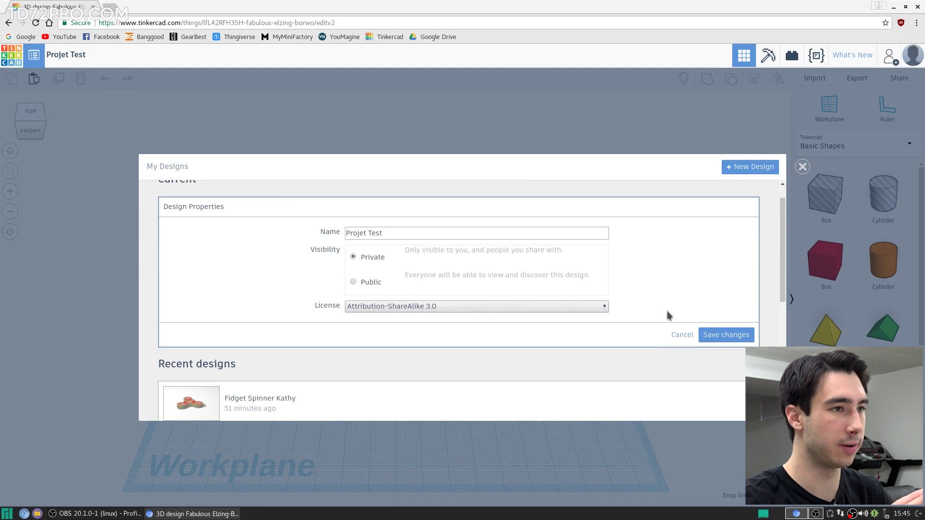
scroll(641, 300, "up", 1)
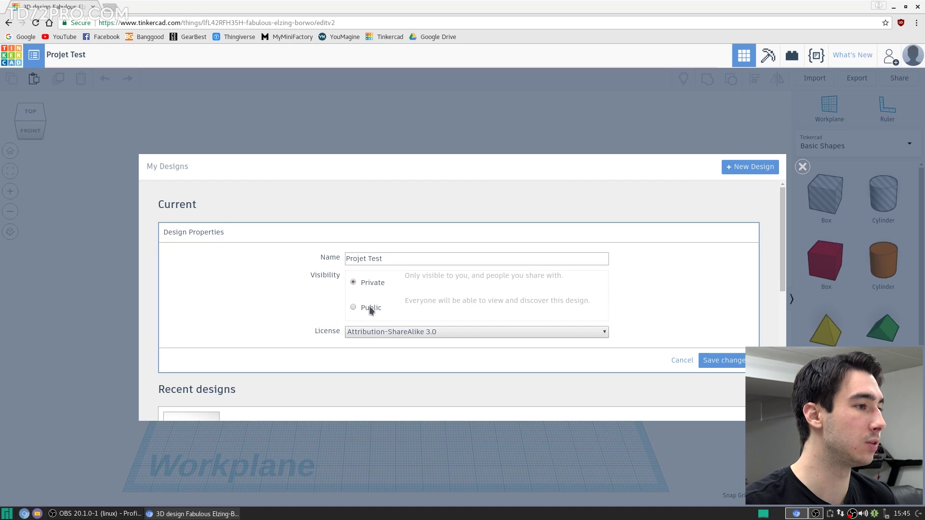
left_click(426, 334)
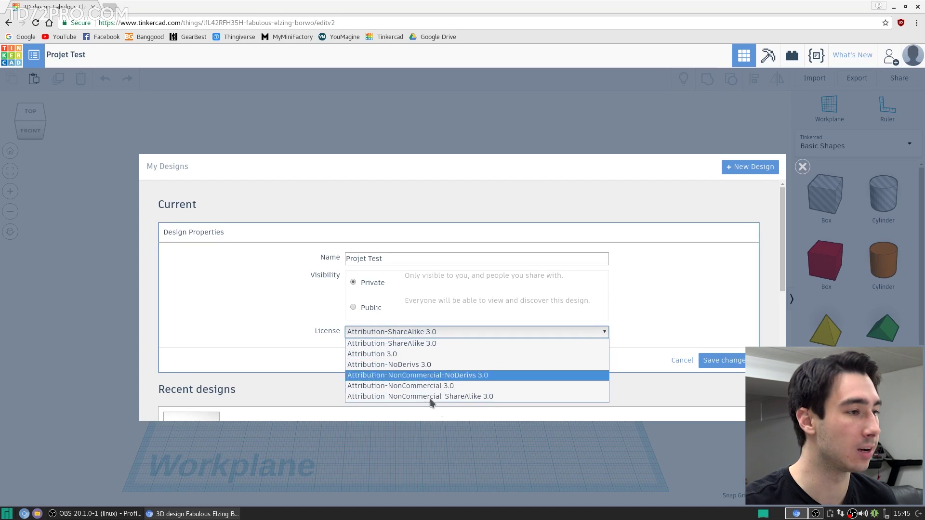
left_click(733, 261)
left_click(803, 167)
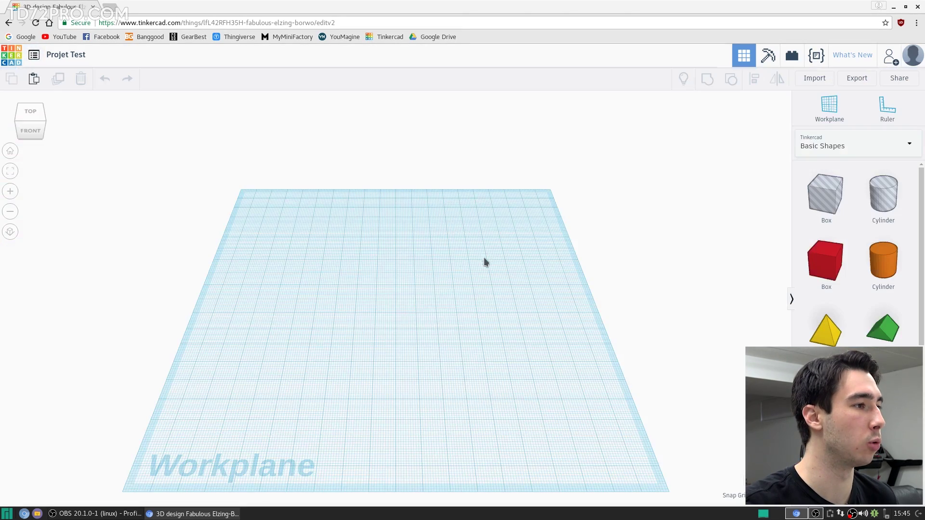
Step: Place a red solid Box in the rear half of the workplane
mouse_move(33, 122)
left_mouse_down()
mouse_move(63, 108)
mouse_move(66, 116)
mouse_move(47, 130)
left_mouse_up()
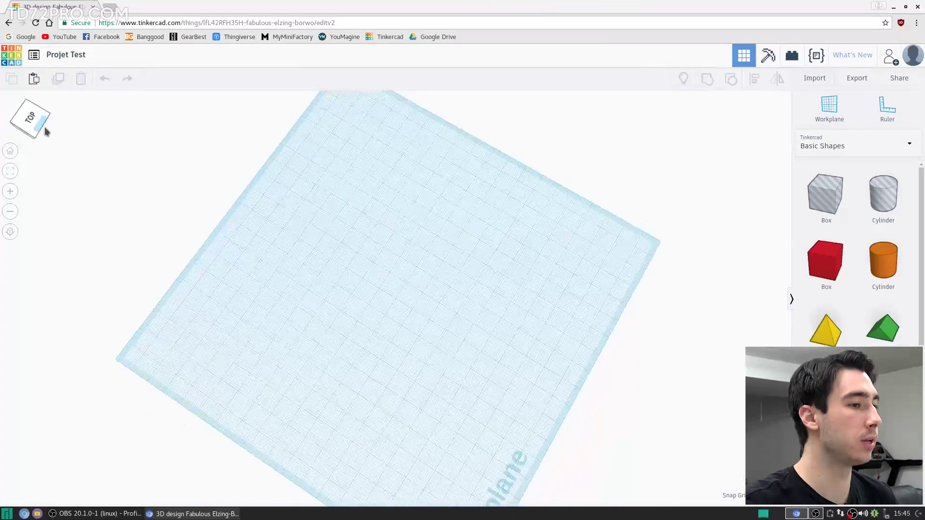
left_click(44, 125)
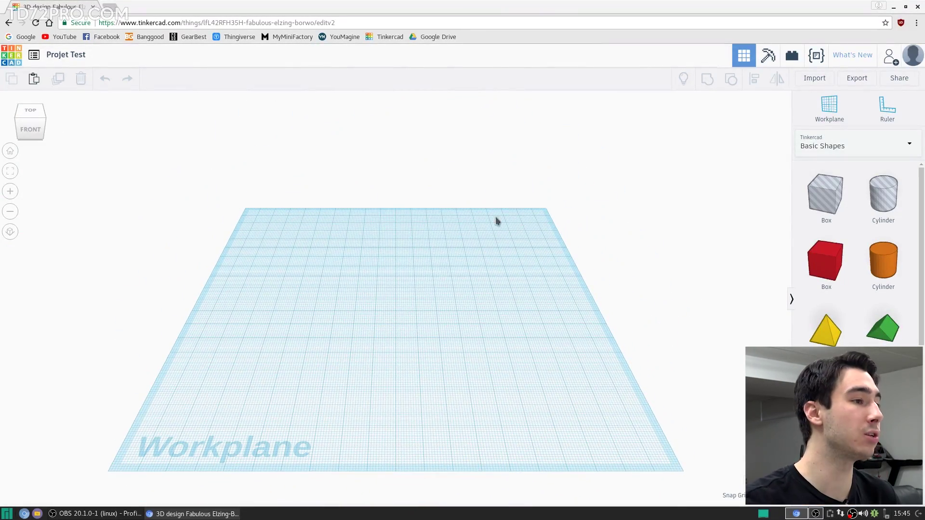
left_click_drag(362, 273, 549, 402)
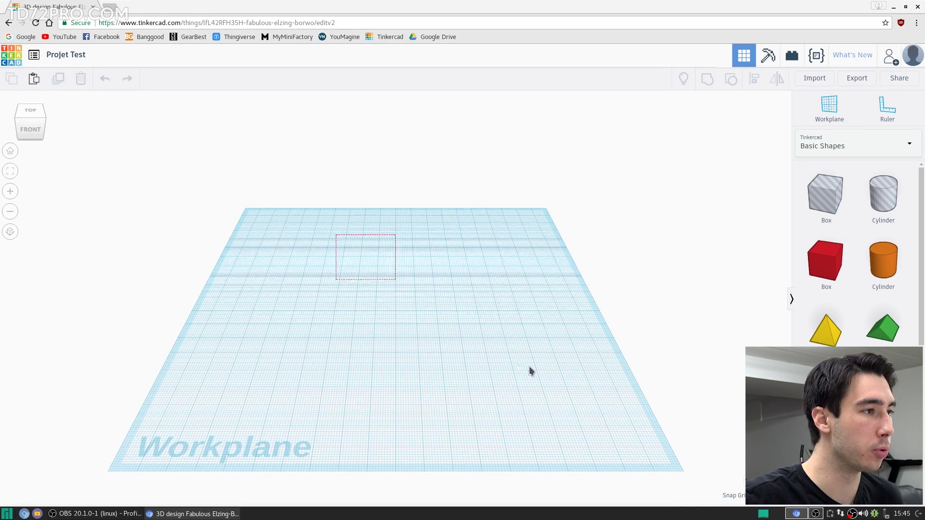
left_click(825, 261)
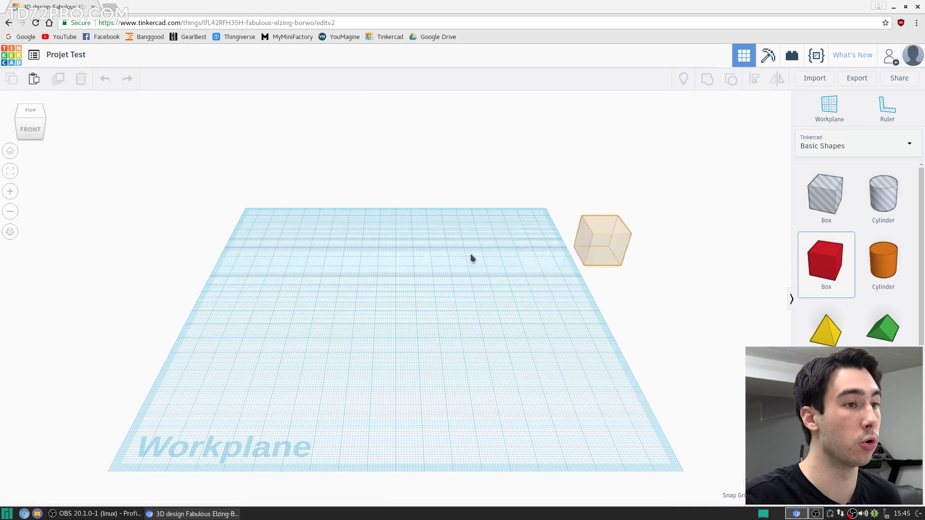
left_click(381, 264)
mouse_move(384, 268)
left_mouse_down()
mouse_move(405, 295)
mouse_move(371, 274)
mouse_move(382, 277)
left_mouse_up()
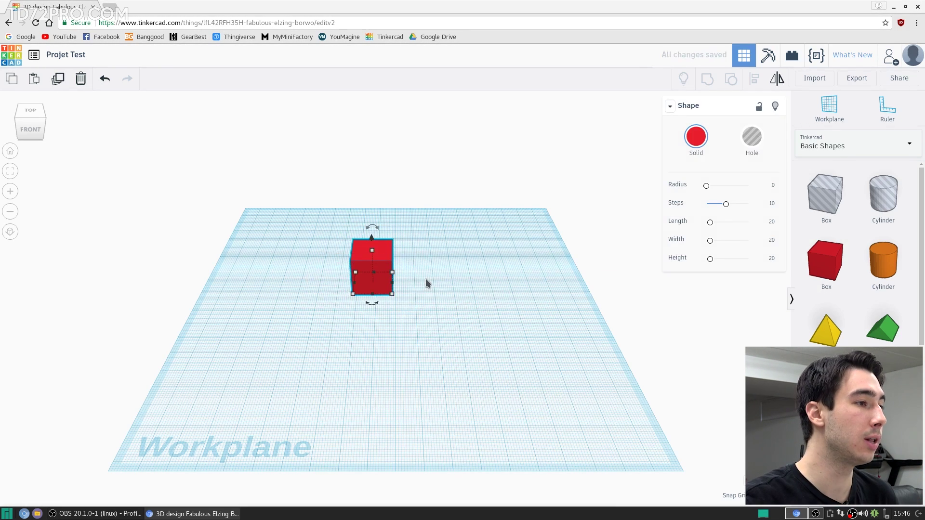
Step: Examine the red box from several angles, both close up and from farther away
right_click_drag(398, 200, 386, 279)
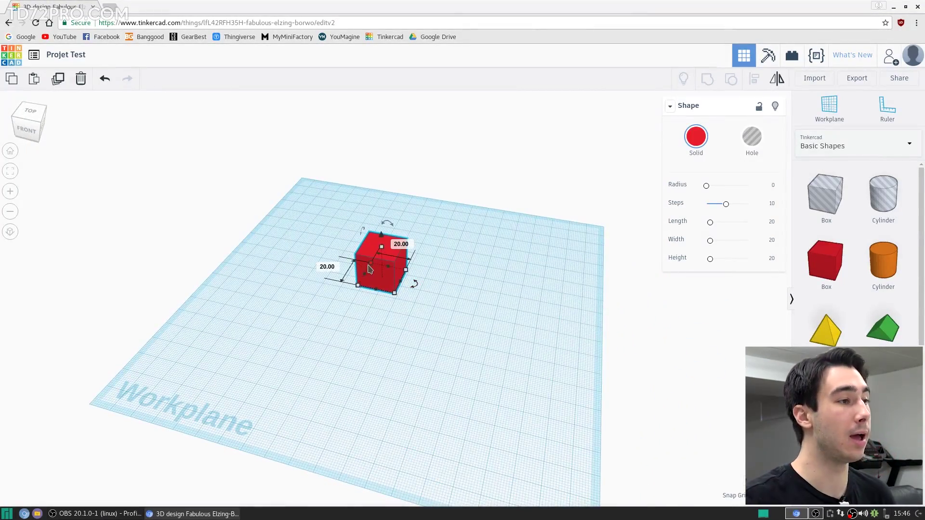
scroll(369, 269, "up", 3)
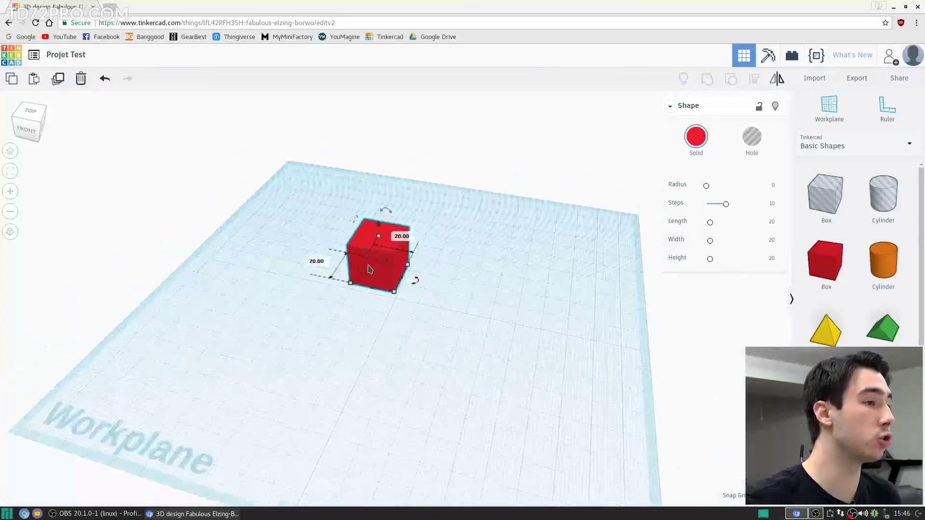
scroll(369, 268, "down", 5)
scroll(369, 269, "up", 3)
scroll(450, 268, "up", 3)
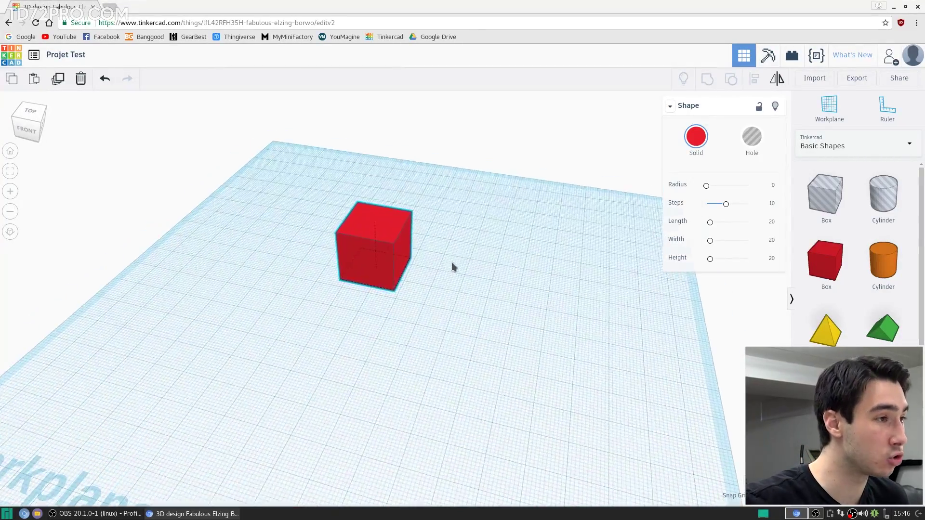
scroll(514, 270, "up", 3)
scroll(540, 337, "down", 2)
scroll(399, 304, "down", 2)
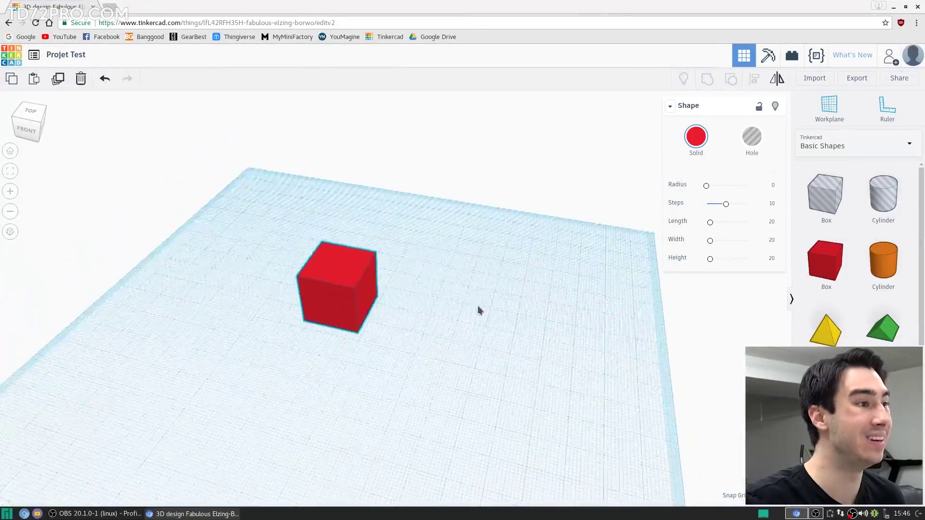
scroll(529, 236, "up", 3)
scroll(530, 227, "down", 4)
right_click_drag(289, 210, 524, 258)
scroll(469, 195, "down", 3)
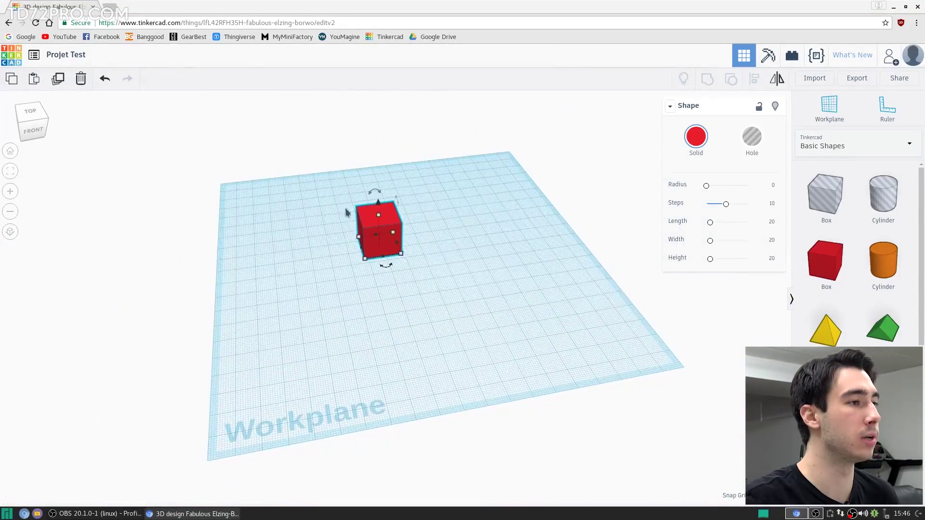
scroll(554, 188, "up", 4)
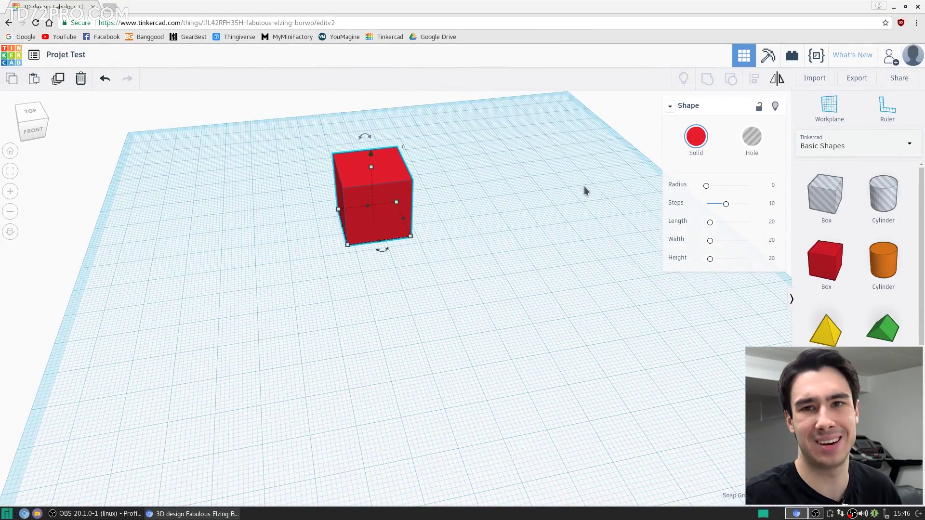
right_click_drag(353, 208, 519, 185)
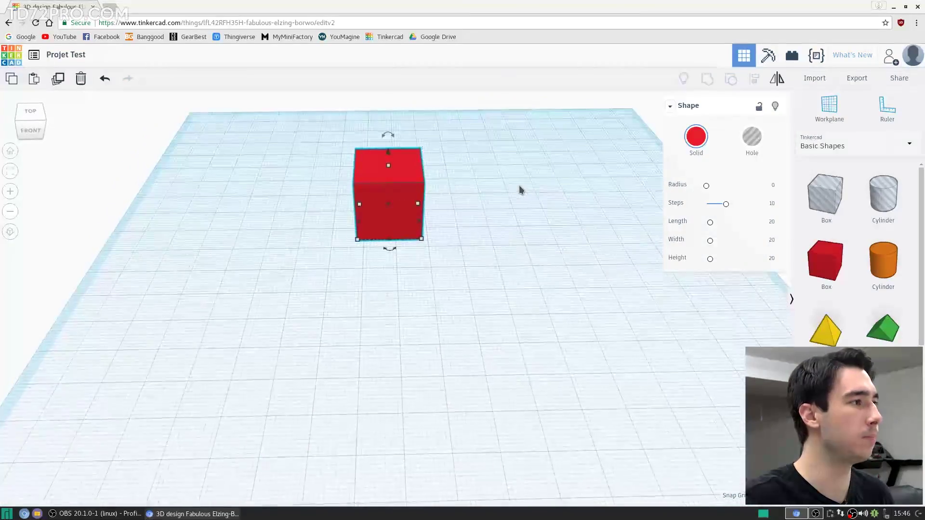
Step: Try the home view, the fit-to-view, a zoom out and the perspective/orthographic switch on the box
left_click(9, 152)
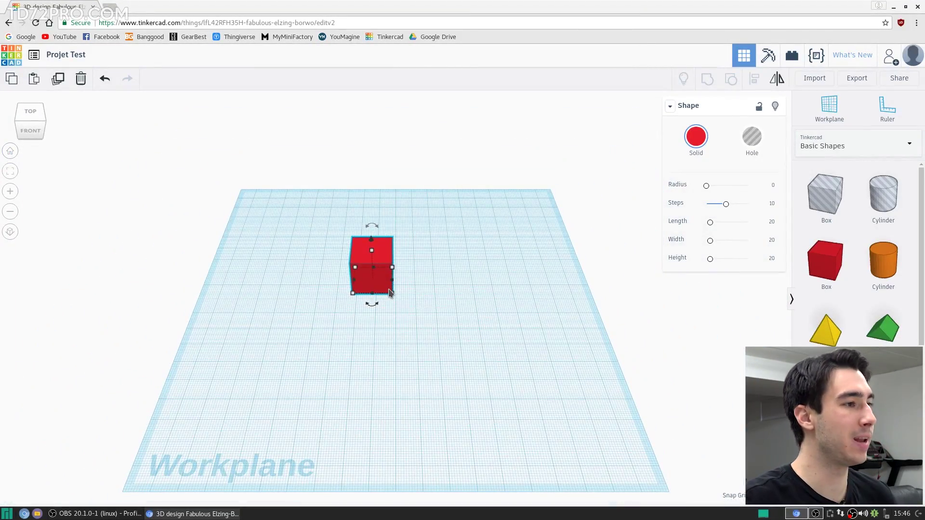
left_click(11, 172)
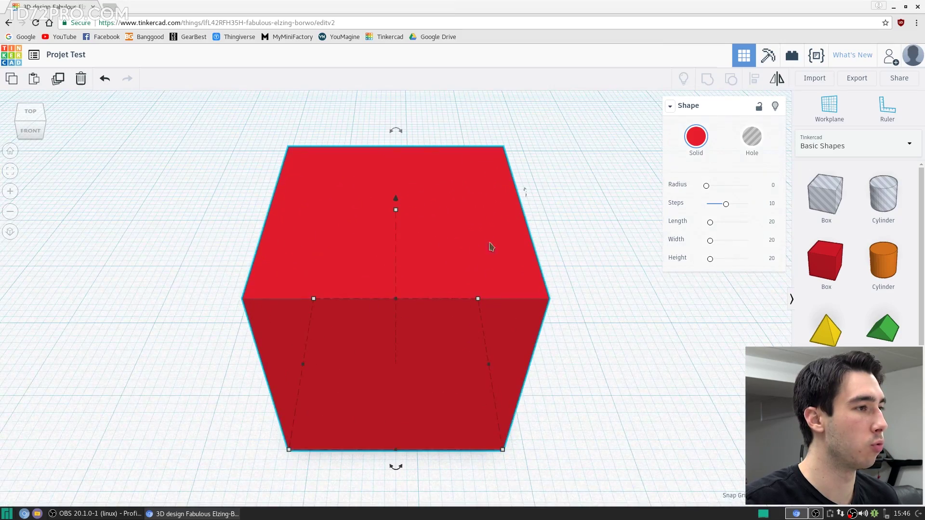
left_click(10, 211)
left_click(10, 233)
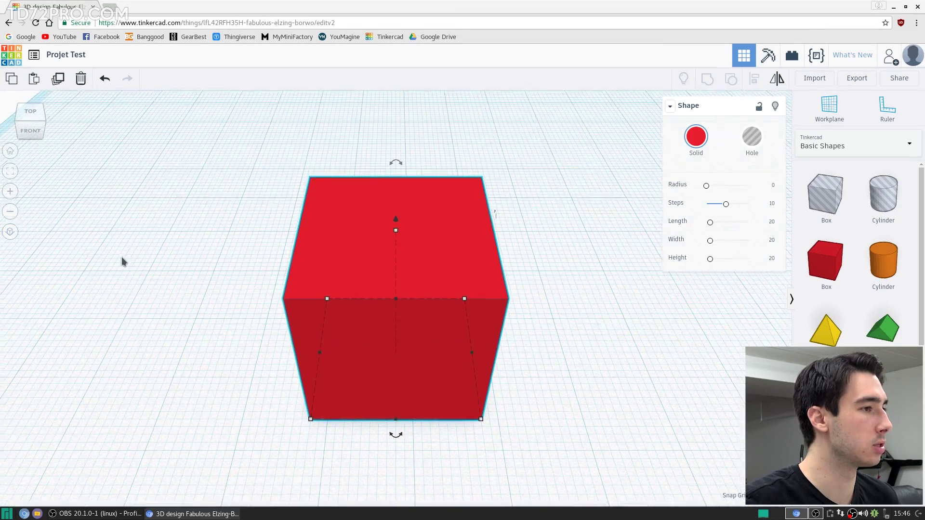
left_click(10, 233)
right_click_drag(213, 264, 553, 296)
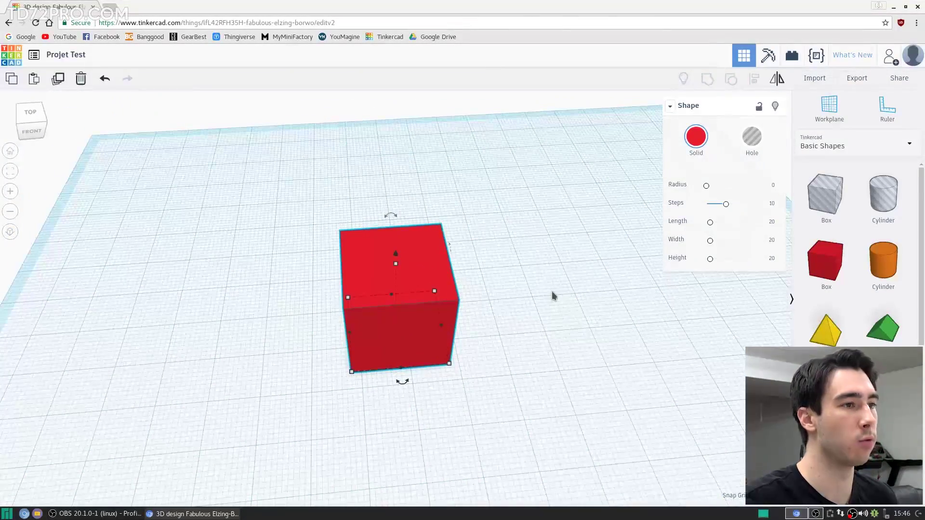
Step: Delete the red box from the workplane
key("Delete")
right_click_drag(516, 161, 362, 275)
scroll(361, 273, "down", 3)
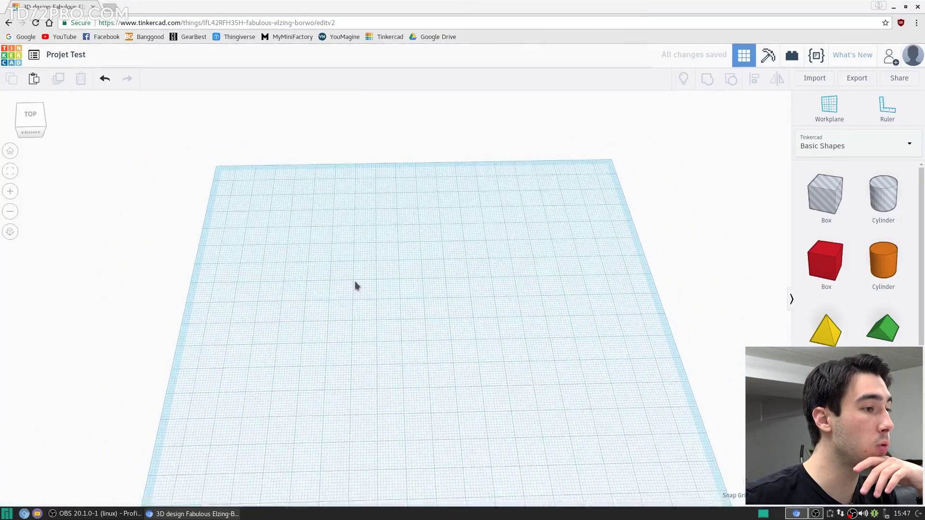
scroll(380, 277, "down", 2)
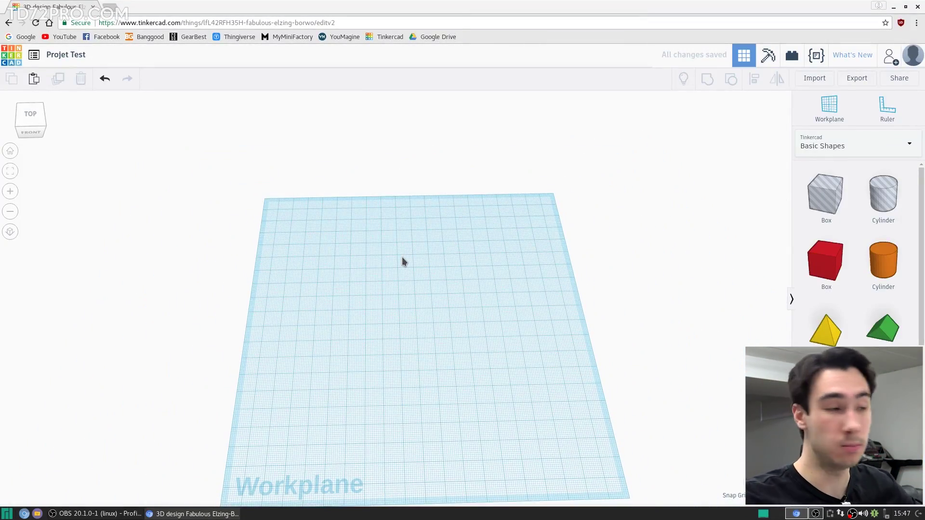
scroll(403, 261, "up", 5)
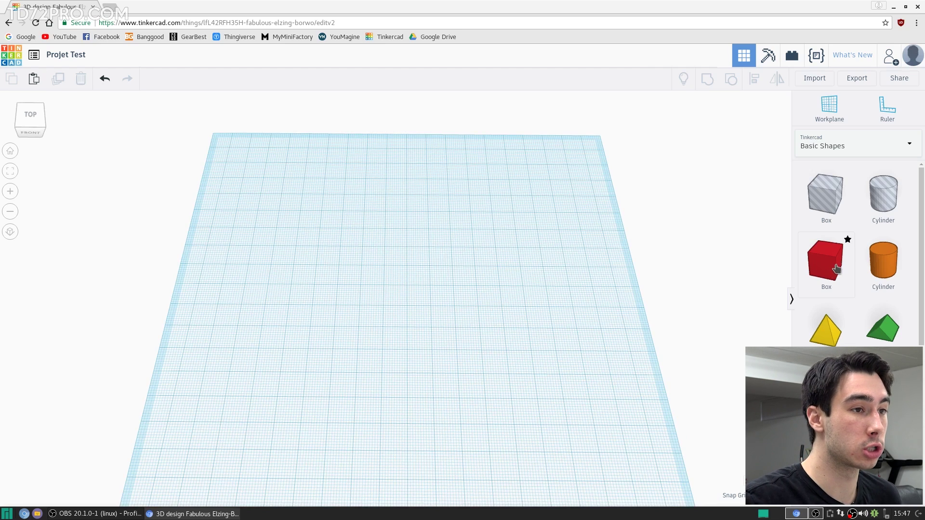
Step: Place a red Box, an orange Cylinder and a blue Polygon on the workplane, with the cylinder shifted about 16 mm farther from the box
left_click_drag(836, 269, 397, 285)
left_click_drag(886, 269, 310, 283)
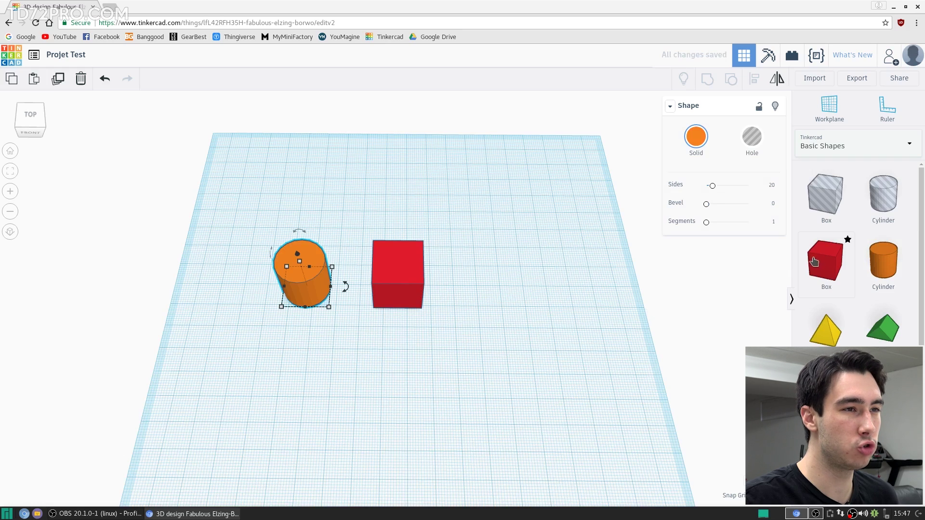
scroll(819, 269, "down", 5)
left_click_drag(826, 289, 282, 370)
scroll(384, 324, "up", 2)
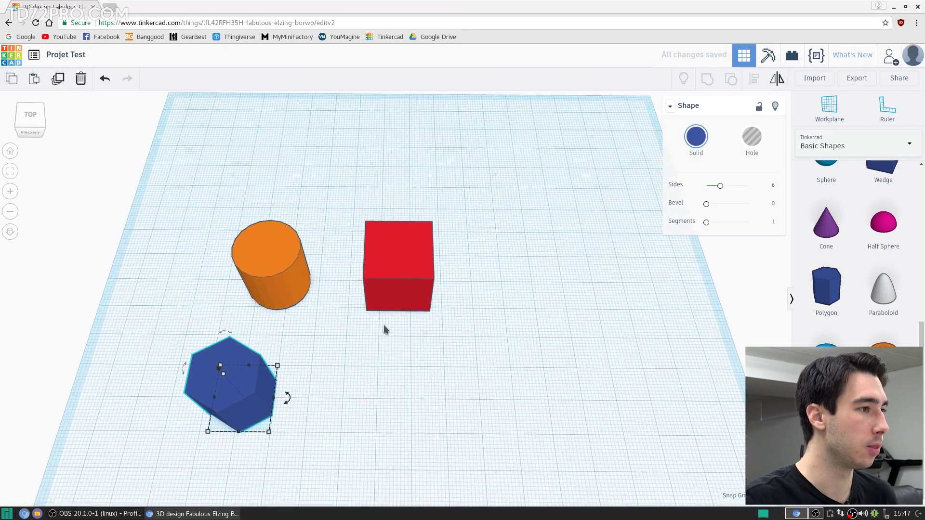
left_click_drag(272, 256, 229, 259)
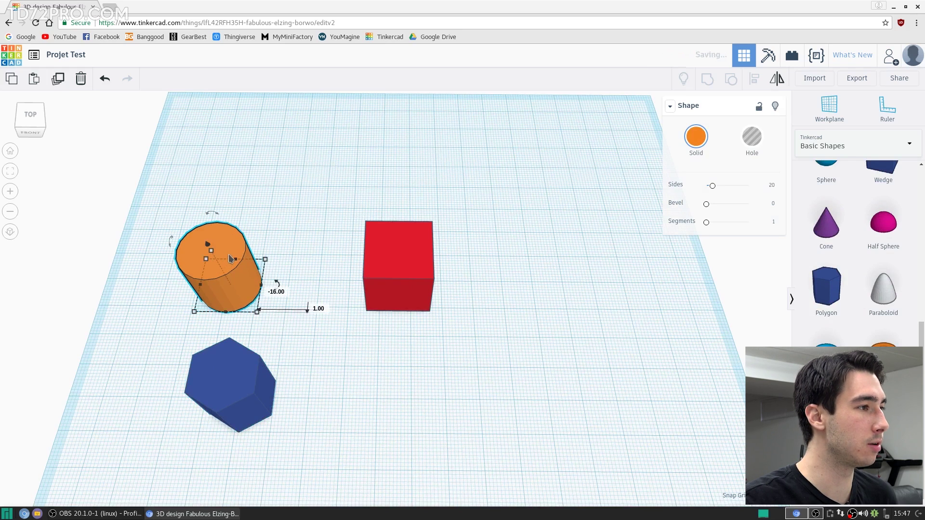
Step: Look through the available categories of the shape library, keeping Basic Shapes
left_click(862, 146)
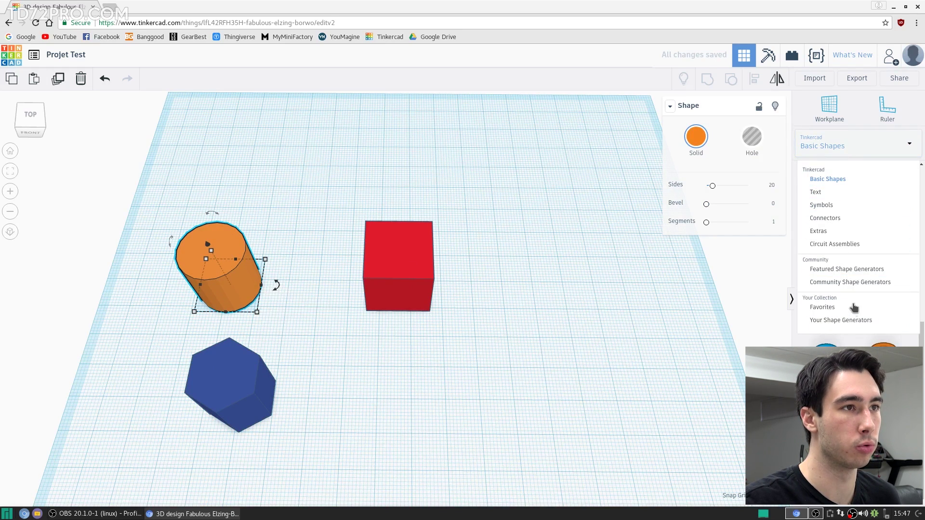
left_click(657, 118)
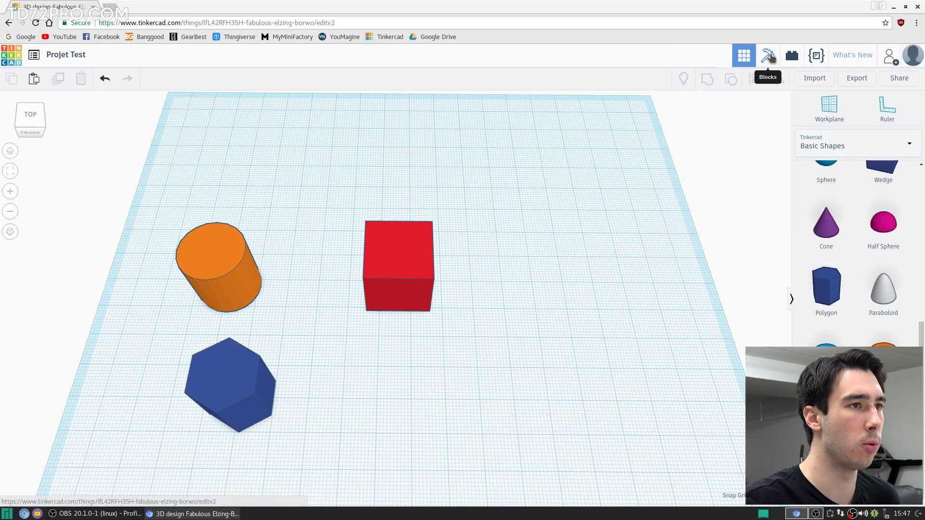
Step: View the design in the Blocks and Bricks modes, and open the Shape Generators page
left_click(769, 56)
right_click_drag(351, 265, 236, 252)
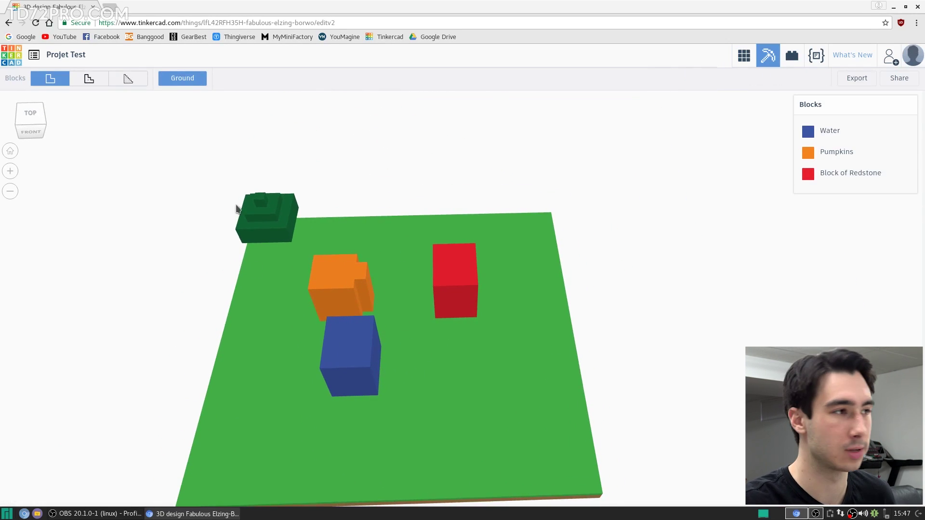
left_click(792, 55)
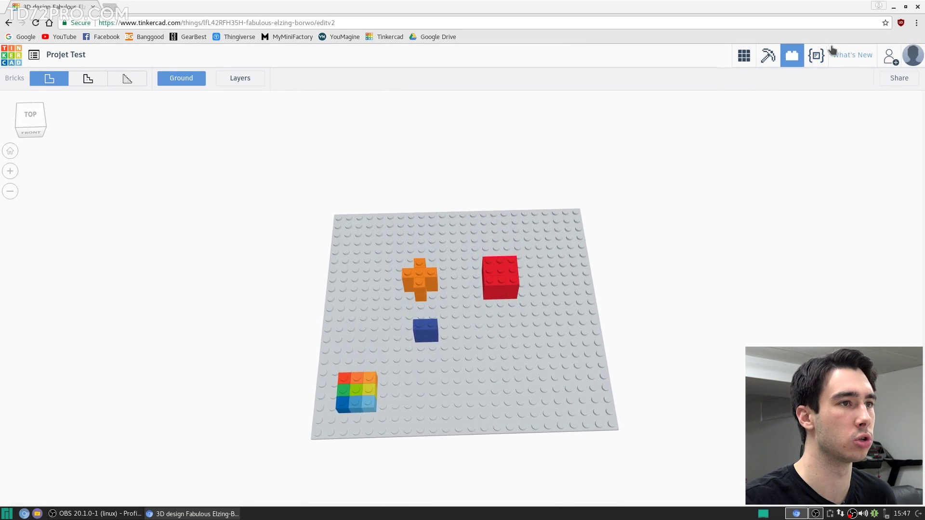
left_click(816, 56)
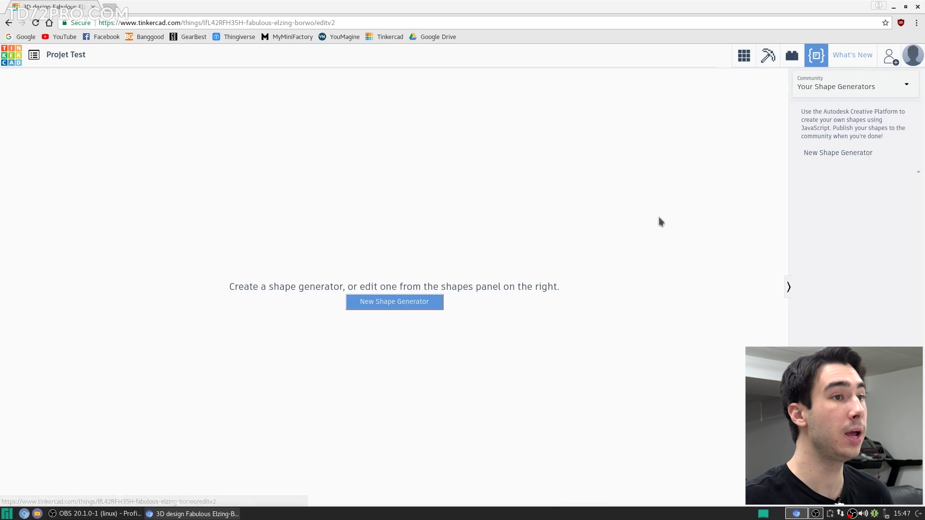
Step: Create a new shape generator and look over its main.js script
left_click(413, 309)
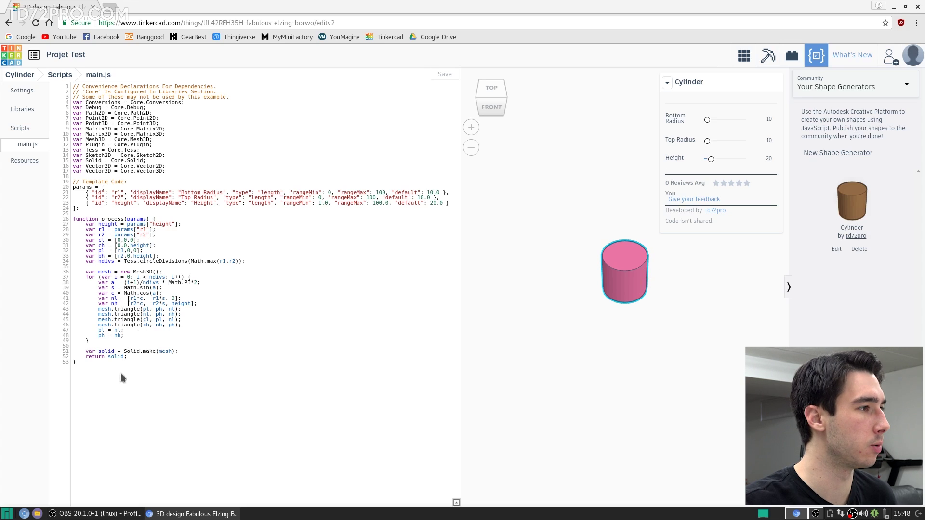
left_click_drag(170, 362, 91, 86)
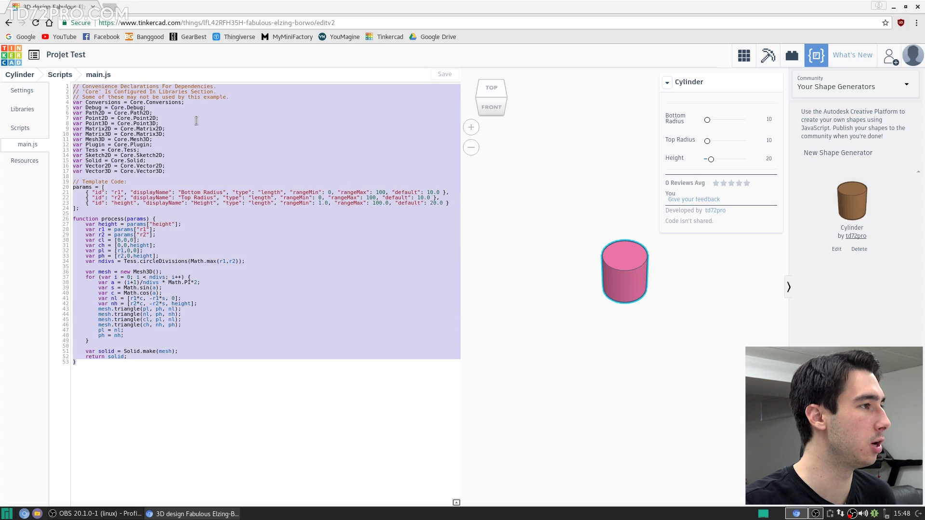
left_click(297, 142)
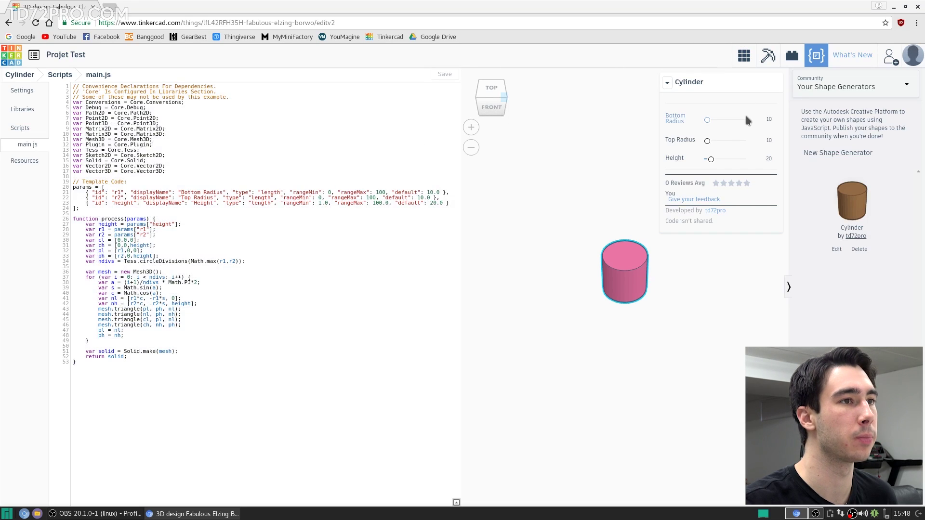
Step: Delete the Cylinder shape generator and return to the Design mode
left_click(858, 248)
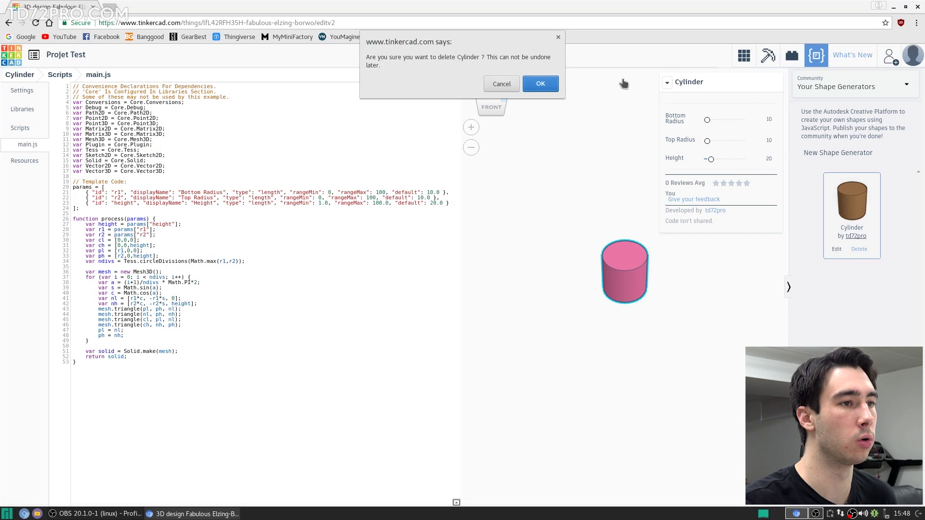
left_click(541, 84)
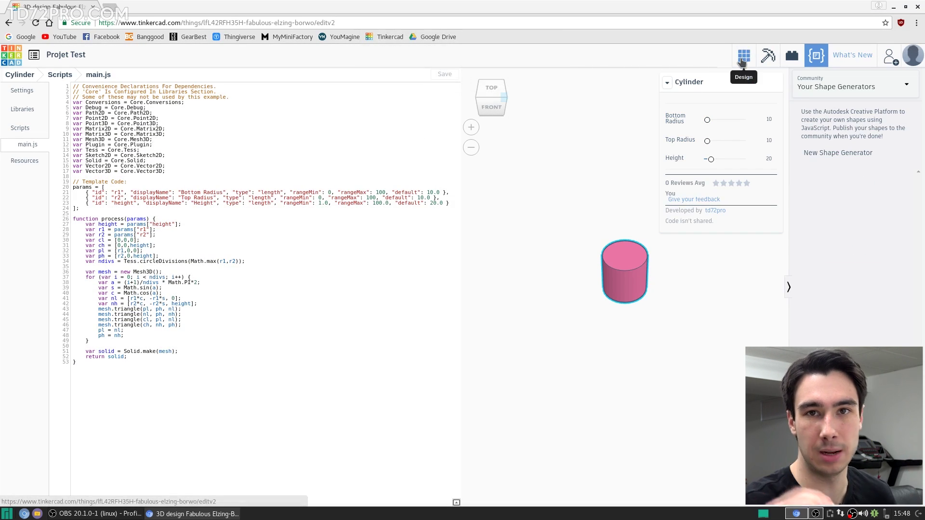
left_click(742, 61)
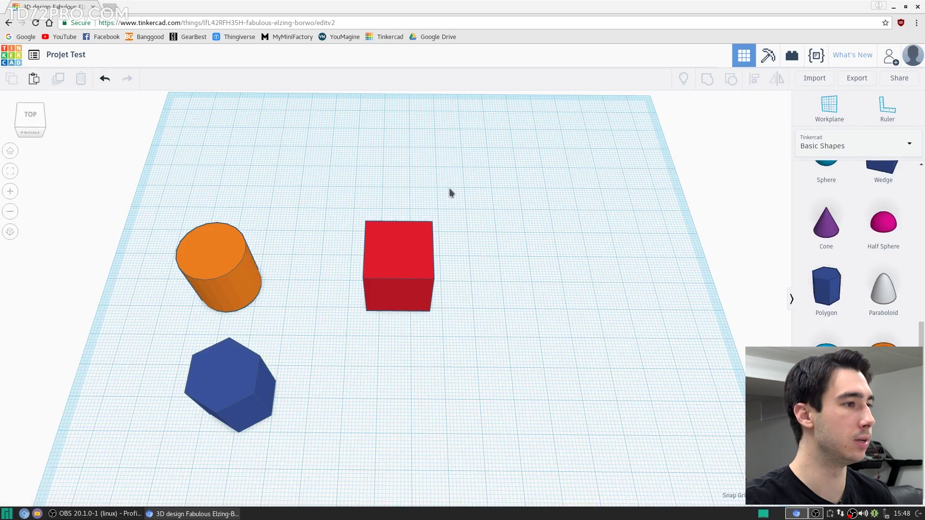
Step: Resize the red box to a 100 mm long, 15 mm wide bar and reduce its height
left_click(396, 308)
scroll(417, 286, "up", 1)
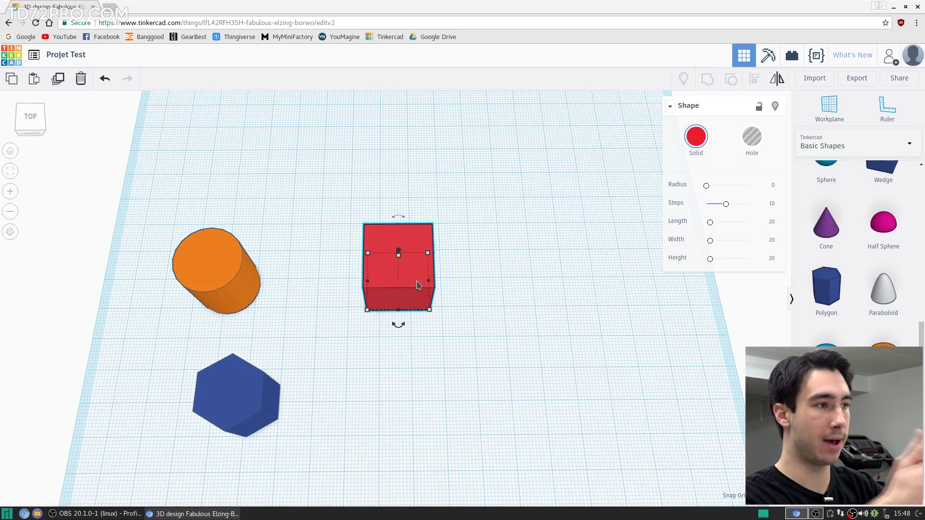
mouse_move(430, 314)
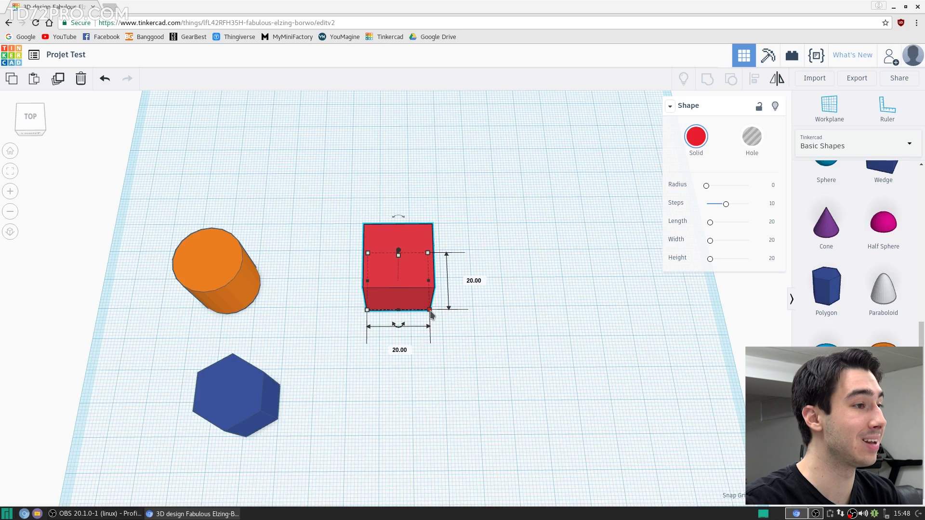
left_click_drag(430, 311, 583, 301)
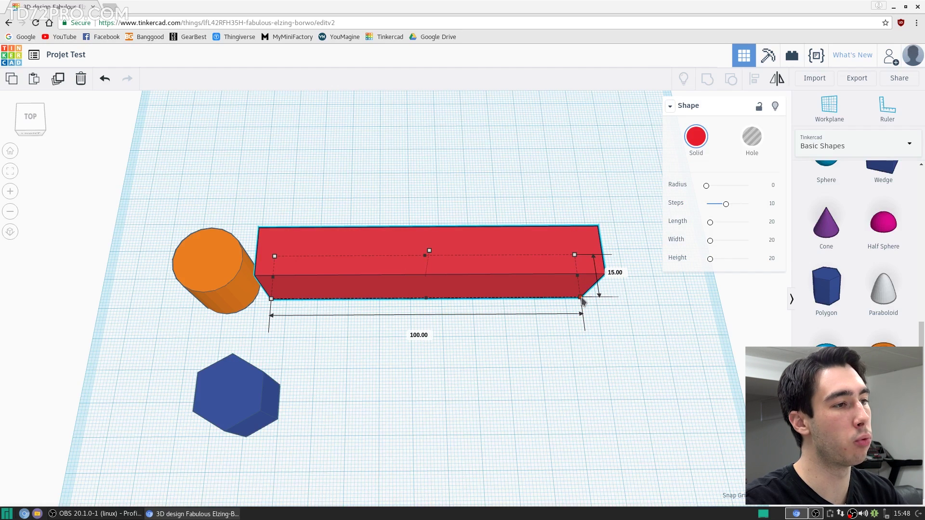
right_click_drag(582, 301, 425, 241)
left_click_drag(425, 241, 426, 282)
right_click_drag(452, 244, 458, 341)
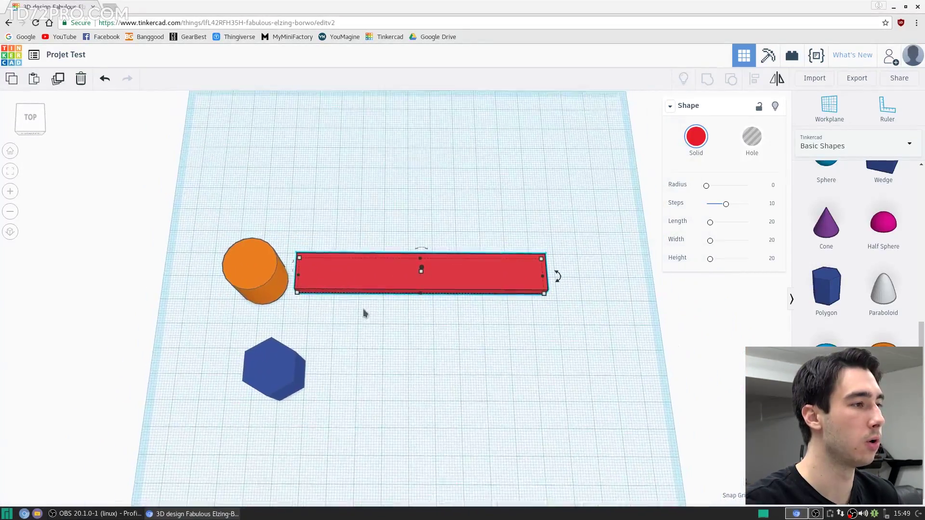
Step: Try stretching the orange cylinder's base to 39 by 26 mm, and undo the resize
left_click(253, 267)
scroll(363, 326, "up", 5)
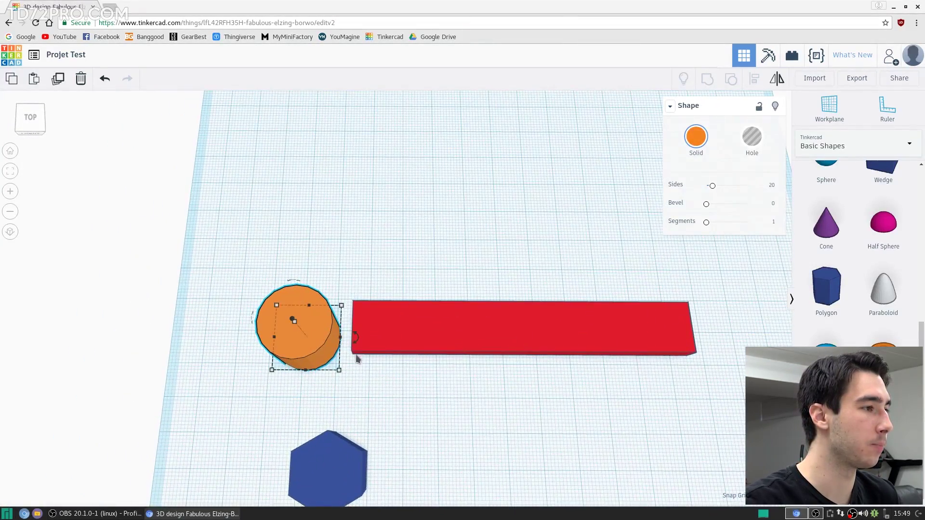
mouse_move(340, 370)
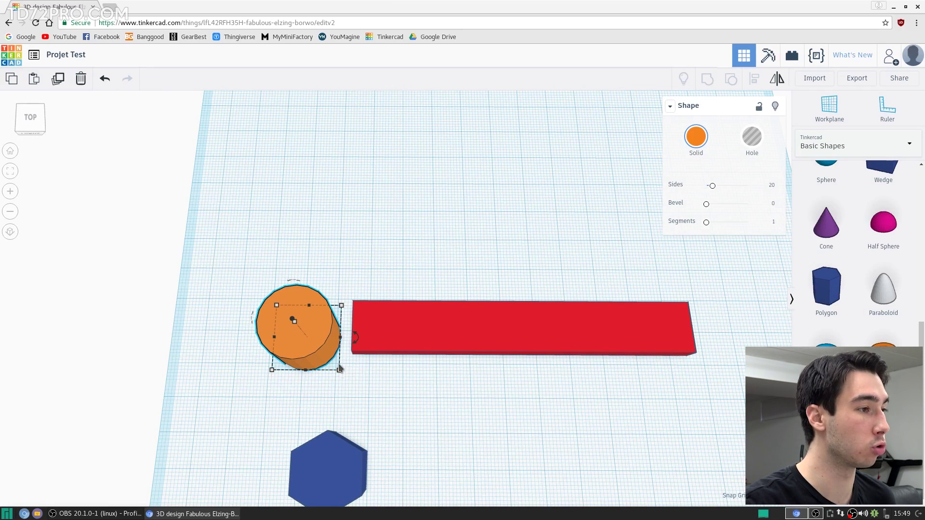
left_click_drag(339, 370, 405, 393)
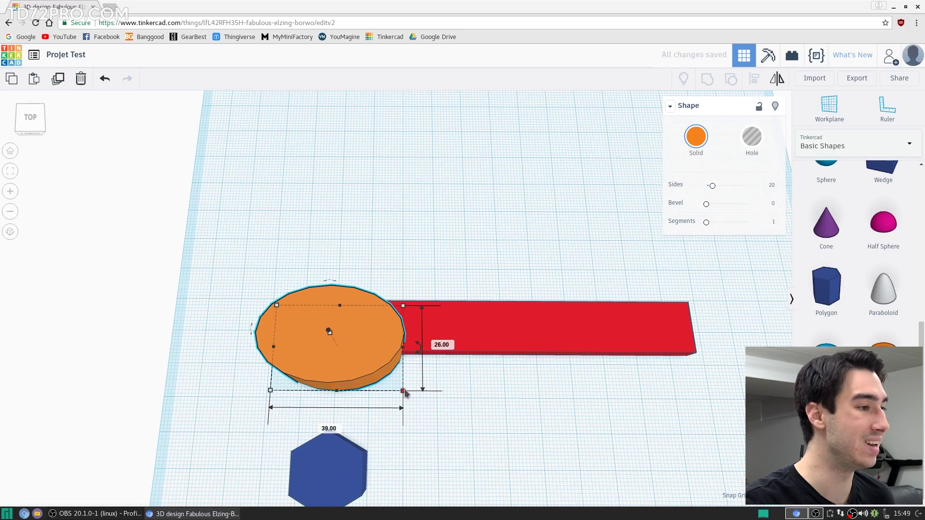
key("ctrl+z")
Step: Enlarge the orange cylinder proportionally and shift it 3 mm and 7 mm so it overlaps the bar's near end
left_click_drag(340, 371, 376, 408)
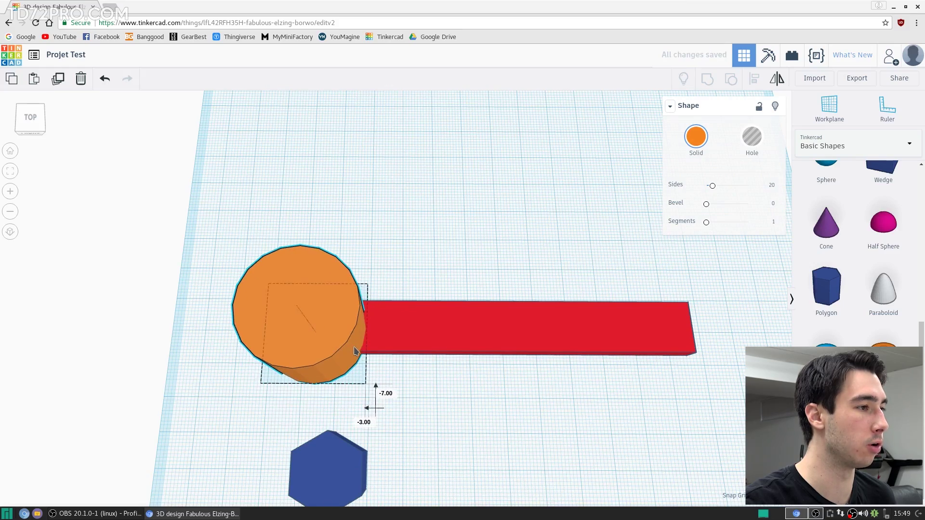
right_click_drag(359, 374, 429, 450)
left_click_drag(430, 450, 665, 434)
left_click(354, 299)
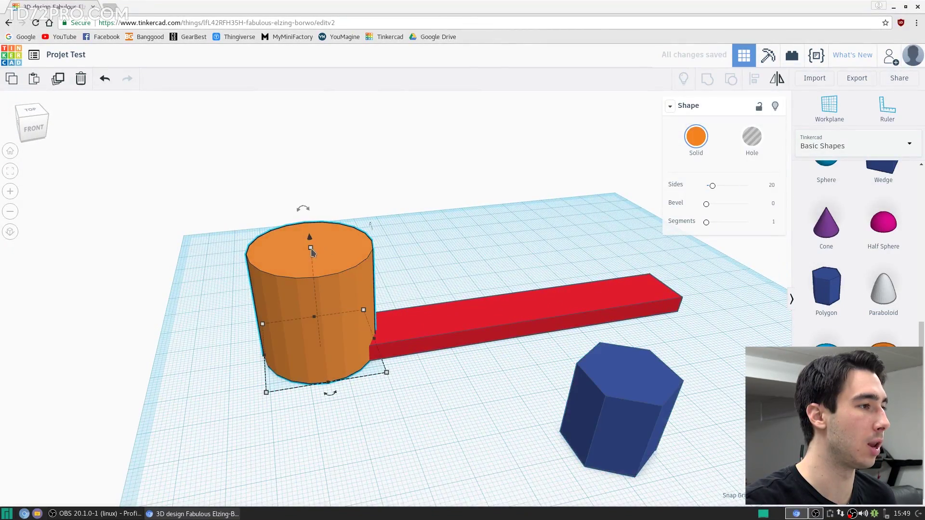
Step: Lower the orange cylinder's height to 5 mm and shift it 2 mm to center it across the bar's end
left_click_drag(314, 250, 318, 341)
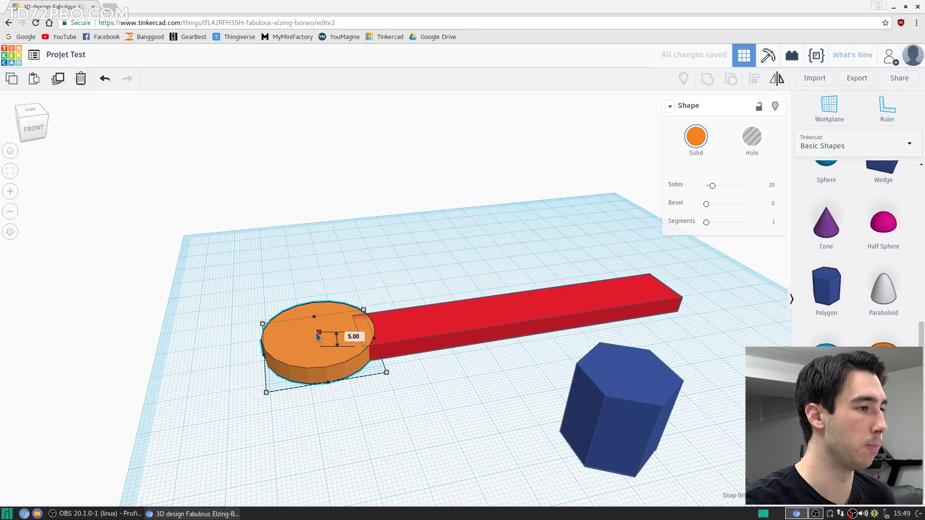
right_click_drag(323, 326, 257, 422)
scroll(286, 389, "up", 5)
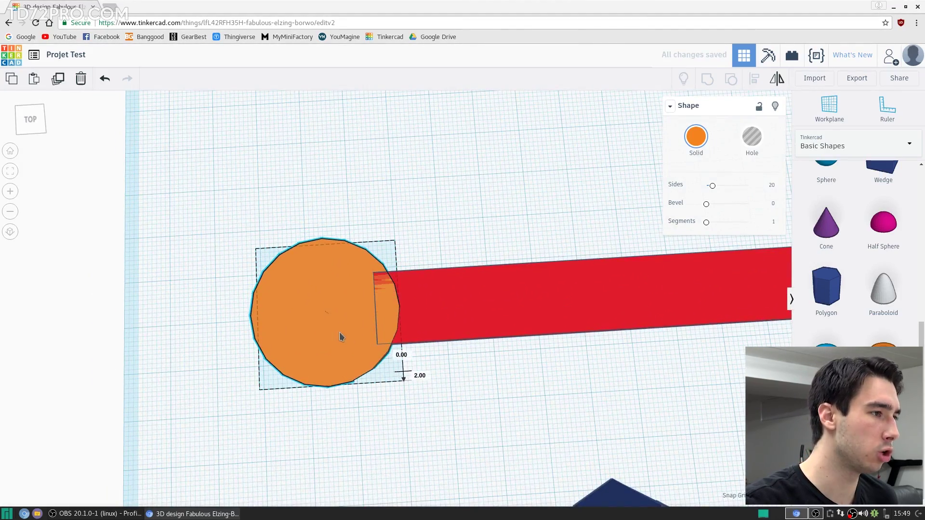
right_click_drag(483, 431, 363, 373)
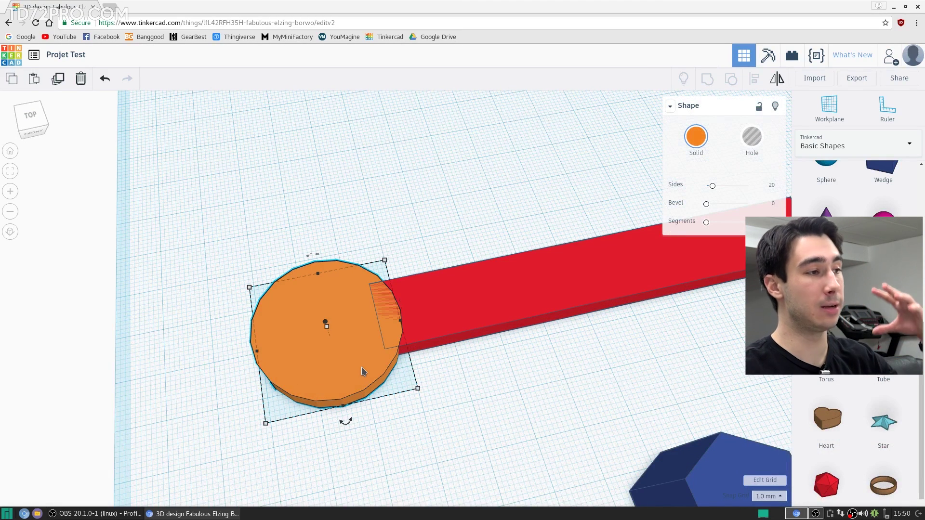
Step: Change the snap grid to a finer setting and try small moves of the orange cylinder
left_click(770, 496)
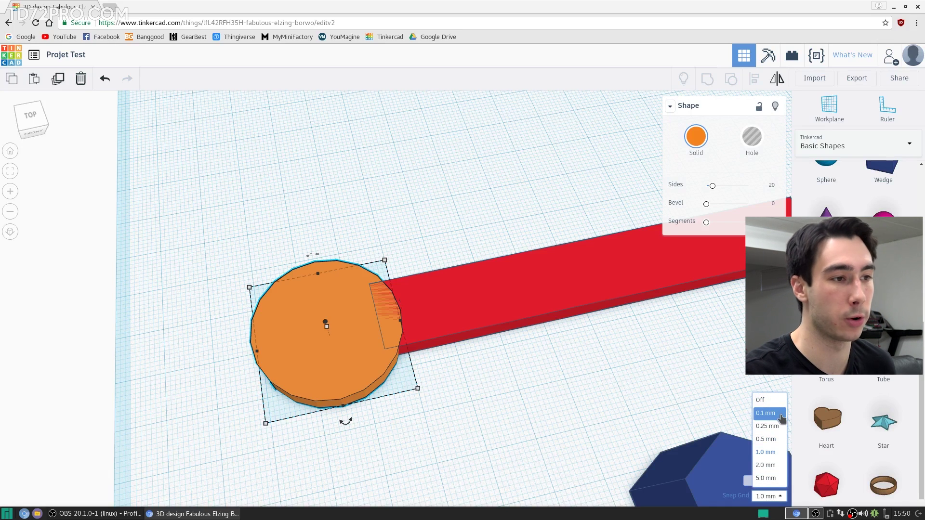
left_click(767, 400)
left_click_drag(326, 385, 316, 363)
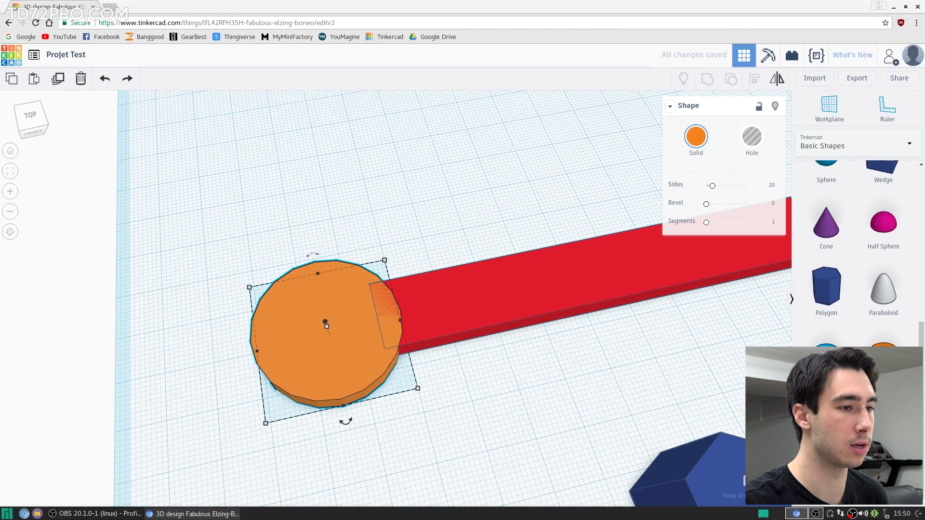
mouse_move(381, 367)
left_mouse_down()
mouse_move(353, 347)
mouse_move(349, 306)
mouse_move(365, 371)
left_mouse_up()
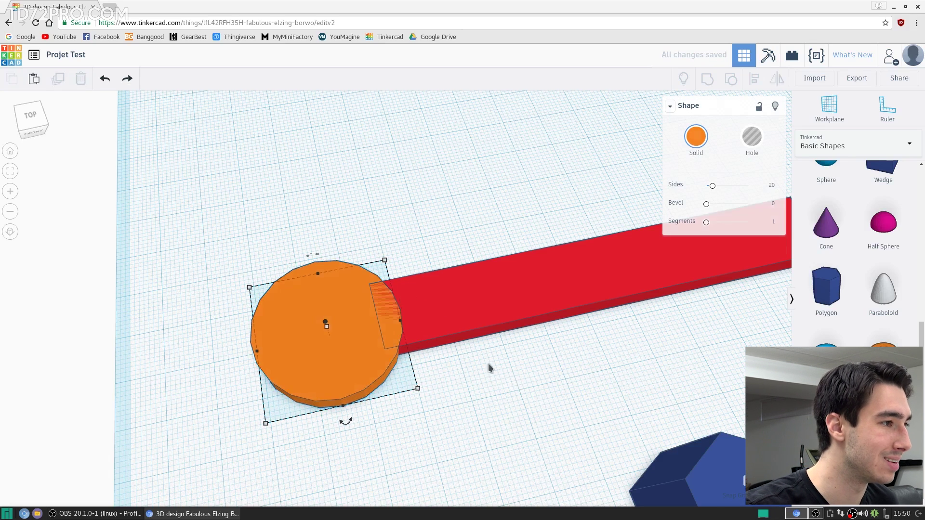
key("ctrl+Up")
left_click(323, 435)
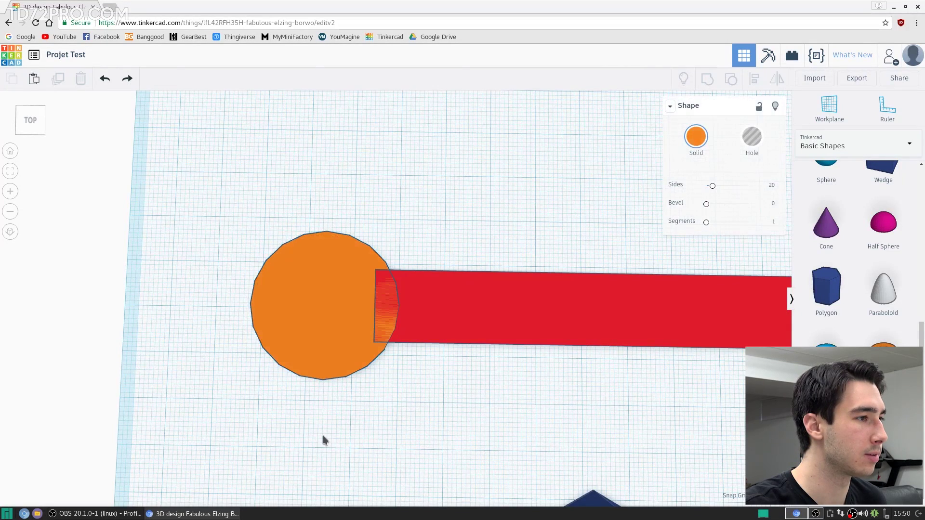
Step: Duplicate the orange cylinder and place the copy about 106.5 mm away, overlapping the bar's other end
left_click(304, 309)
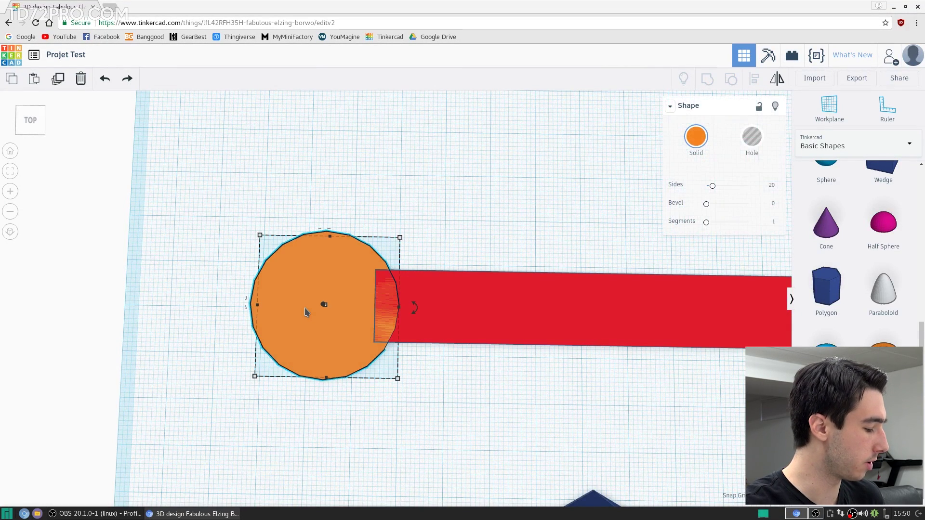
left_click_drag(305, 312, 480, 342, "alt")
key("ctrl+Down")
left_click_drag(252, 306, 756, 344)
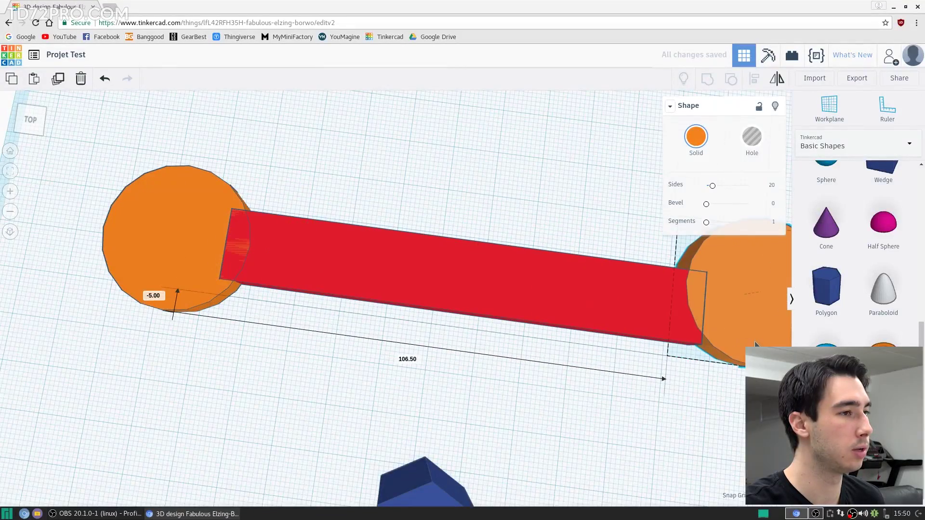
right_click_drag(718, 374, 647, 319)
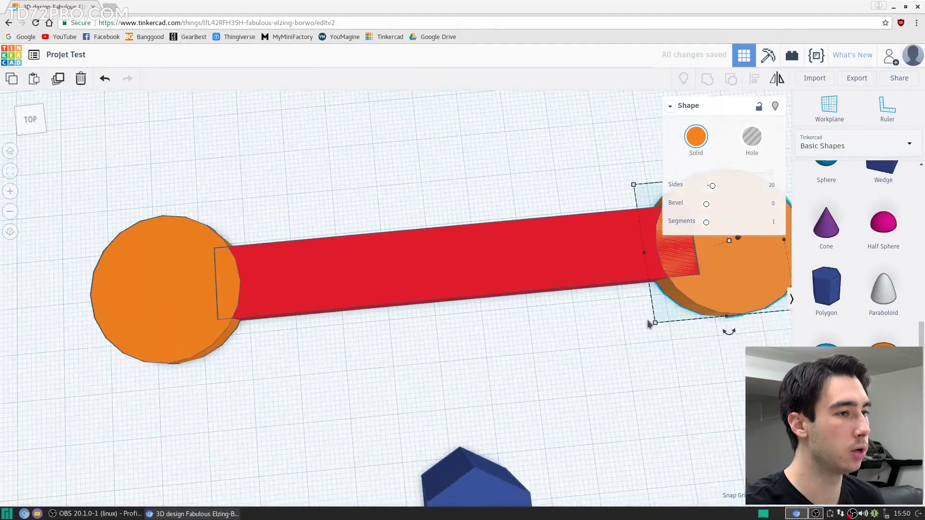
Step: Reduce the copied cylinder to 23 by 23 mm and center it across the bar's end
key("f")
left_click_drag(528, 381, 490, 346)
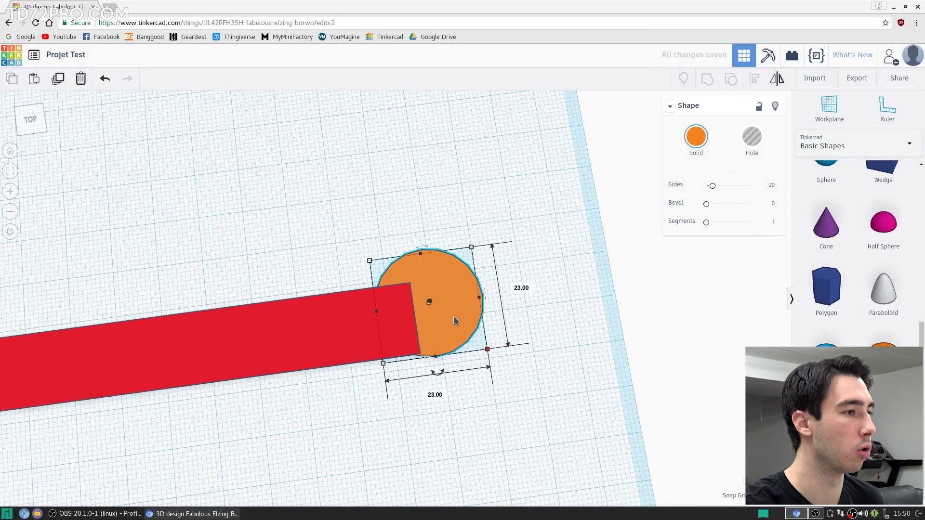
left_click_drag(454, 322, 461, 334)
right_click_drag(439, 392, 413, 273)
key("f")
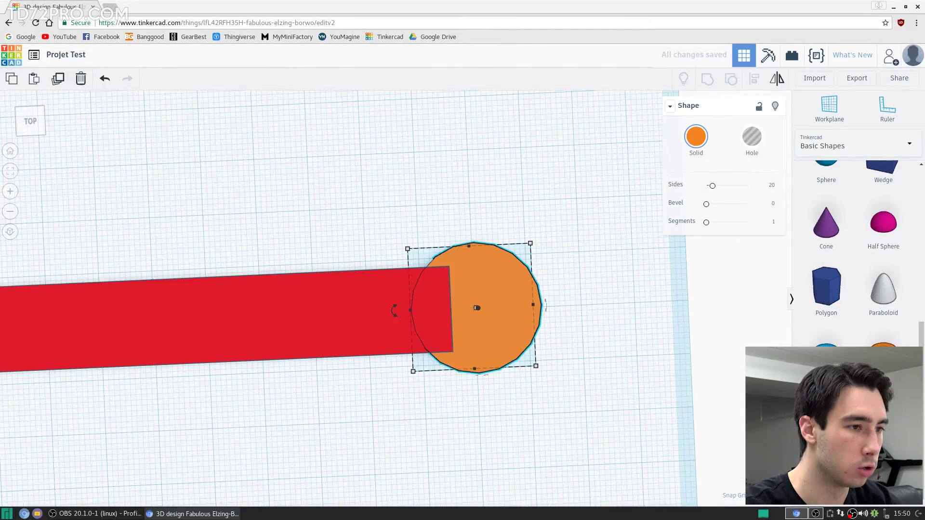
key("Up")
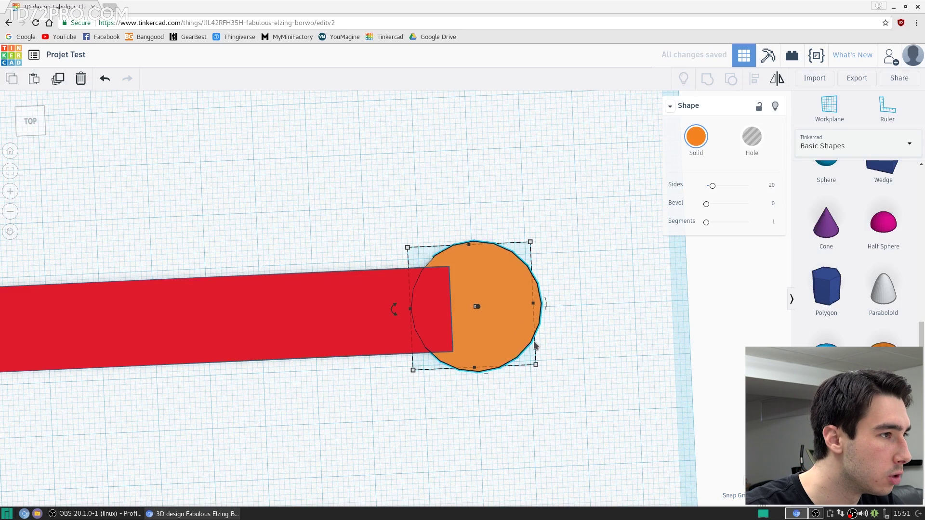
key("Up")
key("Down")
left_click(573, 338)
key("f")
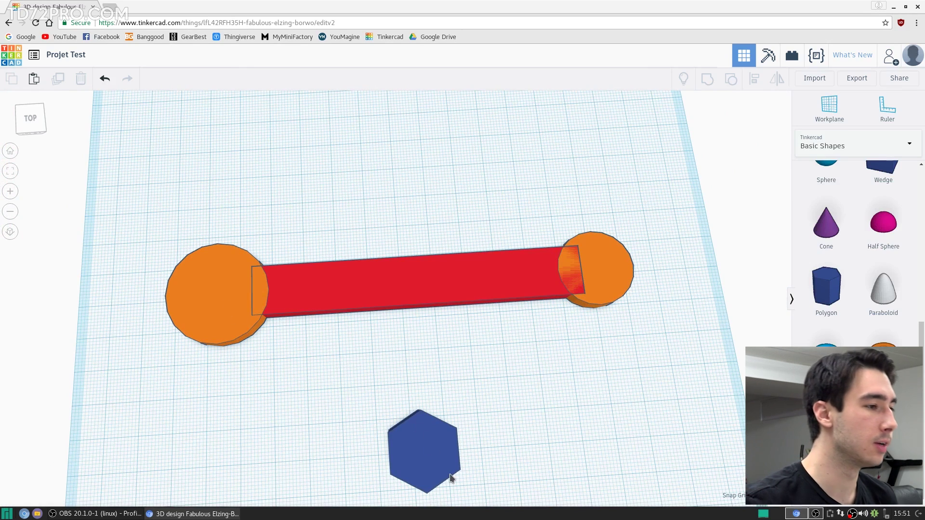
Step: Turn the blue polygon into a hole and move it slightly across the workplane
left_click(437, 467)
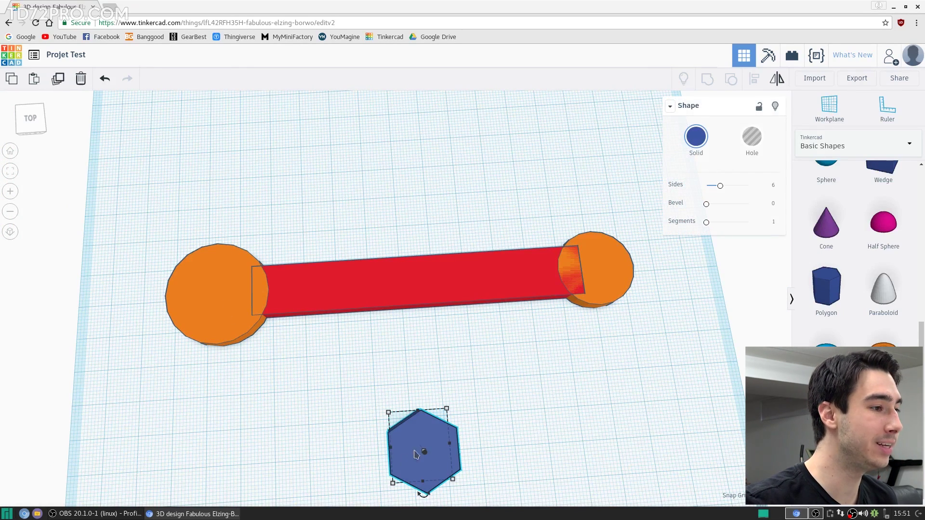
left_click(757, 144)
left_click_drag(435, 438, 398, 454)
Step: Group the red bar and both orange cylinders into one solid, and undo a trial move of the group
left_click_drag(653, 176, 160, 364)
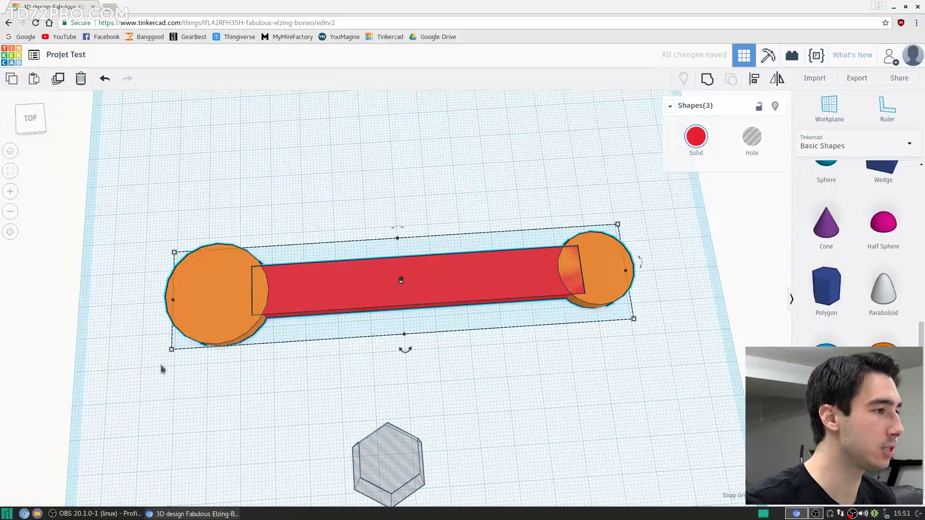
left_click(707, 80)
left_click_drag(477, 258, 440, 343)
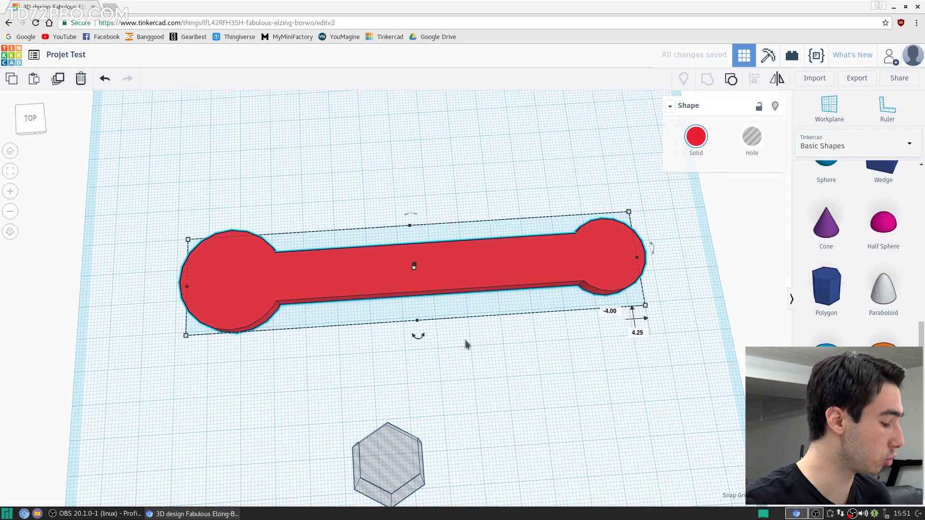
key("ctrl+z")
Step: Place the hexagonal hole over the larger round end of the red body, with a copy beside the smaller end
left_click_drag(394, 468, 179, 311)
right_click_drag(213, 409, 440, 415)
left_click_drag(404, 422, 392, 415)
left_click_drag(433, 392, 452, 392)
key("ctrl+z")
left_click_drag(386, 403, 385, 404)
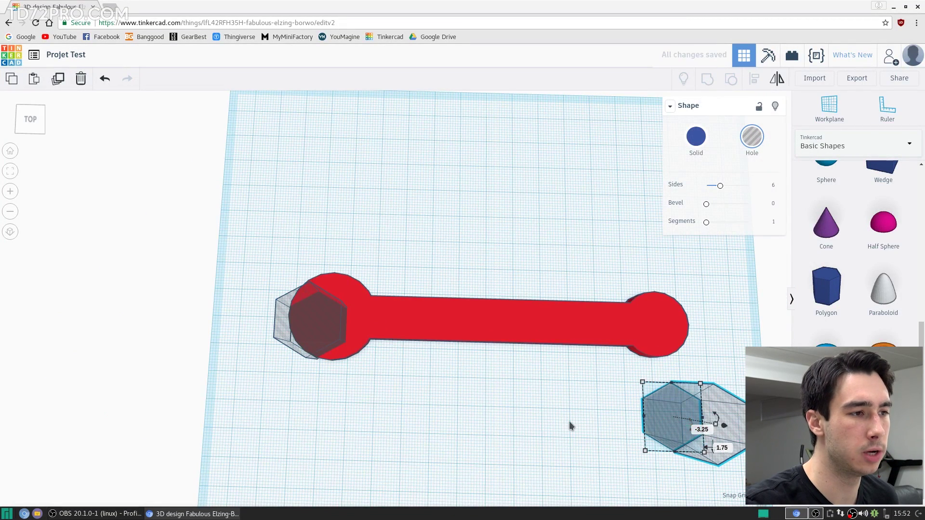
Step: Group the red body with the hexagonal hole over its larger round end to cut the open jaw
left_click(570, 421)
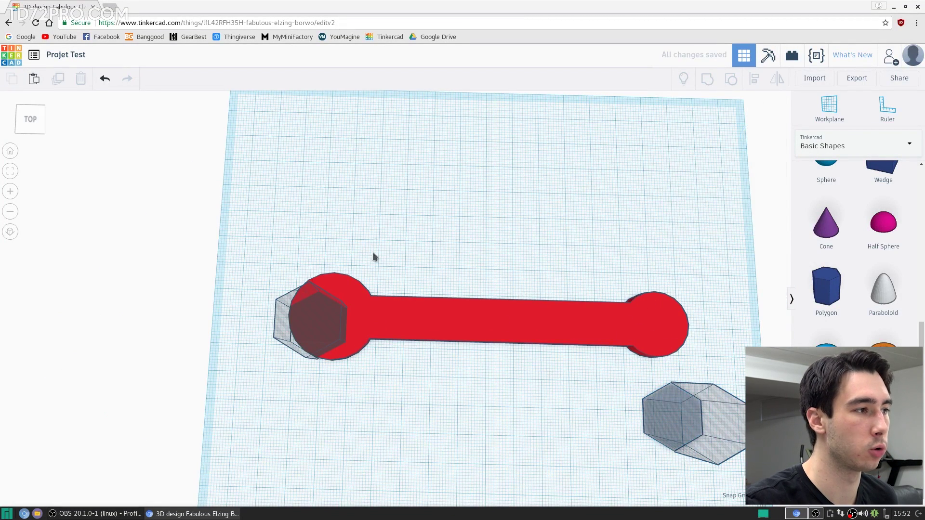
left_click_drag(270, 364, 235, 384)
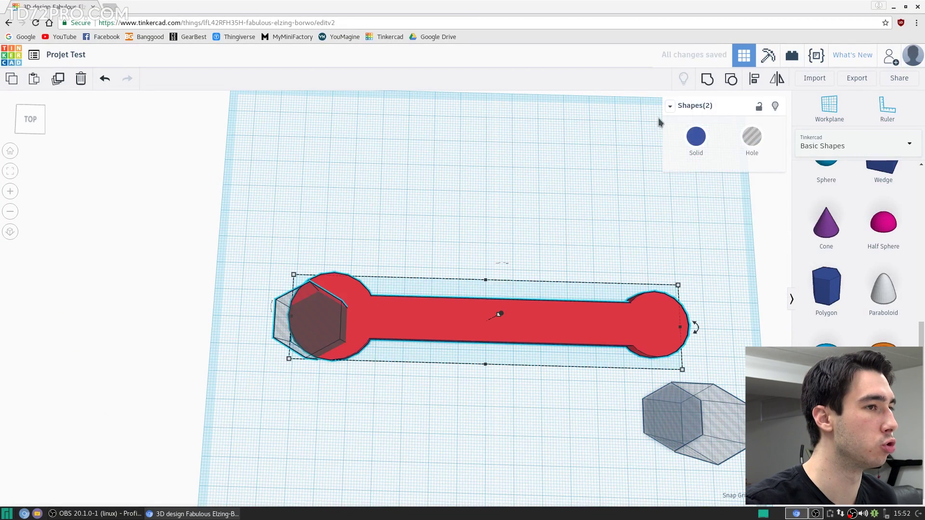
left_click(707, 81)
left_click(256, 470)
right_click_drag(256, 470, 431, 401)
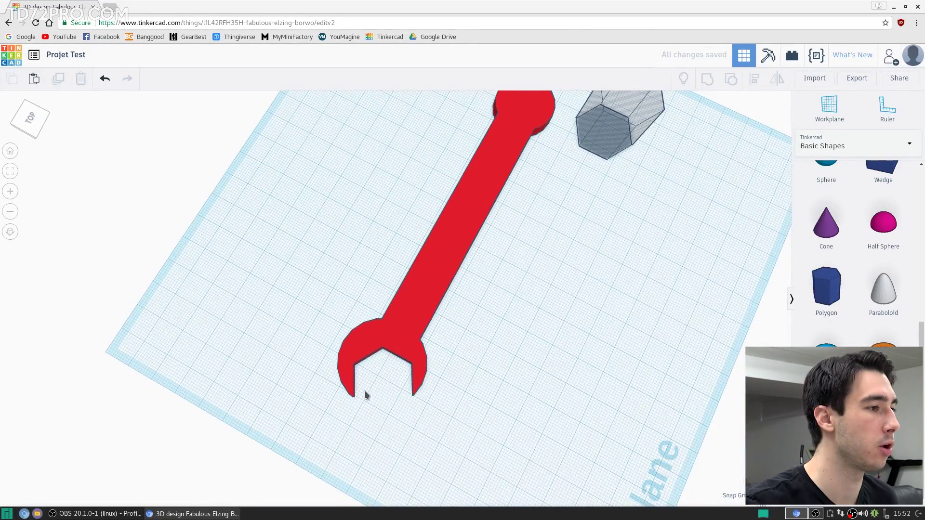
right_click_drag(450, 387, 362, 371)
scroll(320, 342, "up", 3)
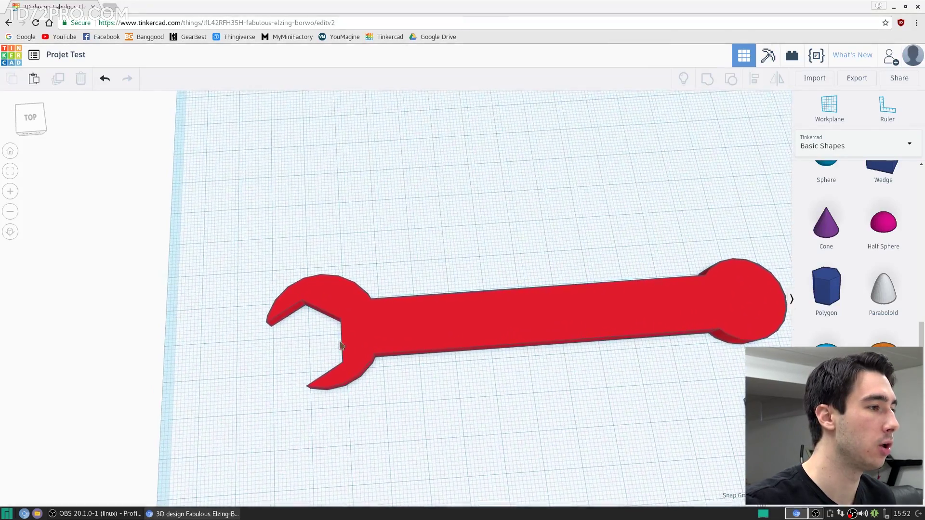
Step: Shrink the spare hexagonal hole and position it over the outer edge of the wrench's smaller round end
right_click_drag(378, 322, 415, 355)
scroll(416, 354, "up", 3)
key("f")
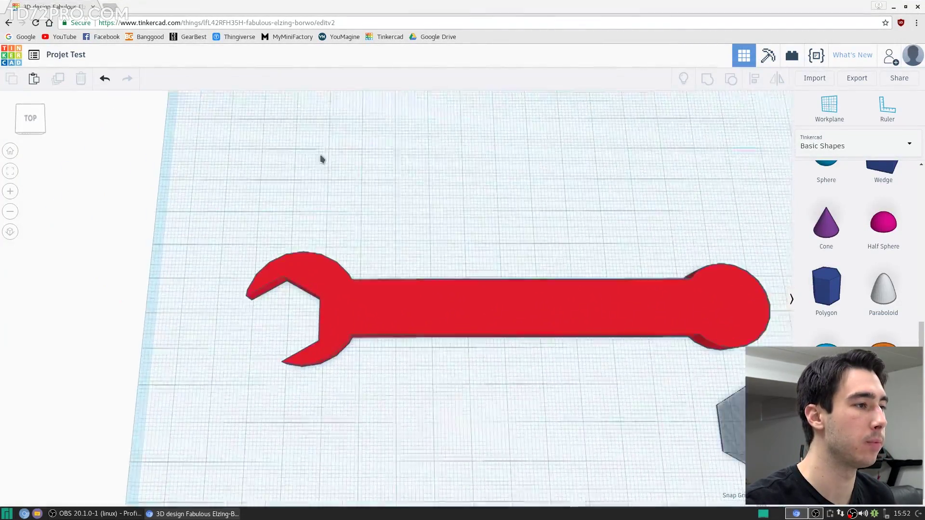
left_click(582, 384)
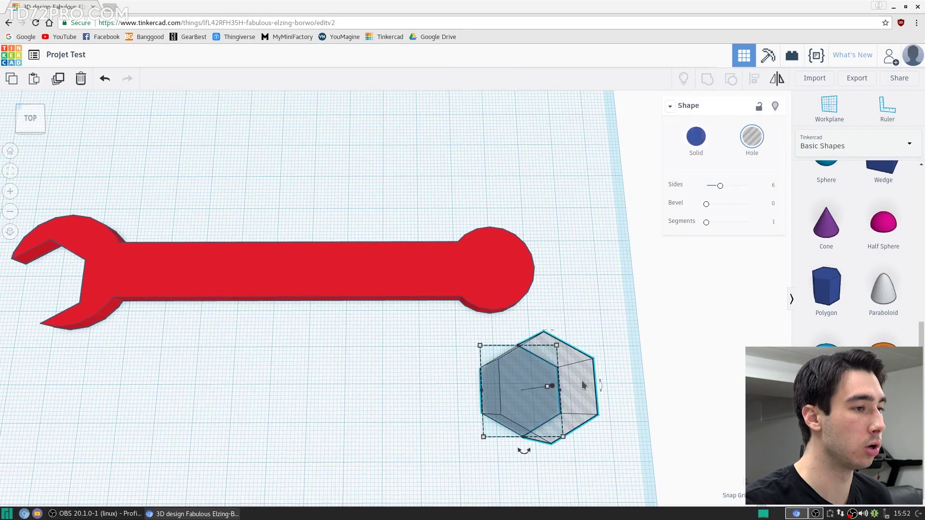
left_click_drag(563, 436, 517, 247)
right_click_drag(517, 246, 332, 400)
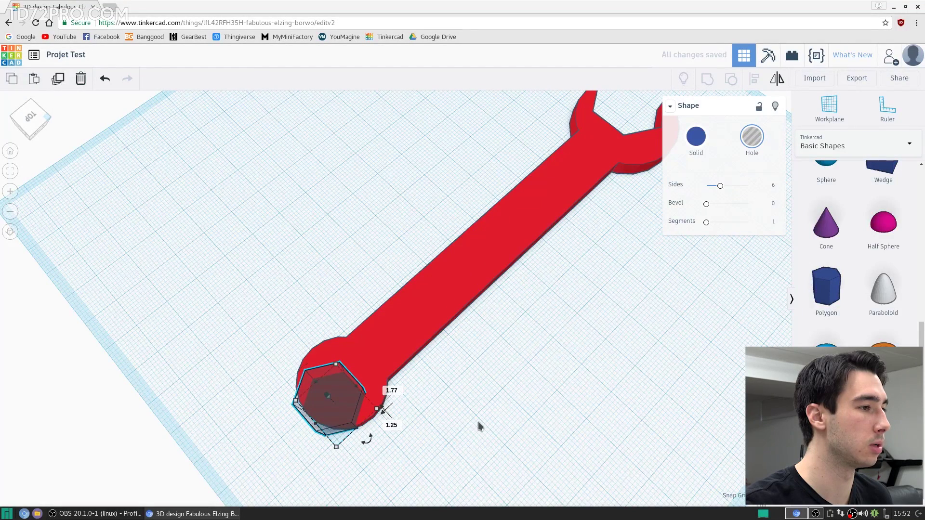
Step: Group the wrench with the smaller hexagonal hole to cut the second open jaw
left_click(399, 217)
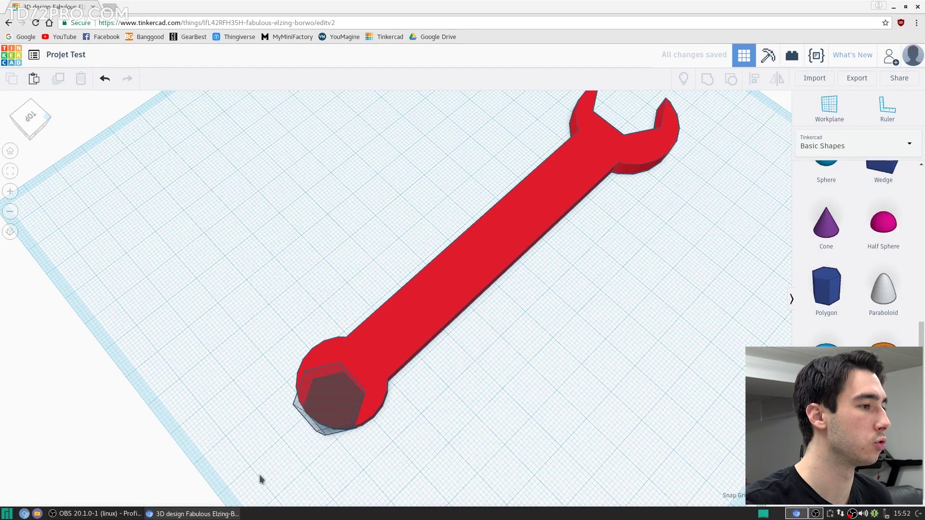
left_click_drag(349, 432, 423, 466)
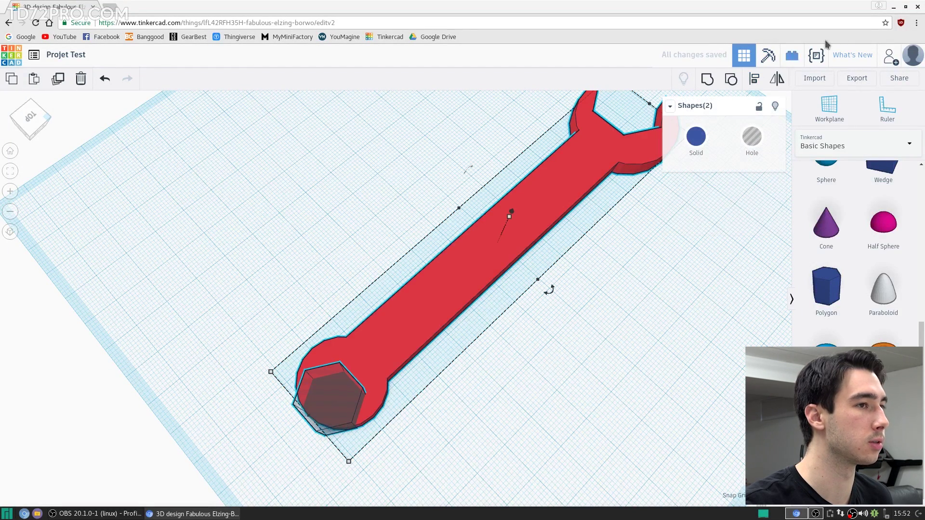
left_click(707, 78)
left_click(239, 254)
right_click_drag(240, 254, 551, 337)
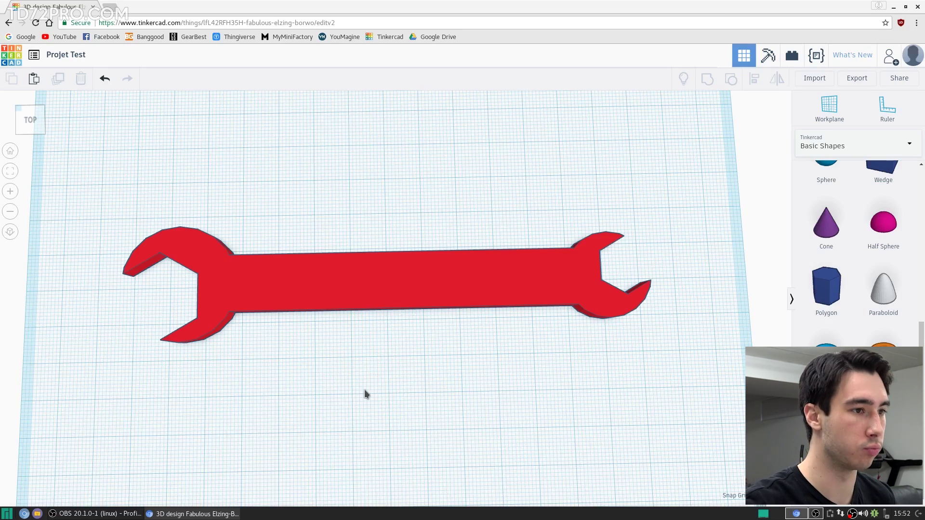
Step: Add a text shape on the wrench handle, enter a first name as its text and set the font to Sans
right_click_drag(364, 389, 348, 385)
left_click_drag(674, 366, 398, 301)
double_click(723, 187)
type("TOMMY")
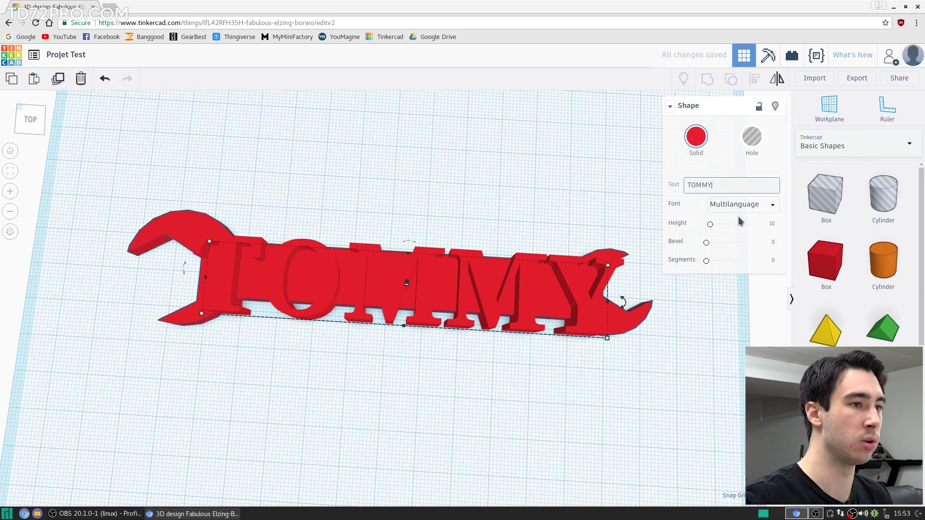
left_click(737, 210)
left_click(742, 236)
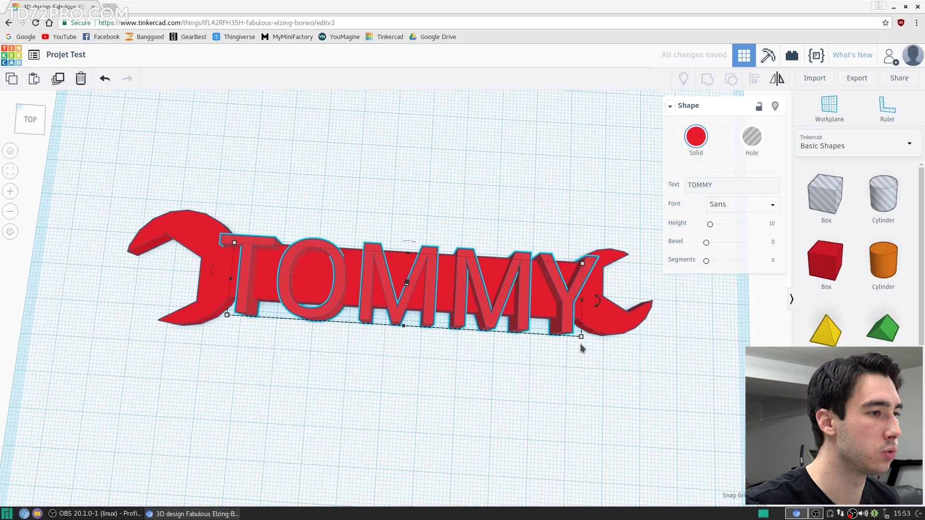
Step: Scale the text proportionally to about 58 by 12 mm and center it on the wrench handle
left_click_drag(581, 341, 436, 284, "shift")
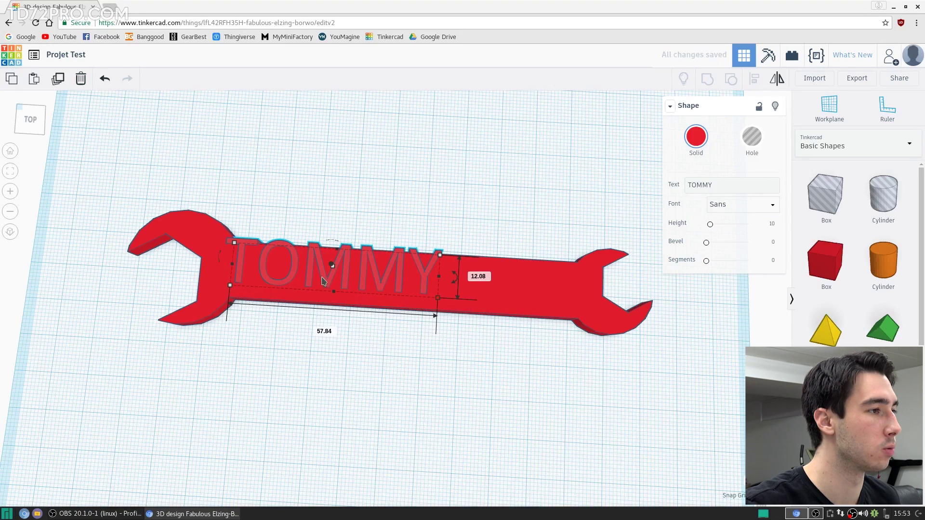
left_click_drag(350, 268, 412, 280)
right_click_drag(412, 281, 392, 313)
scroll(392, 313, "up", 5)
right_click_drag(403, 187, 425, 336)
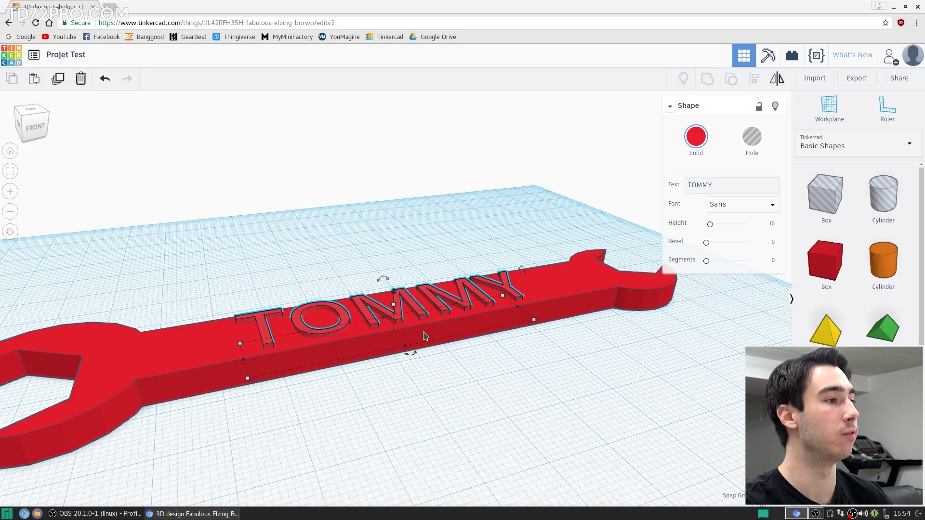
right_click_drag(359, 143, 397, 141)
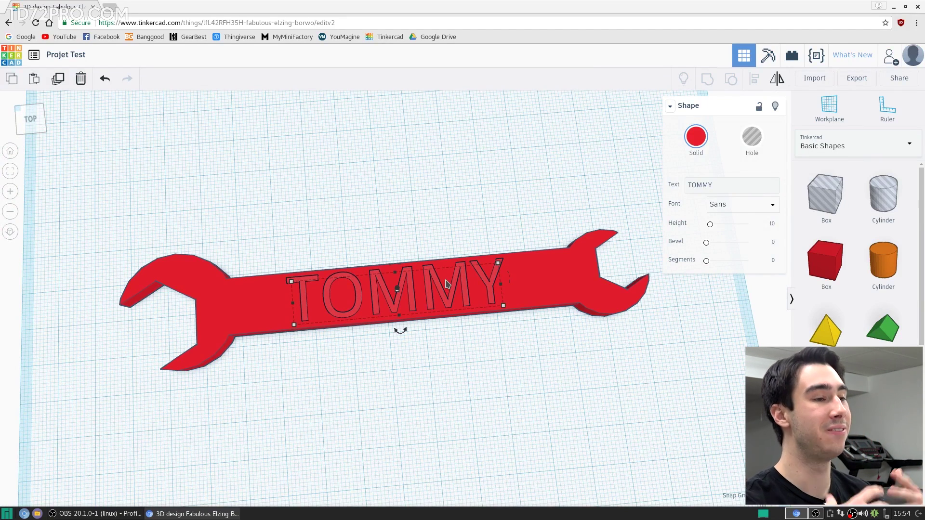
Step: Group the text and the wrench into one solid
scroll(446, 284, "up", 5)
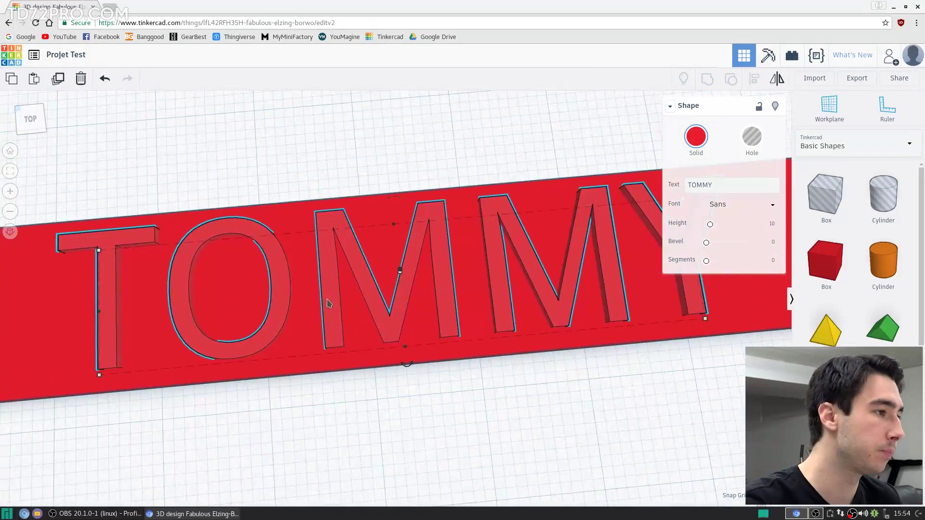
left_click(423, 182)
scroll(423, 182, "down", 3)
scroll(423, 183, "down", 3)
left_click_drag(729, 173, 59, 426)
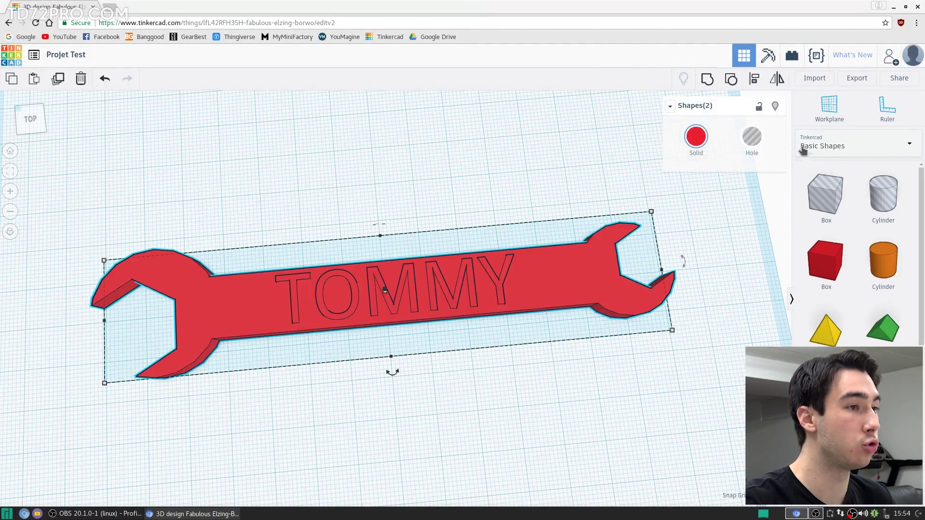
left_click(704, 81)
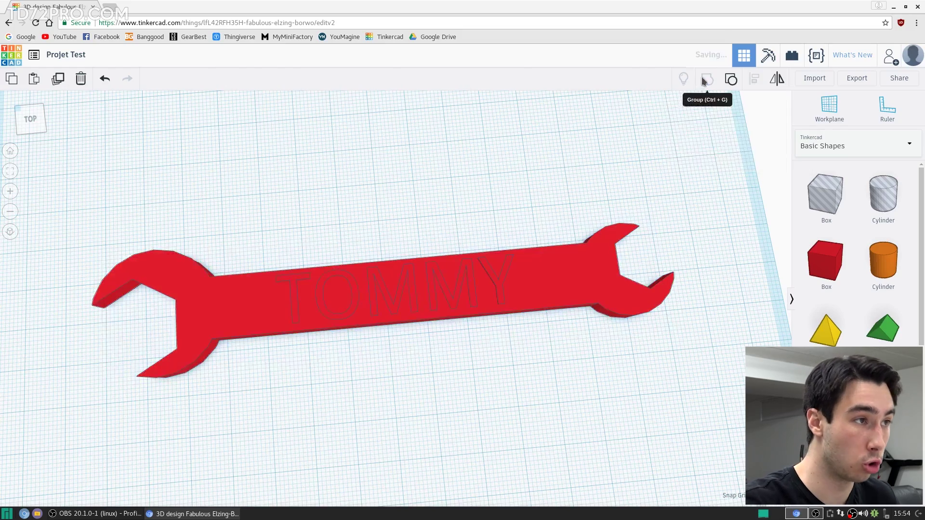
left_click(425, 329)
right_click_drag(426, 329, 202, 405)
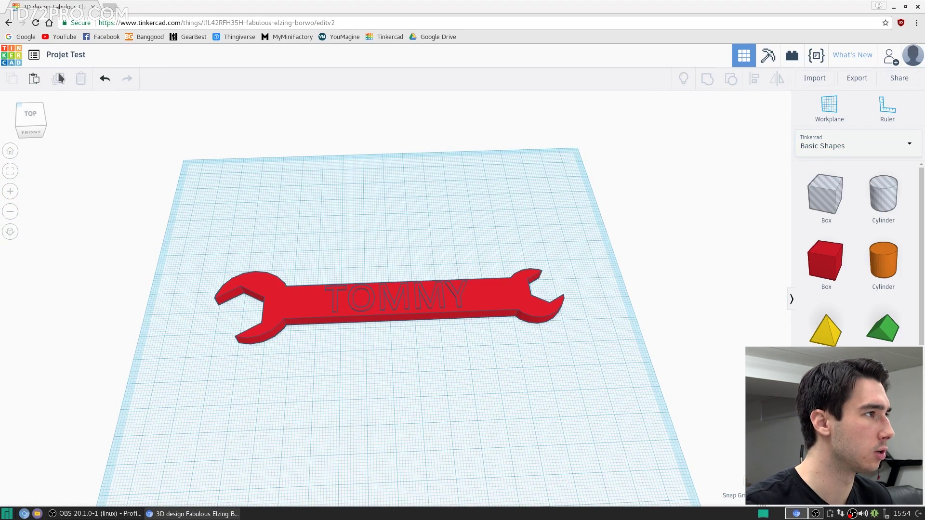
Step: Create a new 3D design and add a purple cone enlarged to a 60 by 60 mm base
left_click(14, 54)
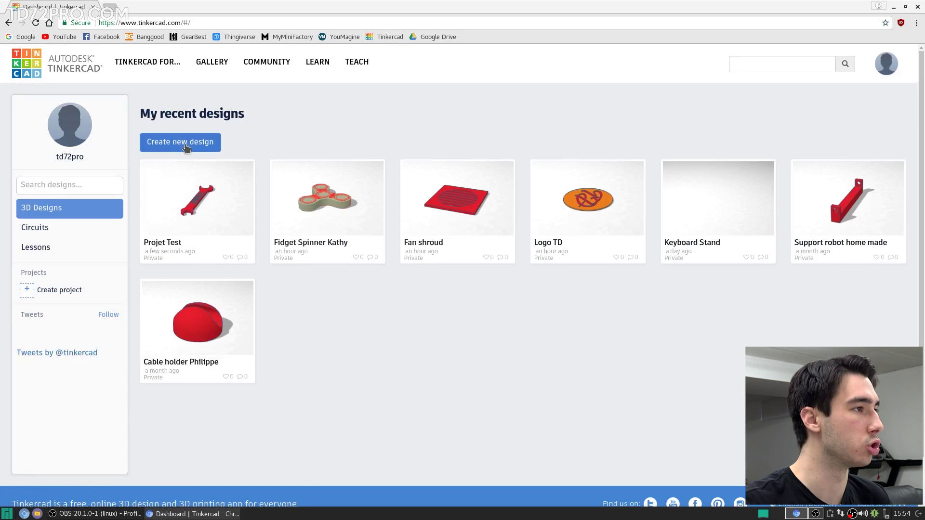
left_click(187, 147)
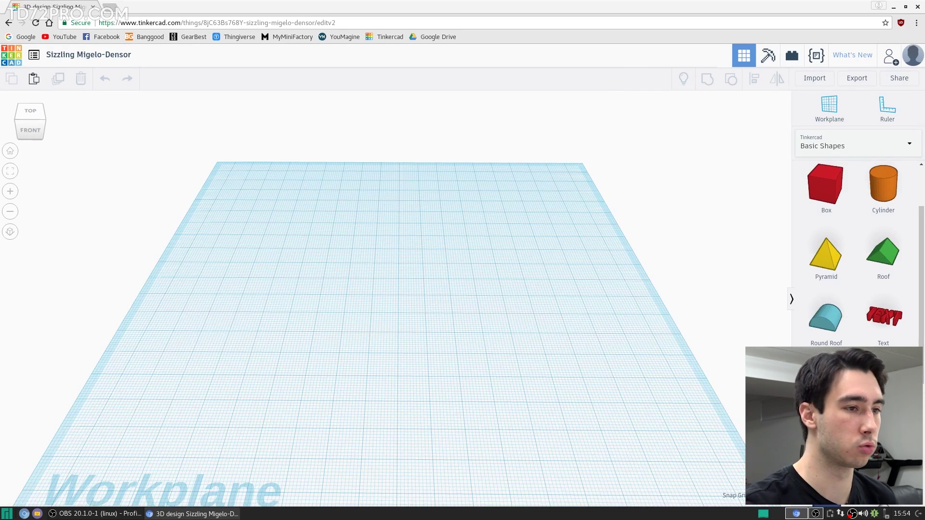
left_click_drag(389, 299, 545, 211)
scroll(430, 296, "up", 3)
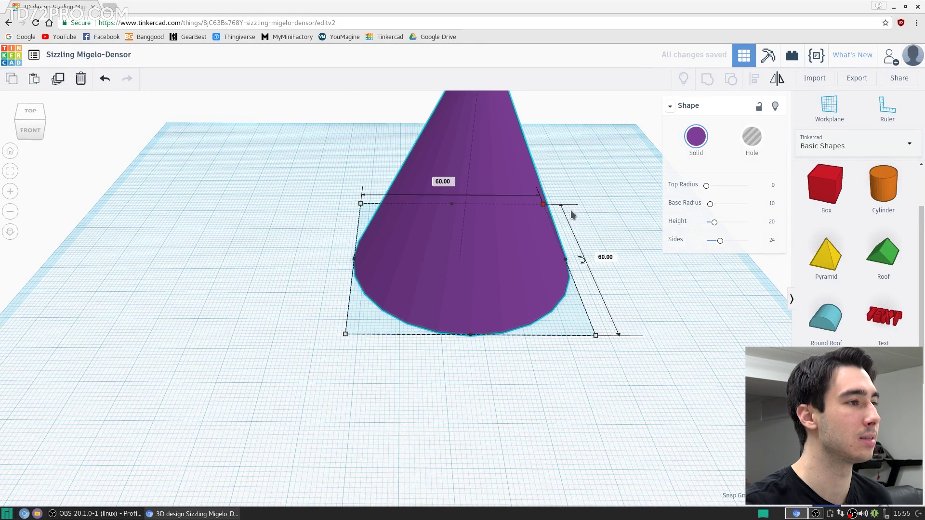
key("f")
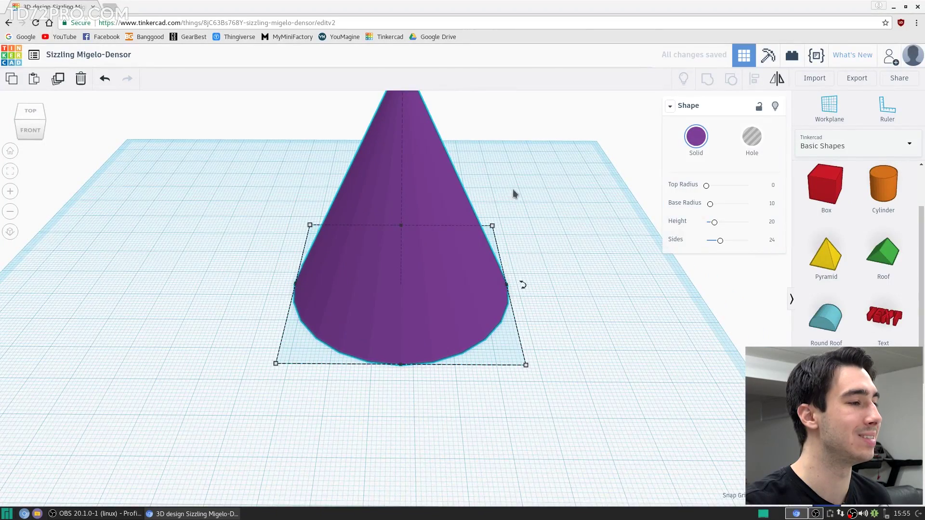
right_click_drag(512, 192, 486, 247)
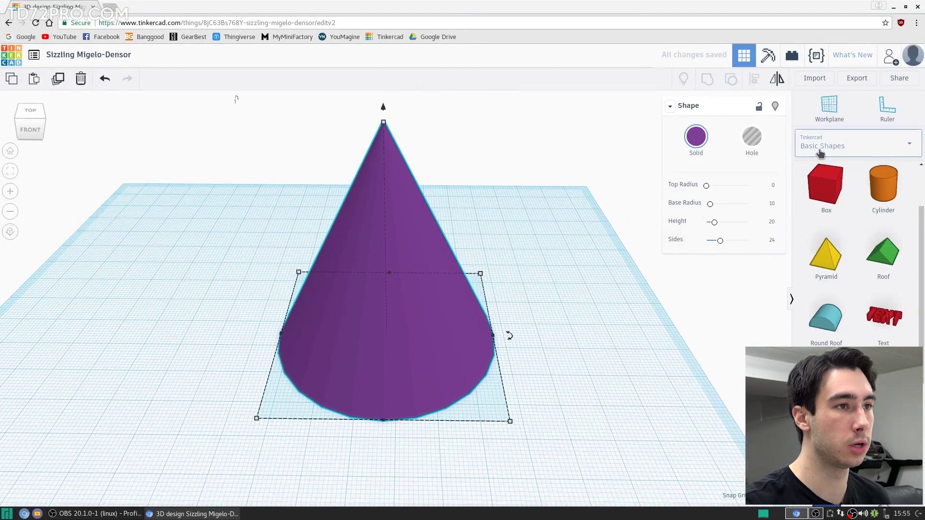
left_click(785, 321)
scroll(802, 304, "up", 2)
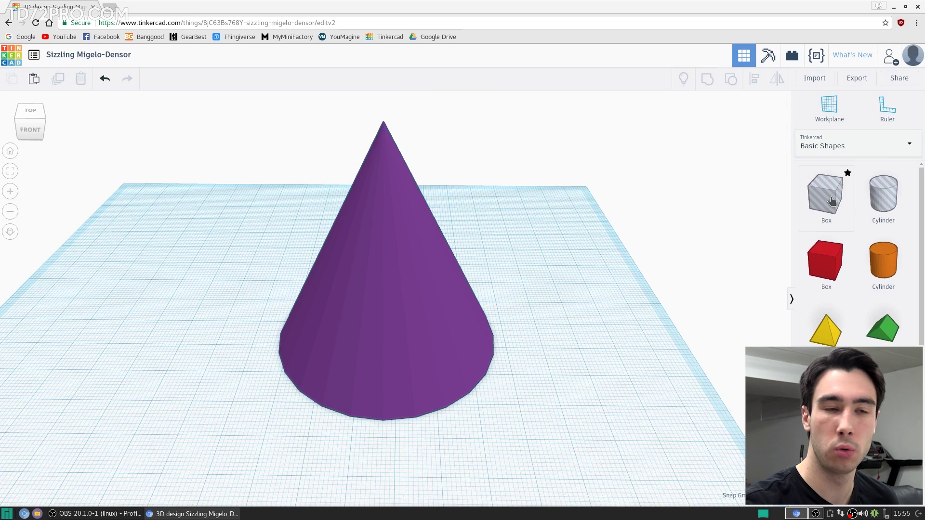
left_click_drag(827, 275, 631, 306)
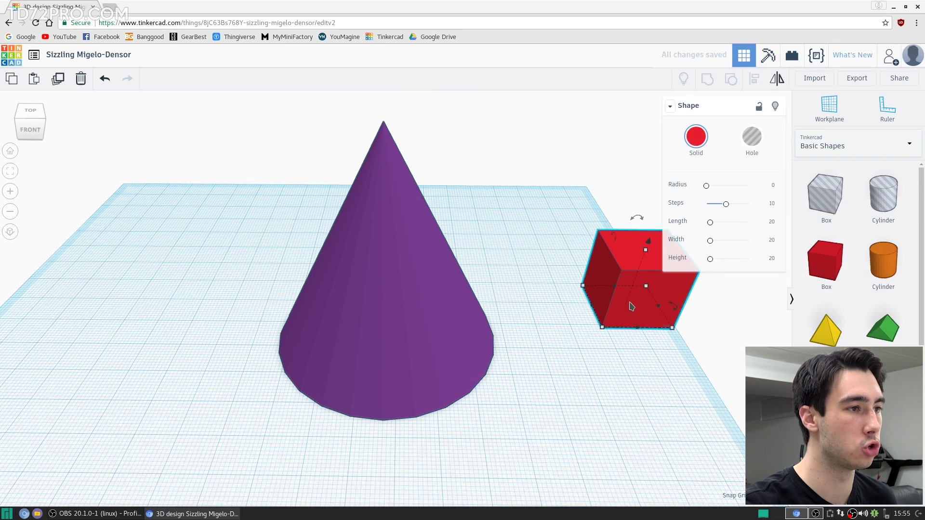
left_click(614, 410)
left_click(653, 289)
key("Delete")
Step: Add a hole box, enlarge it wider than the cone's upper part and position it around the cone's tip
left_click_drag(826, 195, 531, 331)
left_click_drag(575, 357, 705, 461)
left_click_drag(603, 309, 319, 248)
left_click(390, 143)
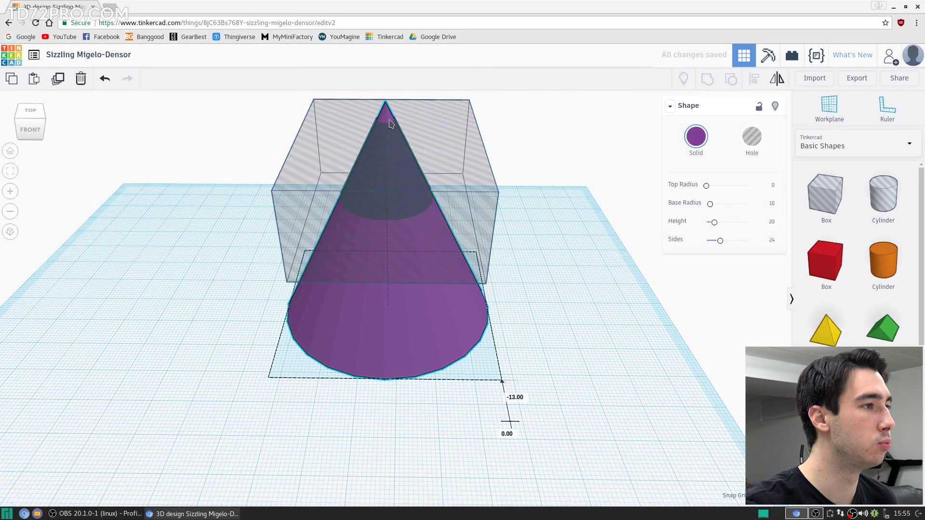
left_click(566, 333)
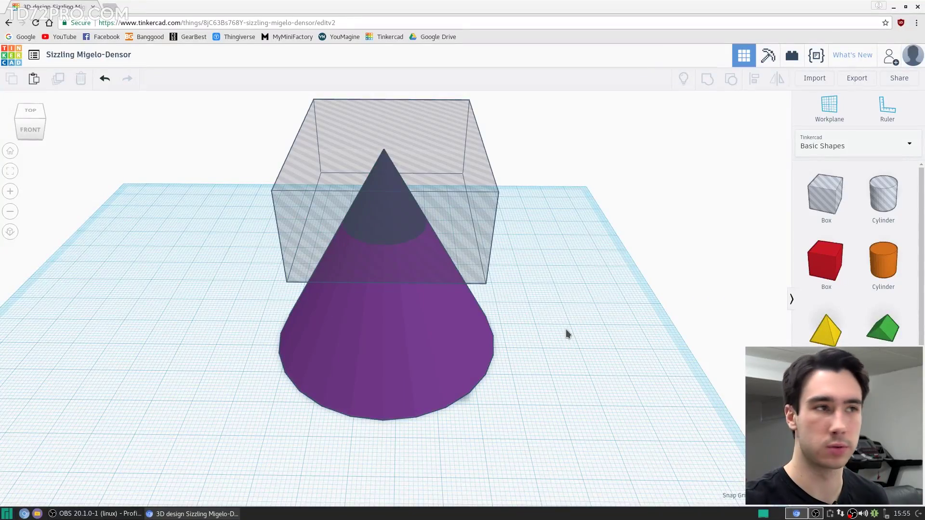
right_click_drag(543, 316, 550, 294)
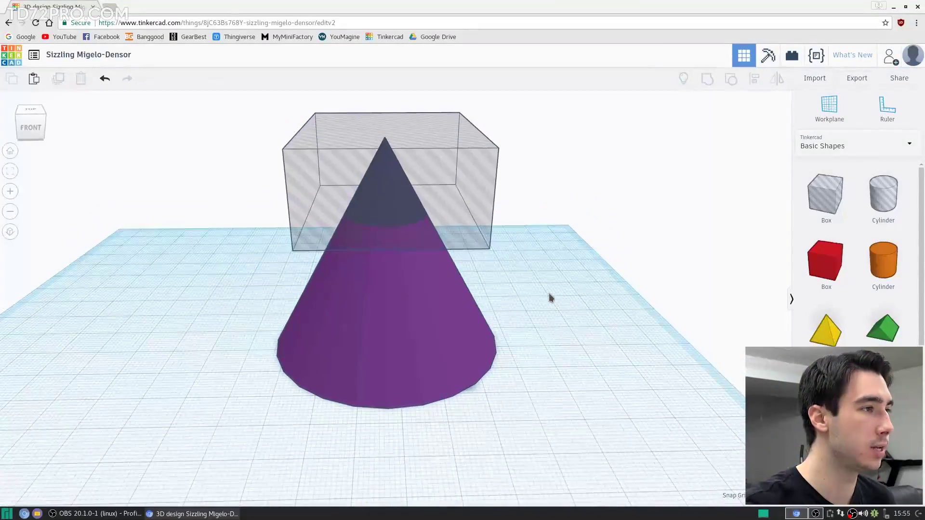
Step: Set the cone's sides to 64 and stretch the cone taller
left_click(429, 355)
right_click_drag(429, 355, 370, 418)
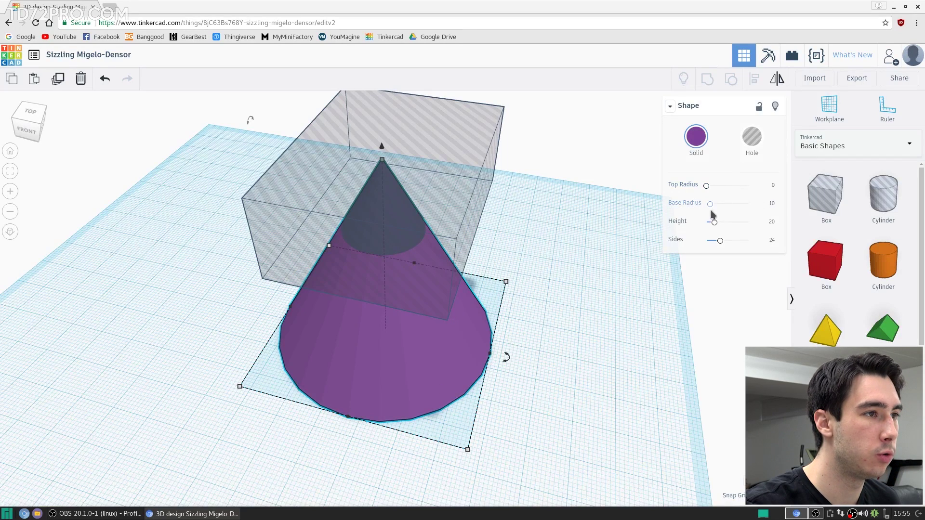
left_click_drag(721, 245, 746, 247)
right_click_drag(510, 337, 366, 99)
left_click_drag(366, 98, 363, 88)
right_click_drag(439, 111, 443, 151)
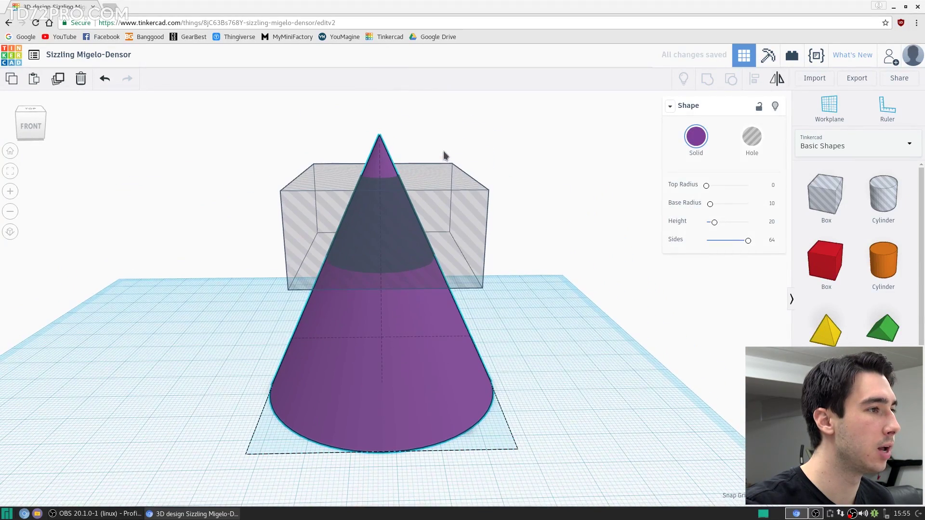
Step: Extend the hole box upward past the cone's tip and group it with the cone to cut the tip off
left_click(455, 187)
left_click_drag(385, 176, 384, 118)
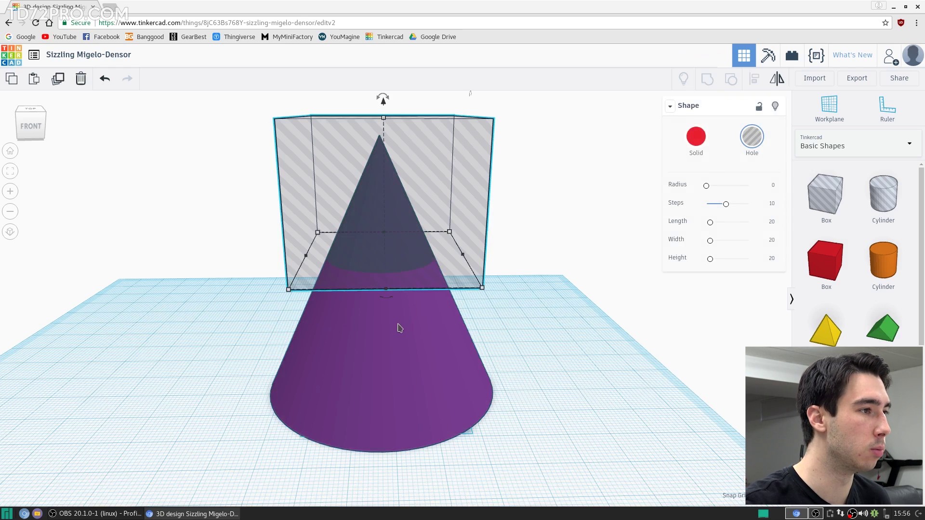
left_click(416, 349, "shift")
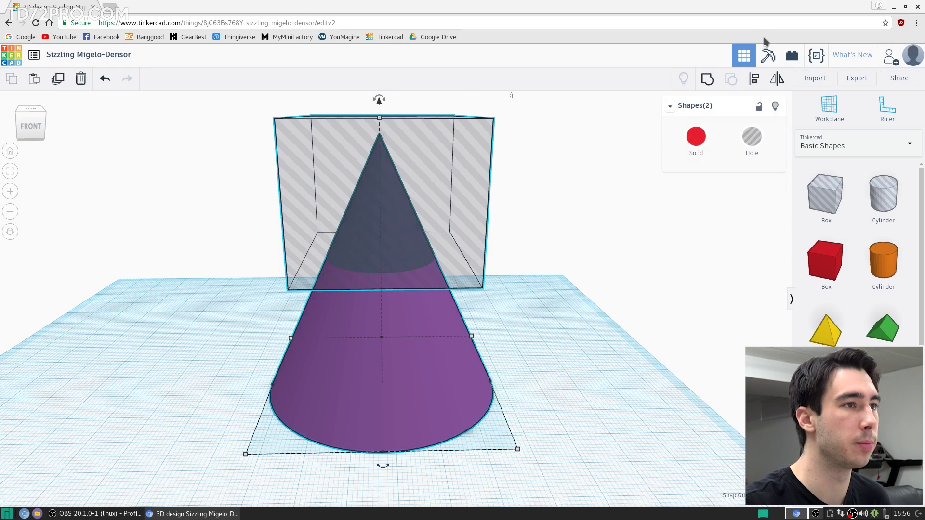
left_click(707, 82)
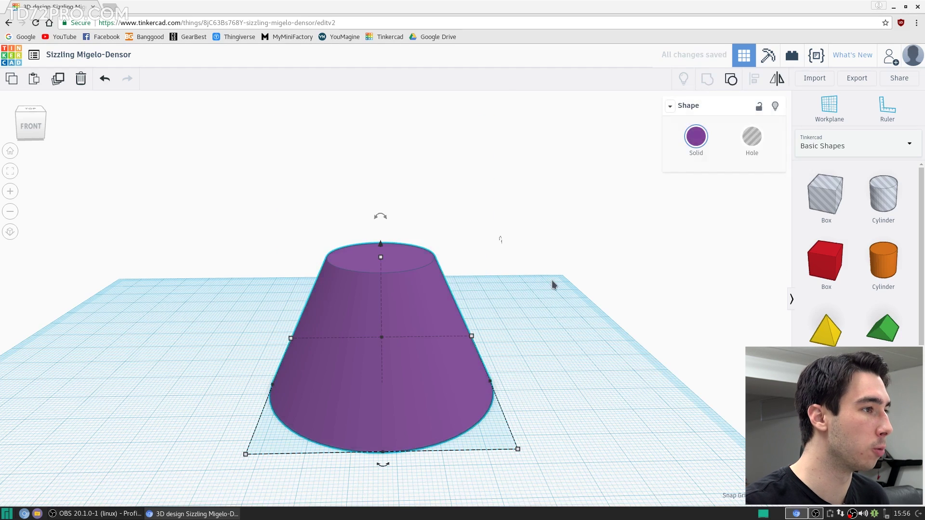
left_click(512, 299)
left_click(414, 270)
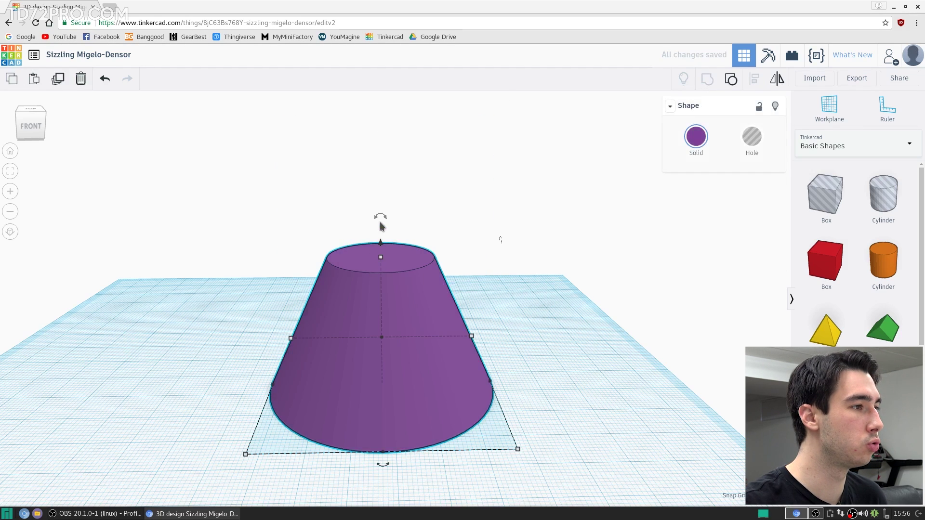
Step: Rotate the truncated cone 180° upside down and make a duplicate beside it as a hole
left_click_drag(382, 217, 448, 337)
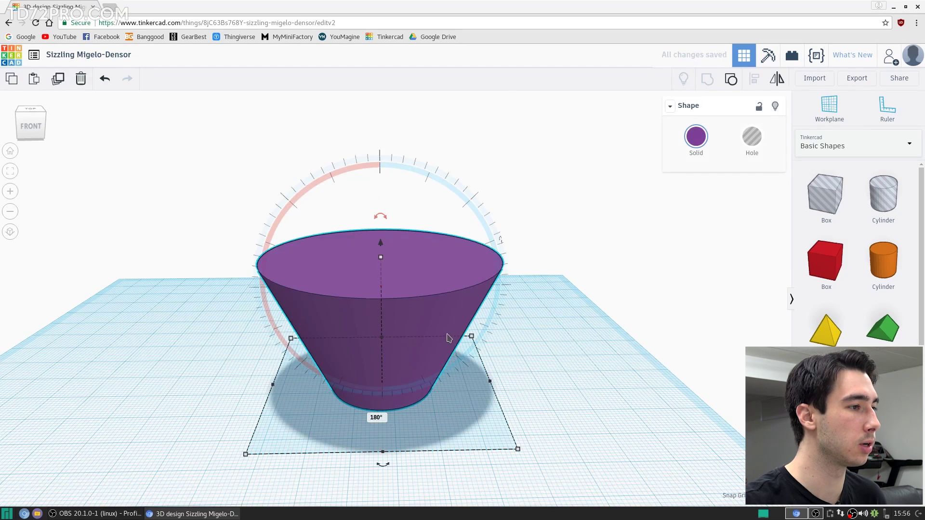
right_click_drag(448, 336, 436, 359)
key("ctrl+d")
left_click_drag(435, 354, 523, 330)
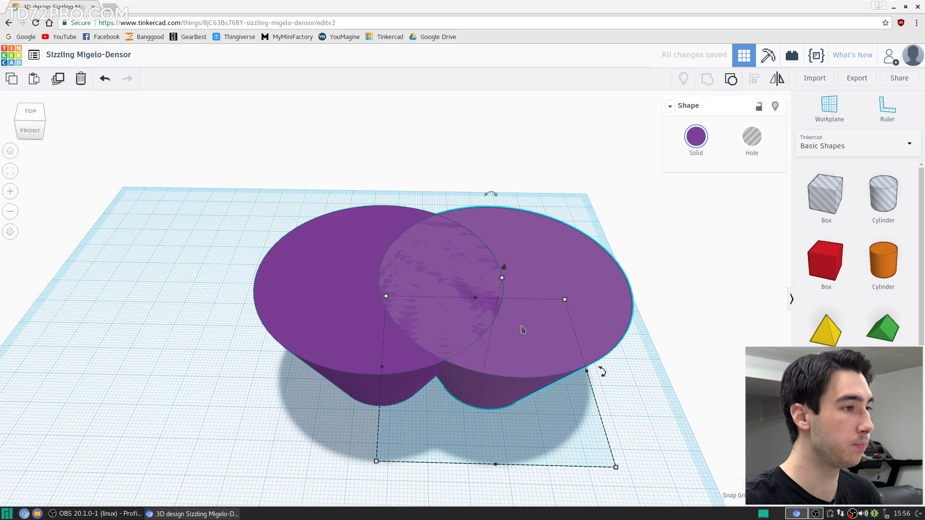
left_click(745, 158)
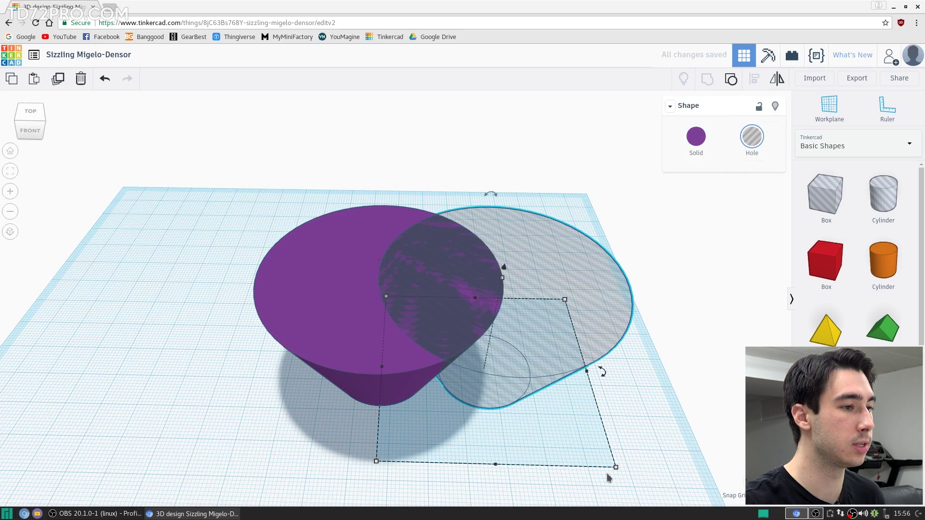
Step: Shrink the hole cone's base, position it inside the solid cone and raise it 3 mm to leave a floor
left_click_drag(617, 469, 595, 452)
left_click_drag(521, 366, 386, 378)
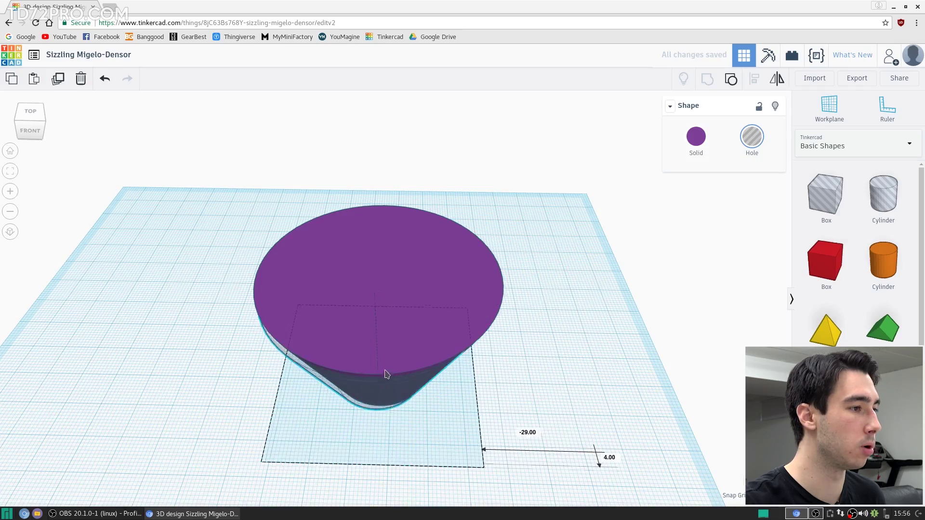
right_click_drag(390, 372, 413, 314)
scroll(374, 268, "up", 5)
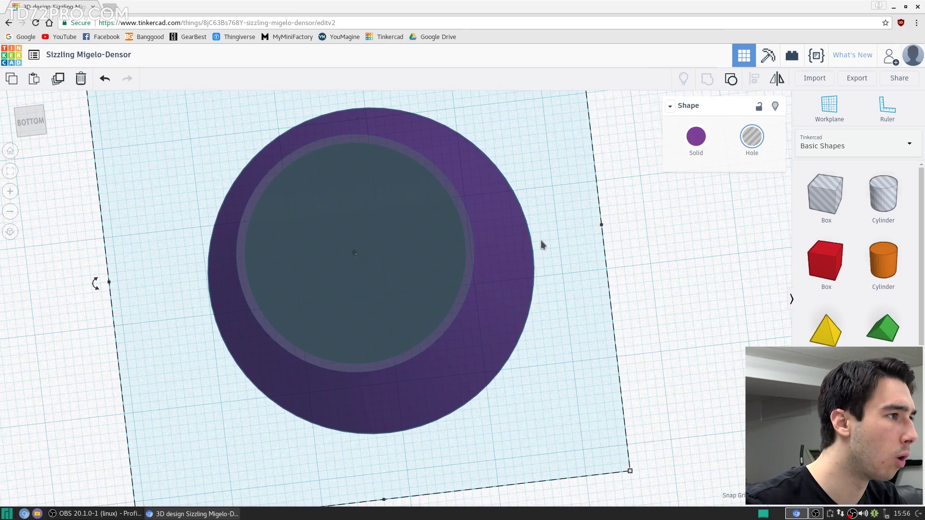
right_click_drag(436, 251, 408, 252)
left_click_drag(407, 240, 410, 219)
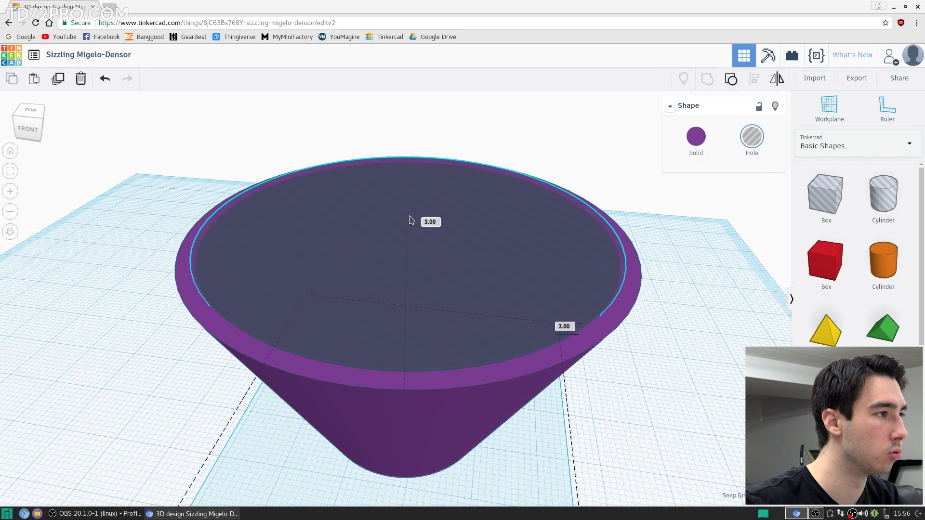
scroll(410, 220, "down", 3)
left_click(481, 370, "shift")
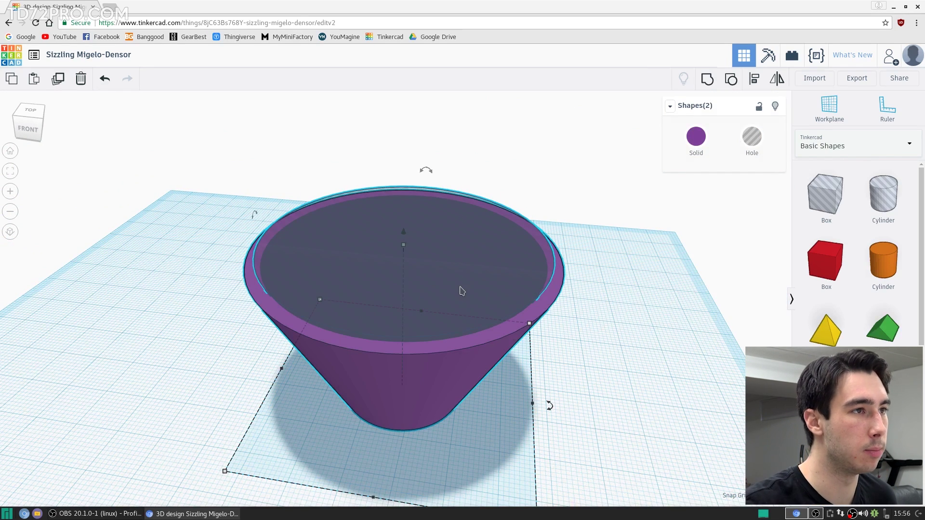
left_click_drag(604, 173, 165, 423)
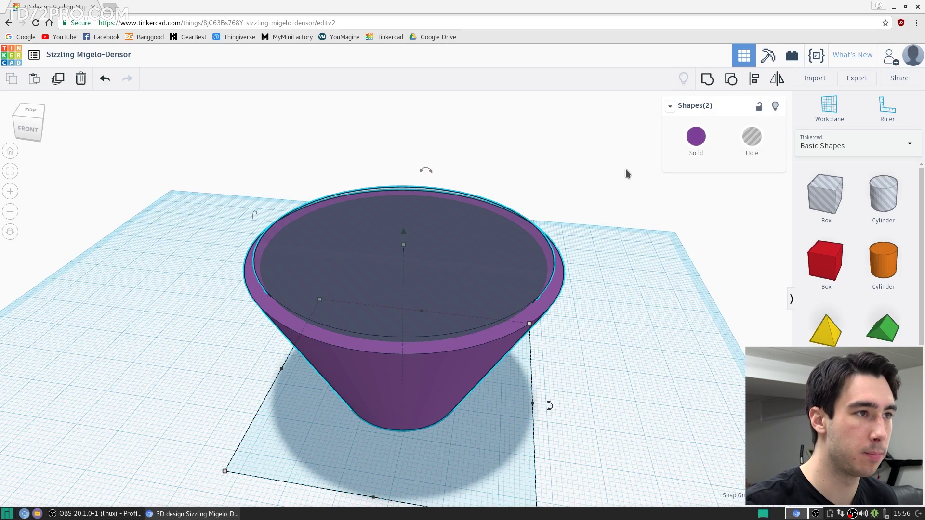
left_click(623, 181)
right_click_drag(594, 215, 496, 224)
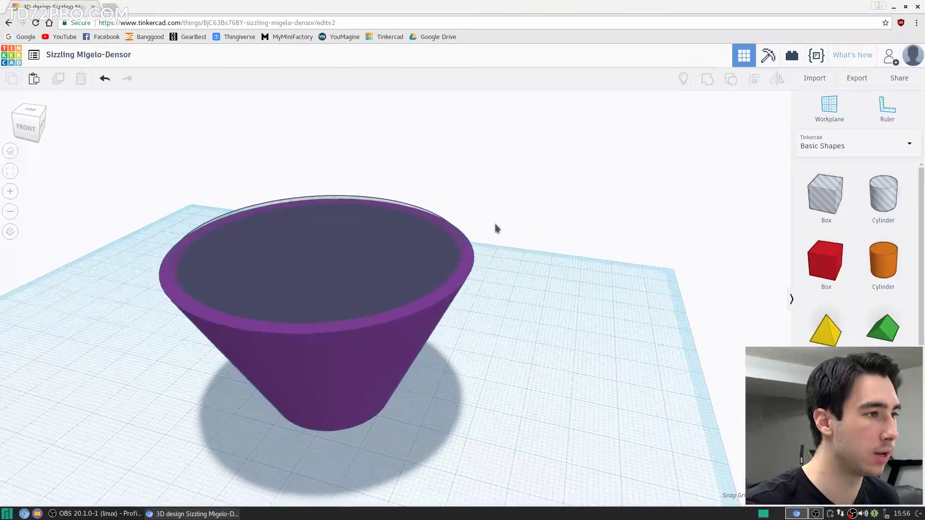
Step: Add a torus, stand it upright with a 90° rotation and position it partly inside the cone's side as a handle
scroll(877, 326, "down", 6)
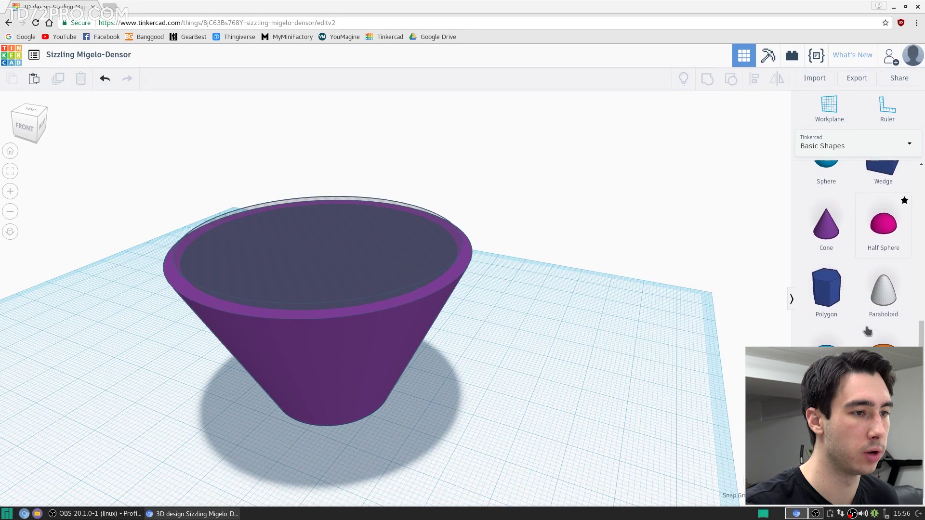
left_click_drag(826, 339, 548, 387)
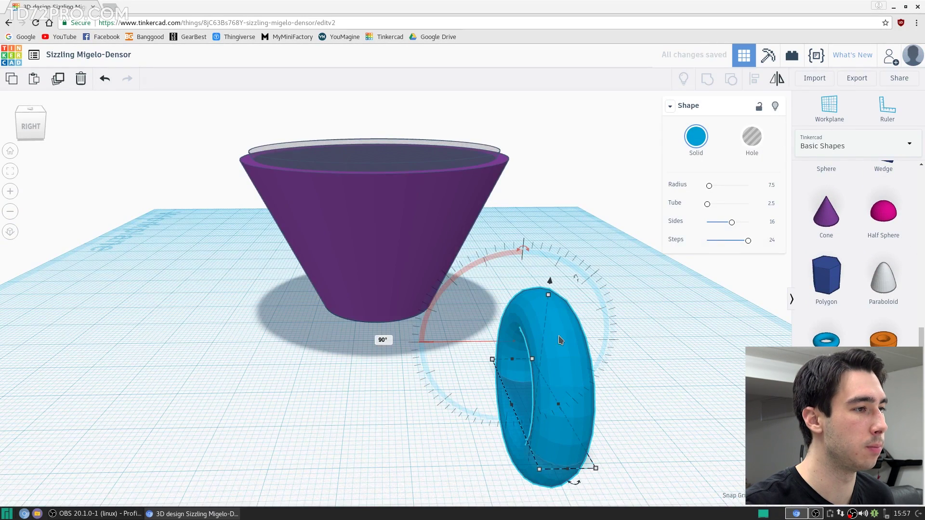
left_click_drag(531, 337, 370, 282)
right_click_drag(370, 282, 463, 294)
mouse_move(399, 240)
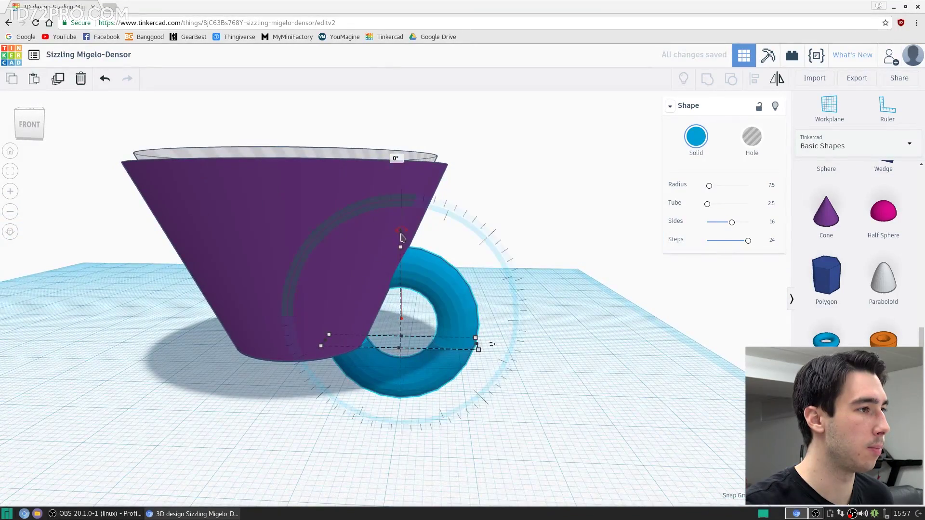
left_click_drag(401, 237, 395, 164)
right_click_drag(410, 165, 559, 135)
Step: Group the cone, the hole cone and the torus into a hollow mug and inspect it from several sides
left_click_drag(578, 120, 73, 444)
left_click(707, 79)
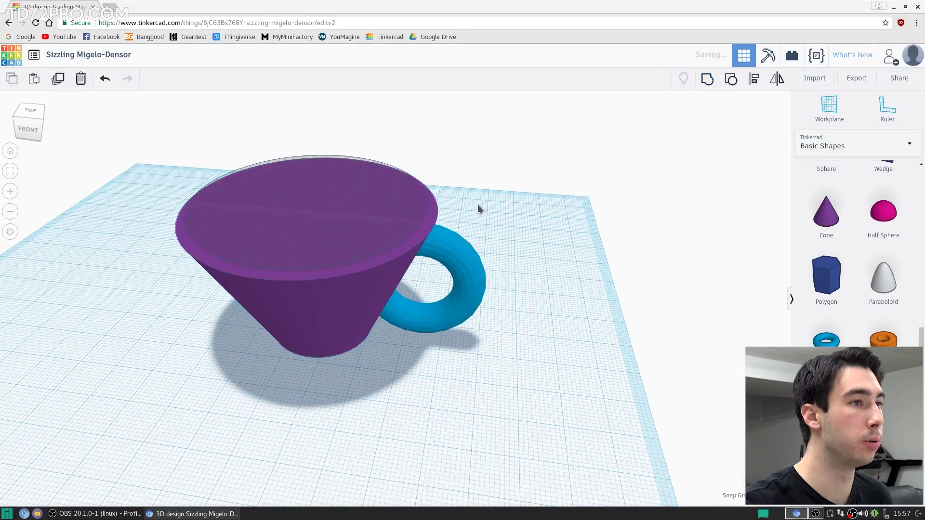
left_click(499, 193)
right_click_drag(533, 192, 372, 307)
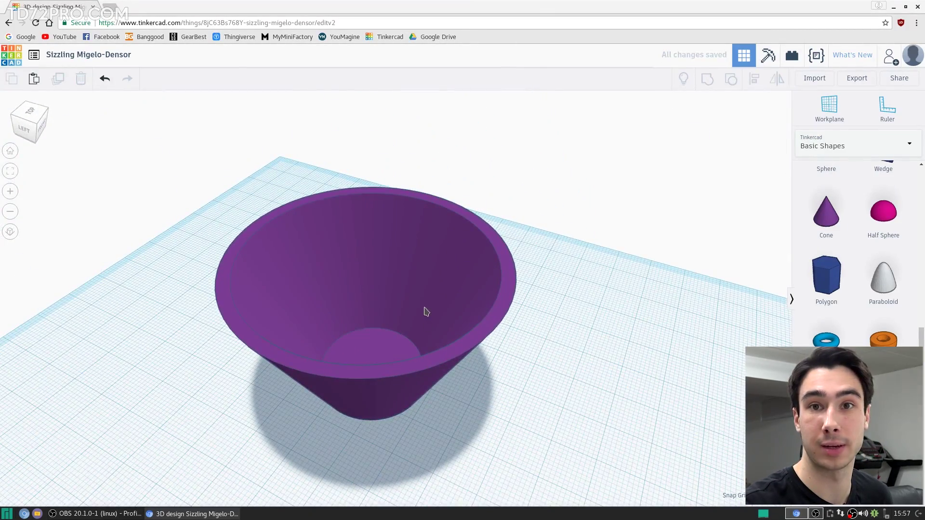
right_click_drag(498, 307, 440, 229)
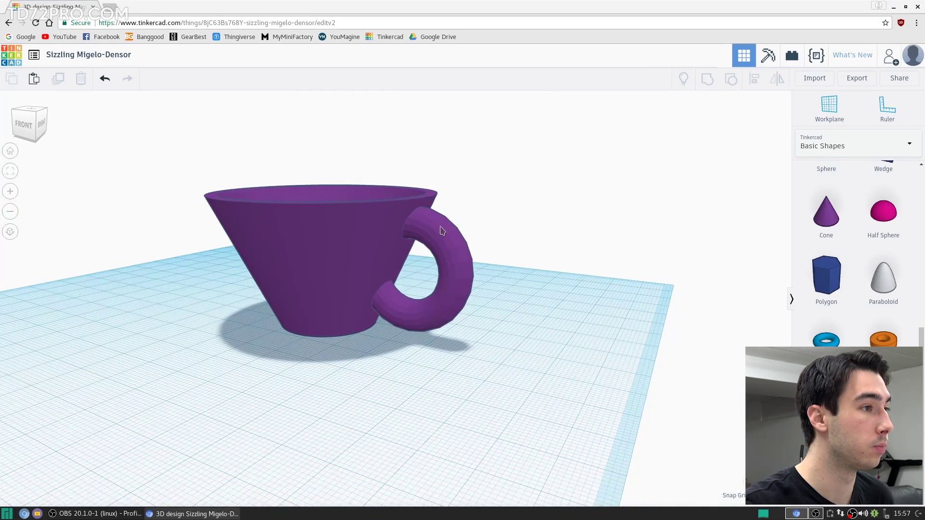
Step: Ungroup the mug to set the torus handle's sides to 24, and regroup all parts
left_click(449, 268)
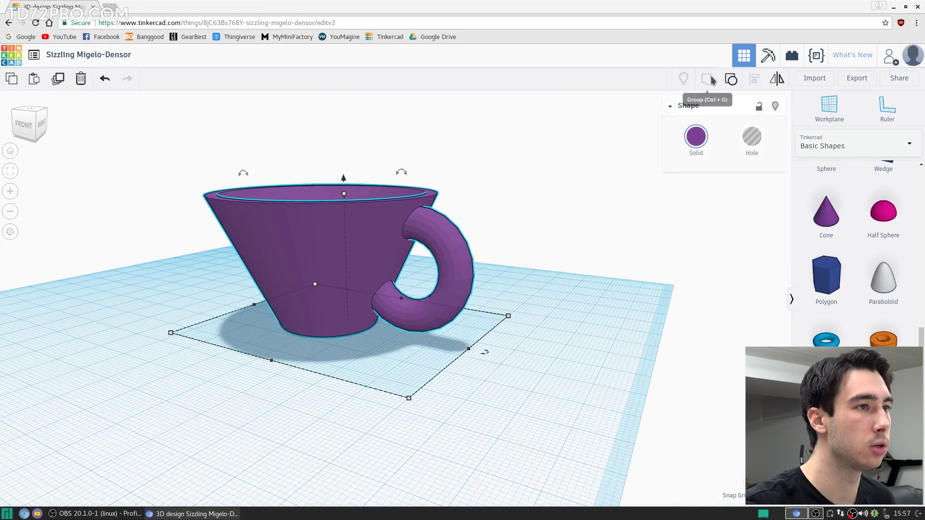
left_click(732, 80)
right_click_drag(573, 210, 449, 288)
left_click(448, 287)
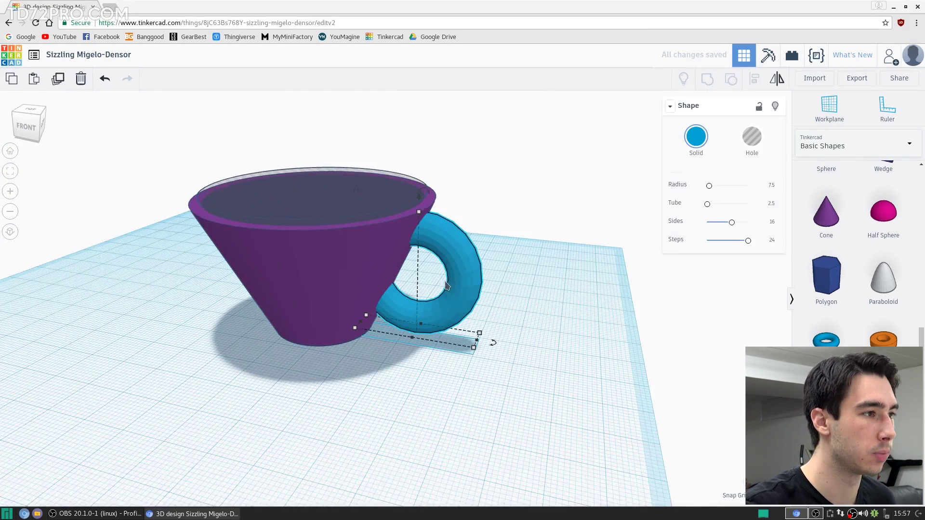
left_click_drag(730, 223, 767, 223)
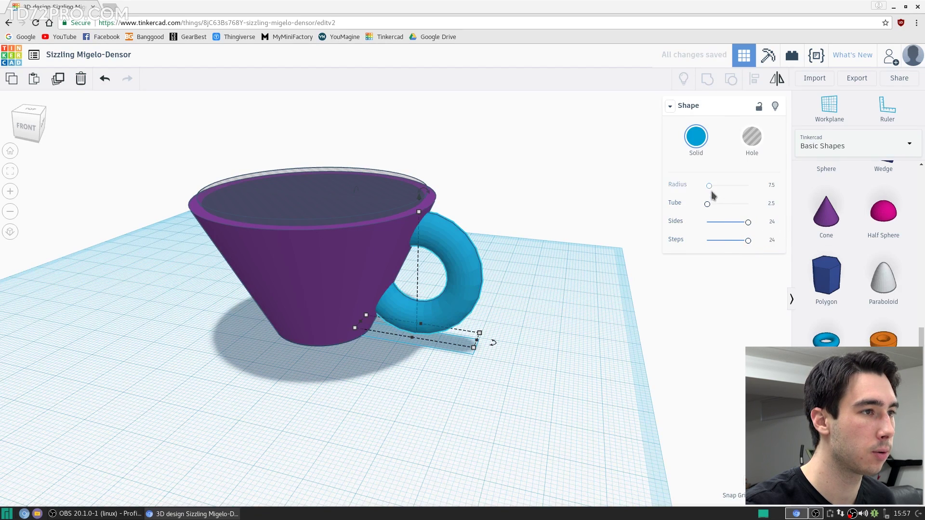
key("ctrl+z")
key("ctrl+a")
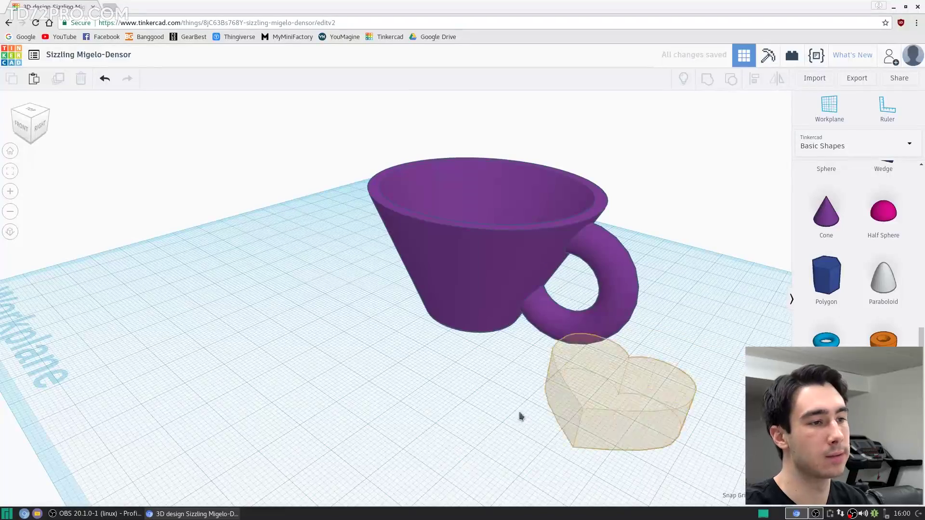
Step: Place a heart shape on the workplane in front of the mug and scale it down to about 8.71 by 8 mm
left_click_drag(519, 416, 329, 360)
right_click_drag(329, 361, 418, 396)
left_click_drag(400, 466, 354, 386)
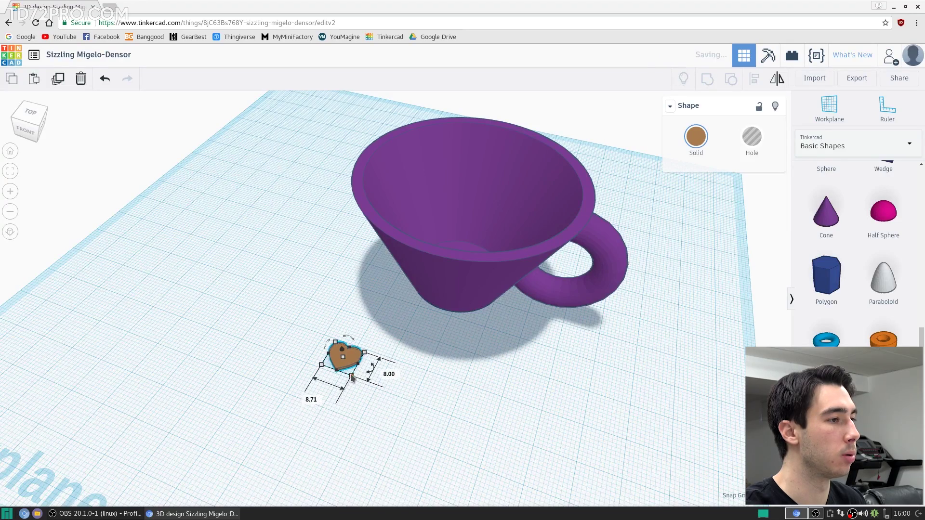
scroll(367, 348, "up", 3)
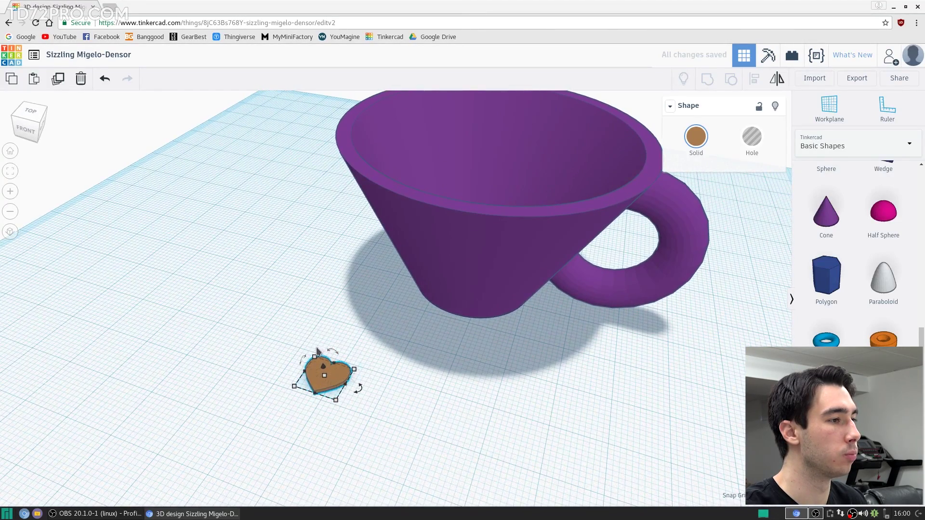
Step: Stand the heart upright, move it to the mug's front wall and raise it above the workplane
left_click_drag(304, 359, 284, 401)
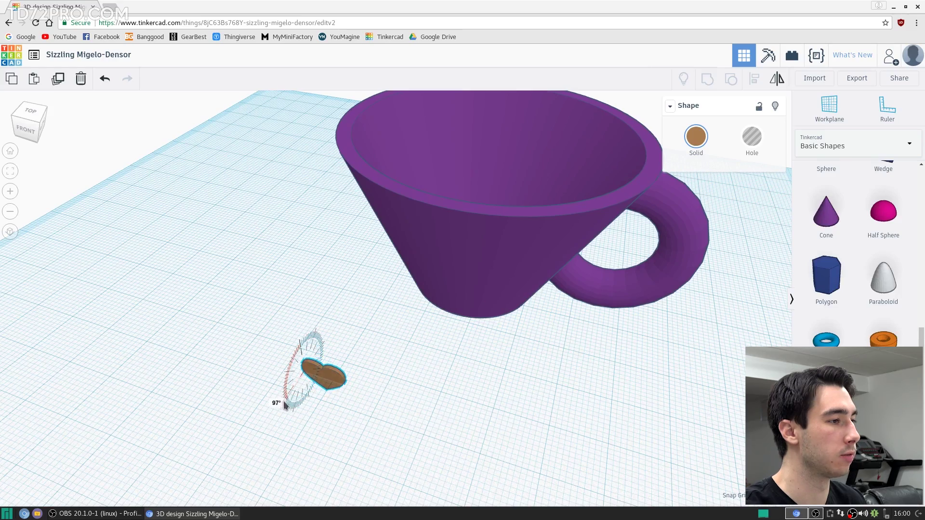
right_click_drag(358, 409, 354, 373)
scroll(354, 374, "up", 2)
left_click_drag(284, 382, 481, 343)
right_click_drag(480, 342, 405, 260)
left_click_drag(404, 259, 413, 215)
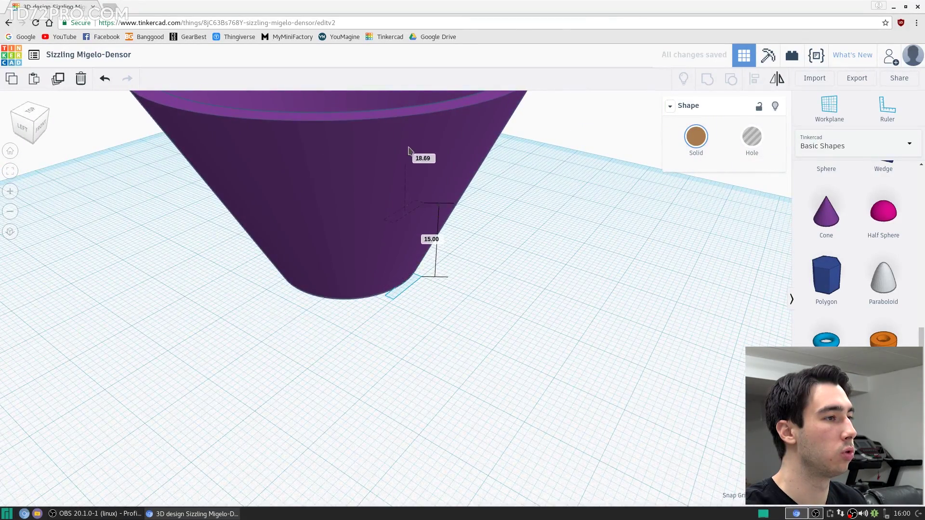
left_click_drag(407, 139, 407, 140)
right_click_drag(407, 141, 357, 177)
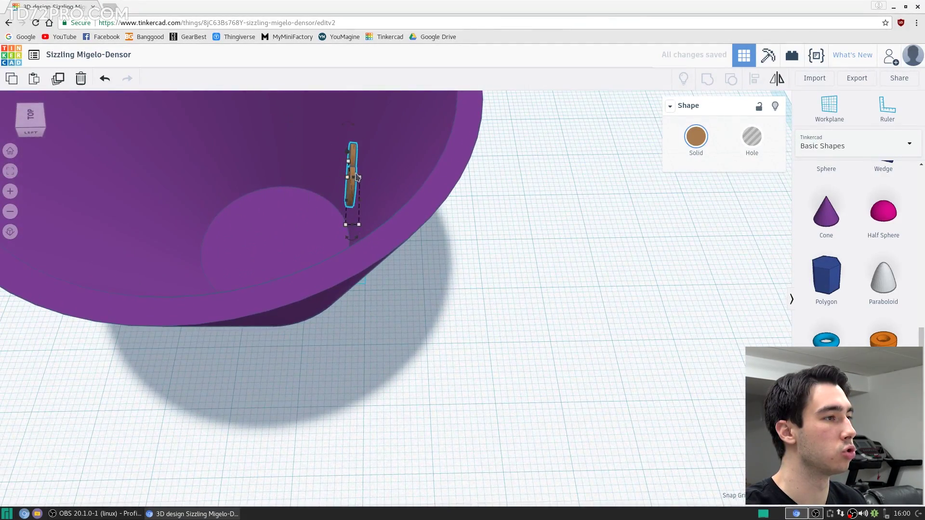
Step: Tilt the heart to follow the sloped mug wall and adjust its position until it sits partly embedded in the front
left_click(386, 179)
left_click_drag(381, 180, 336, 201)
right_click_drag(336, 201, 423, 204)
left_click(384, 203)
left_click_drag(413, 154, 443, 123)
left_click_drag(408, 188, 413, 195)
key("f")
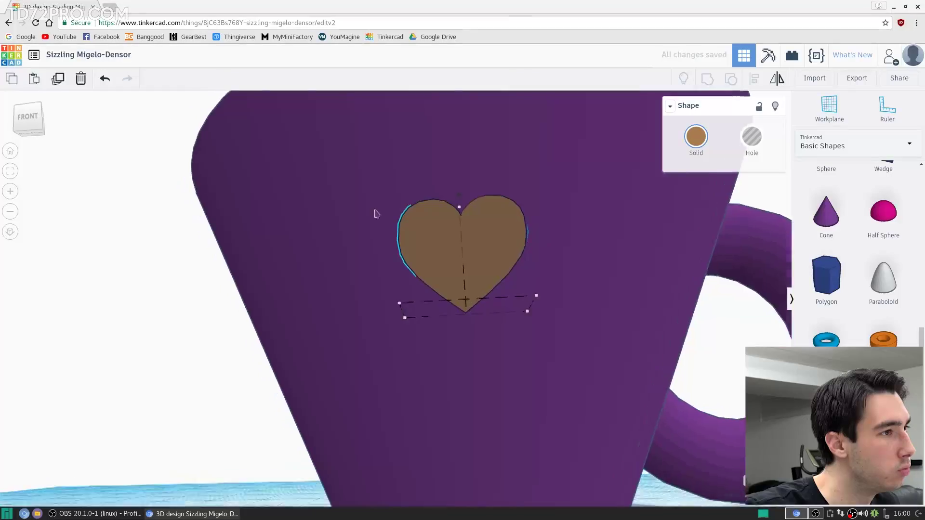
right_click_drag(376, 214, 403, 320)
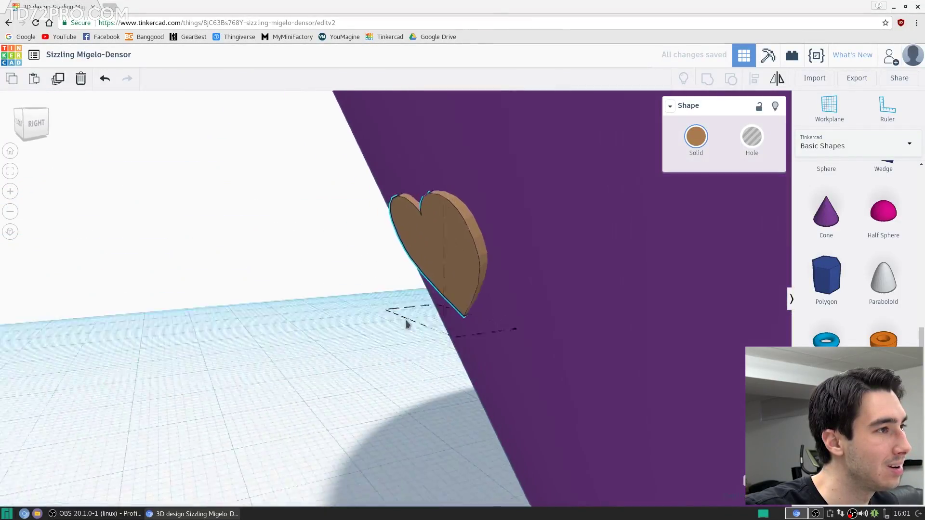
left_click(402, 320)
key("f")
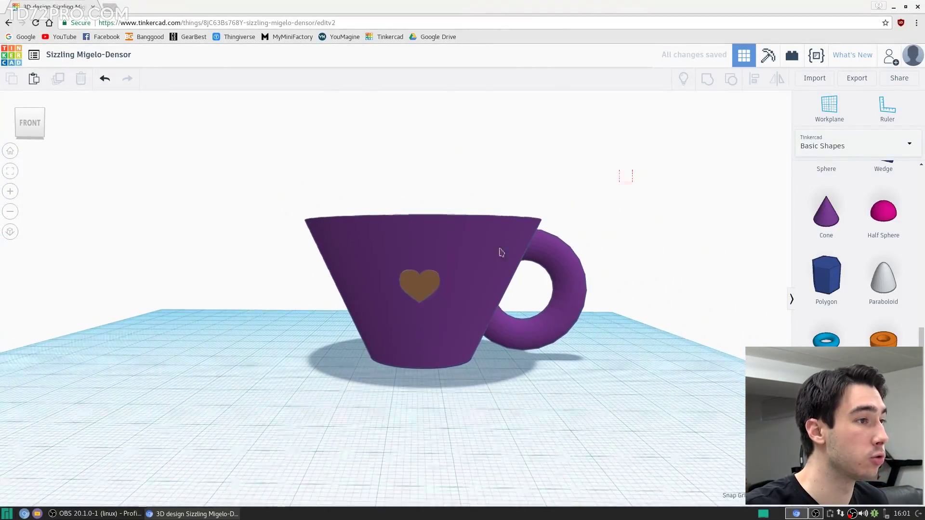
Step: Group the heart with the mug and inspect the combined model from several angles
left_click(575, 289)
left_click(357, 327, "shift")
left_click(705, 78)
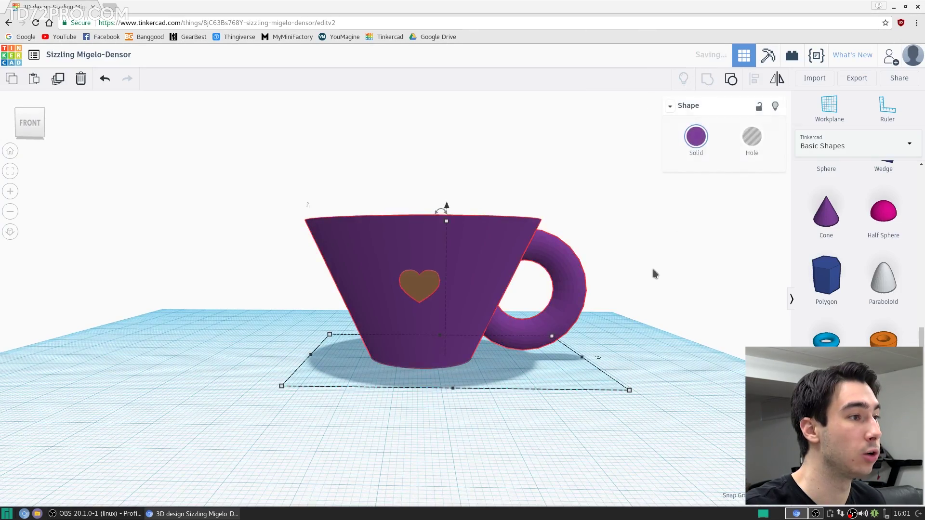
left_click(653, 268)
right_click_drag(660, 241, 559, 357)
right_click_drag(665, 340, 529, 161)
scroll(460, 161, "up", 2)
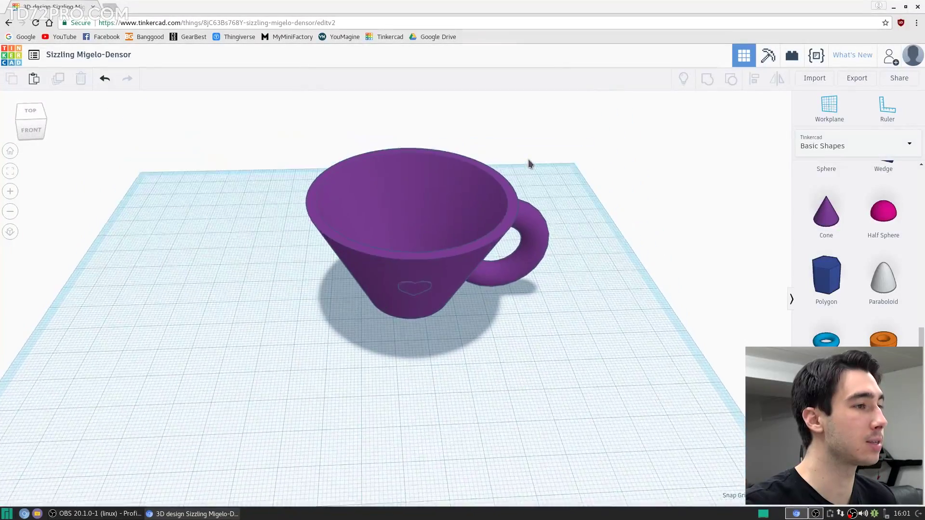
Step: Place a ruler on the workplane near the mug's front corner, select the mug to read its dimensions, and remove the ruler
scroll(863, 188, "up", 5)
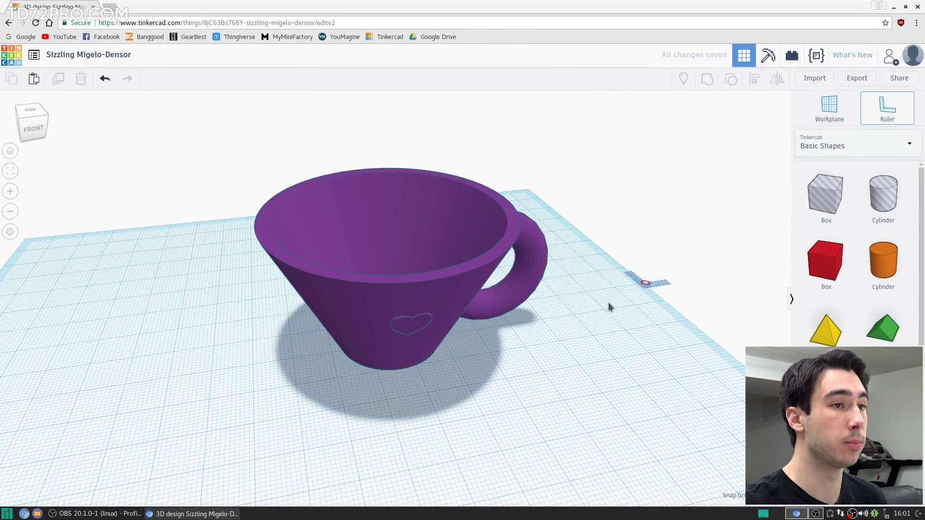
left_click(291, 427)
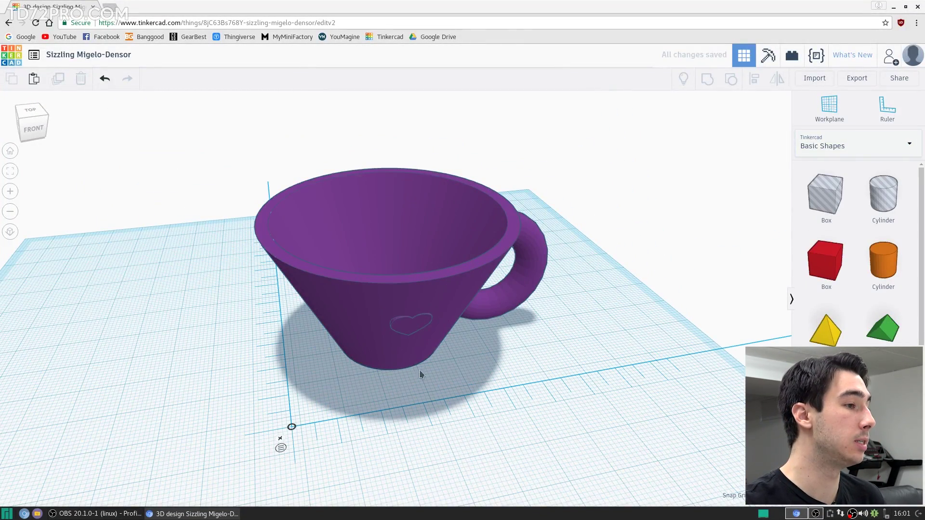
left_click(400, 314)
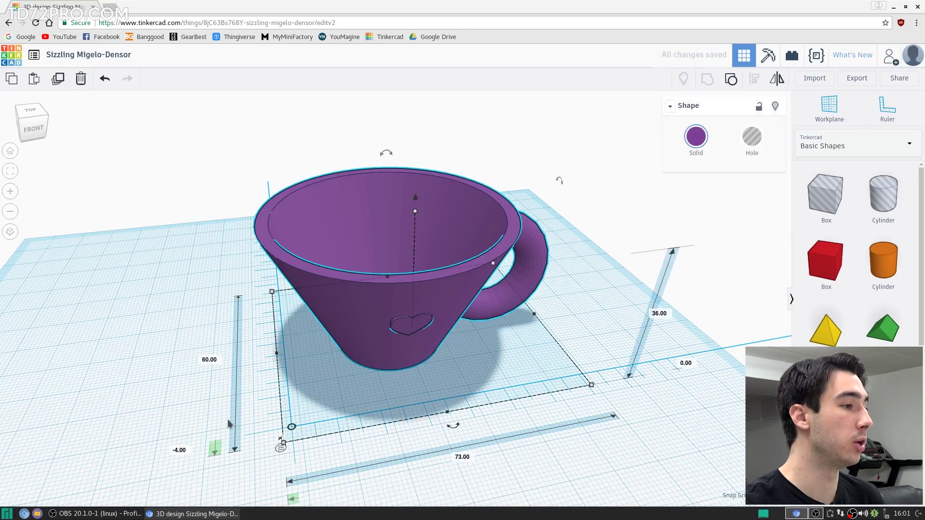
right_click_drag(227, 419, 392, 444)
right_click_drag(637, 327, 301, 450)
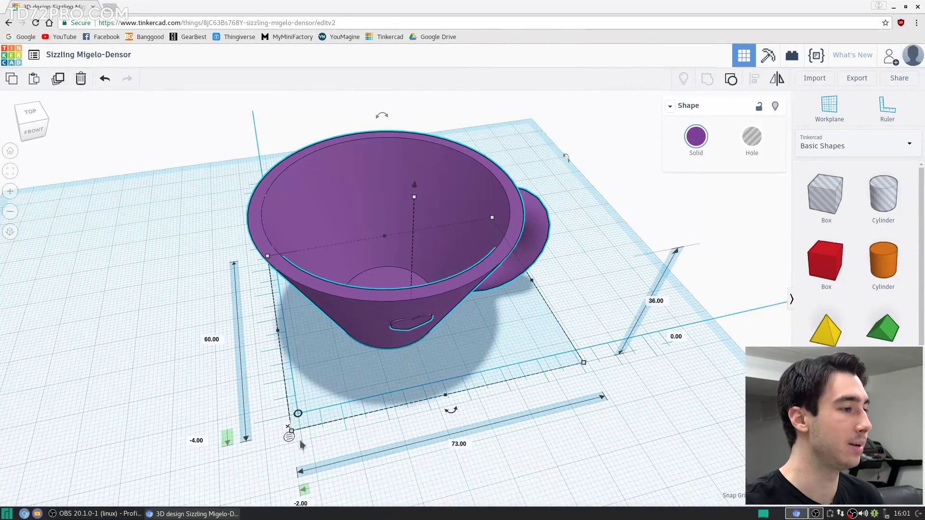
left_click(301, 451)
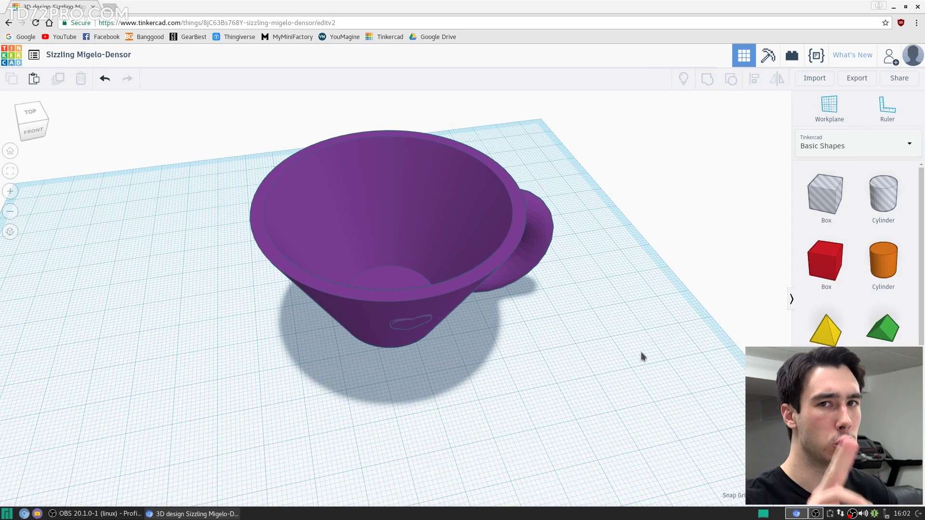
right_click_drag(641, 357, 684, 209)
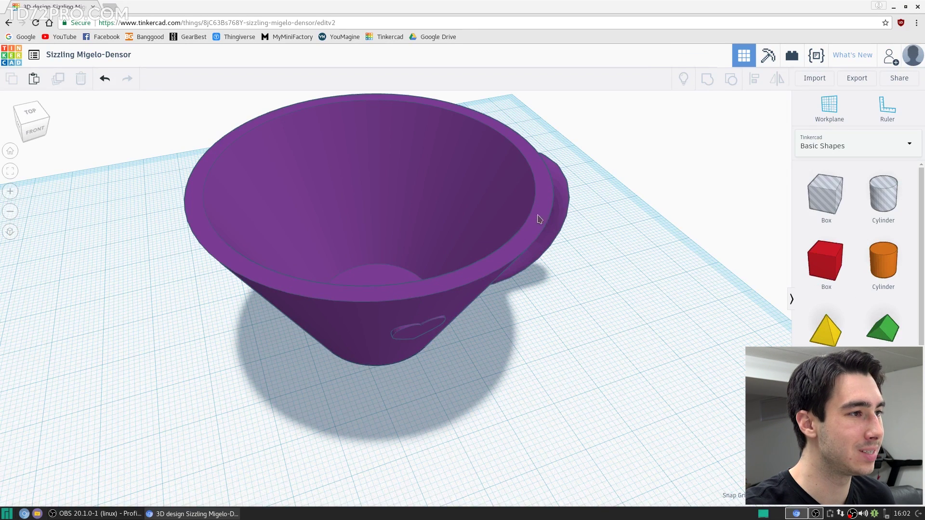
Step: Place a solid cylinder beside the mug, try moving it towards the handle side, and undo the move
left_click_drag(883, 263, 567, 350)
right_click_drag(485, 435, 573, 247)
left_click_drag(568, 242, 588, 187)
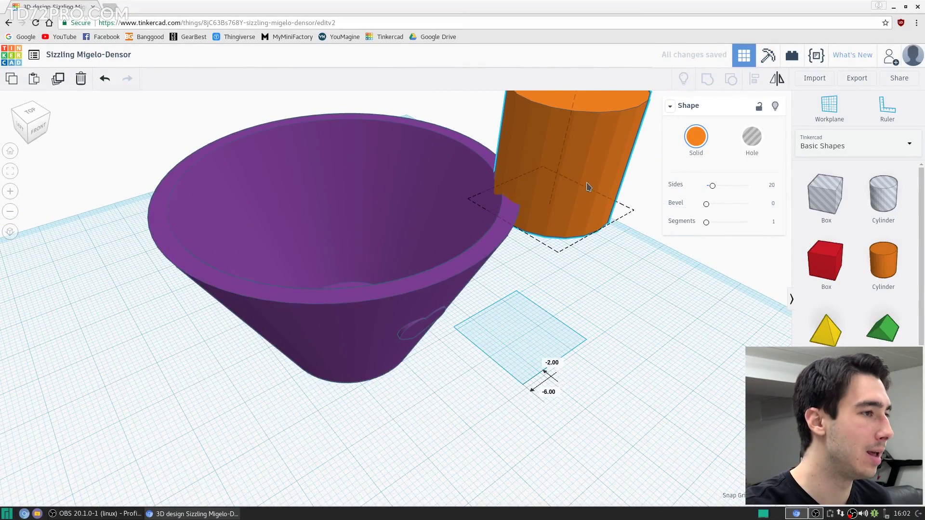
key("ctrl+z")
Step: Set the workplane on the mug's top rim and delete the loose cylinder
right_click_drag(580, 250, 497, 270)
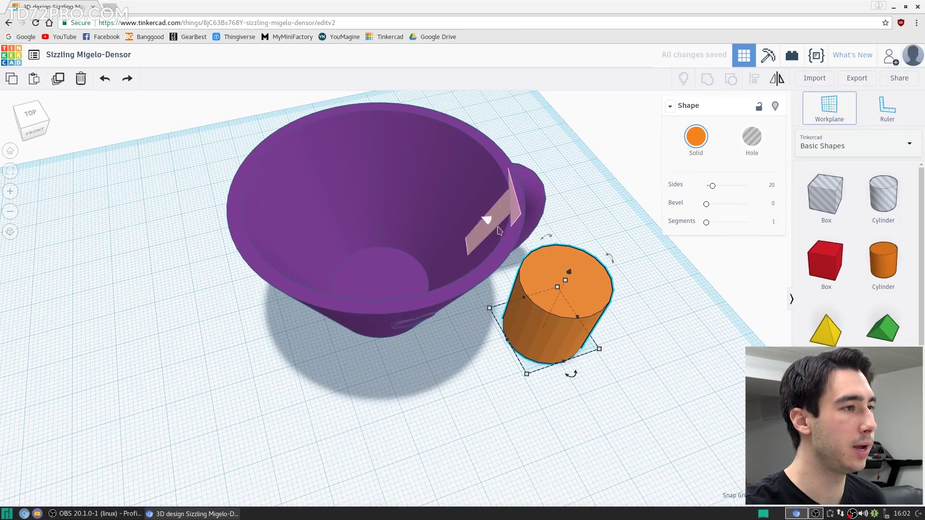
left_click(484, 250)
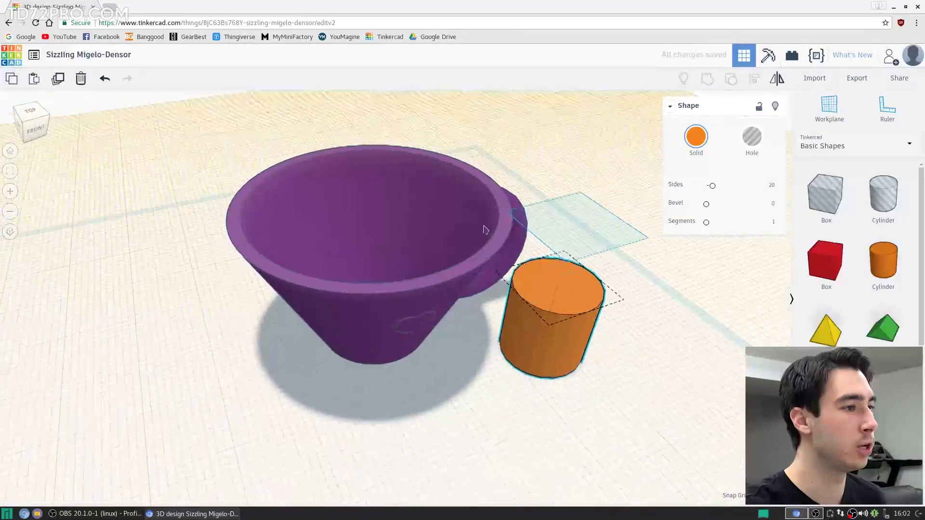
right_click_drag(474, 198, 588, 306)
key("Delete")
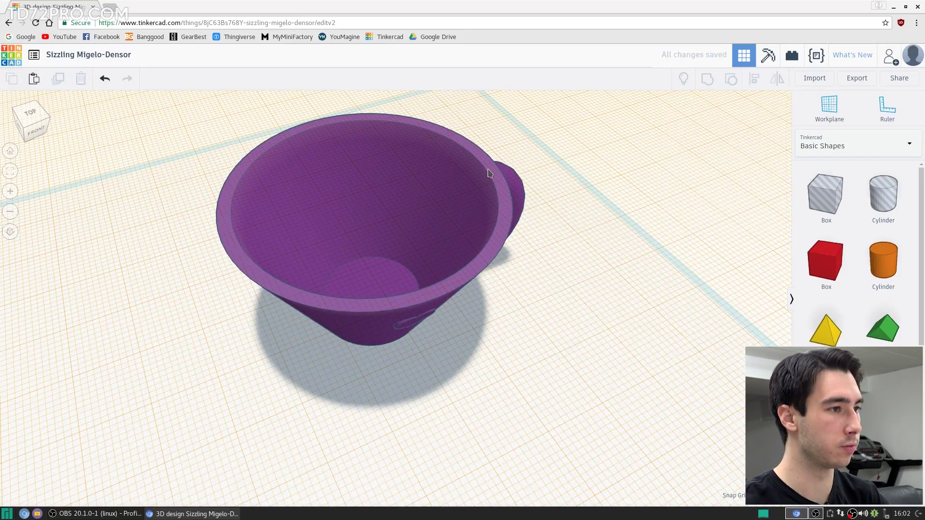
Step: Place a new solid cylinder on the rim-level workplane at the mug's handle side
scroll(576, 186, "up", 3)
left_click(883, 263)
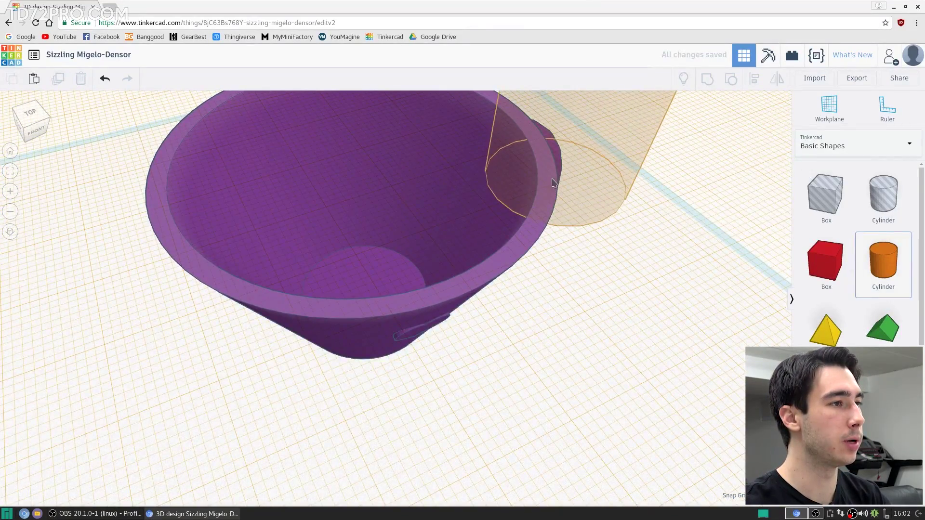
left_click(535, 202)
right_click_drag(558, 306, 456, 230)
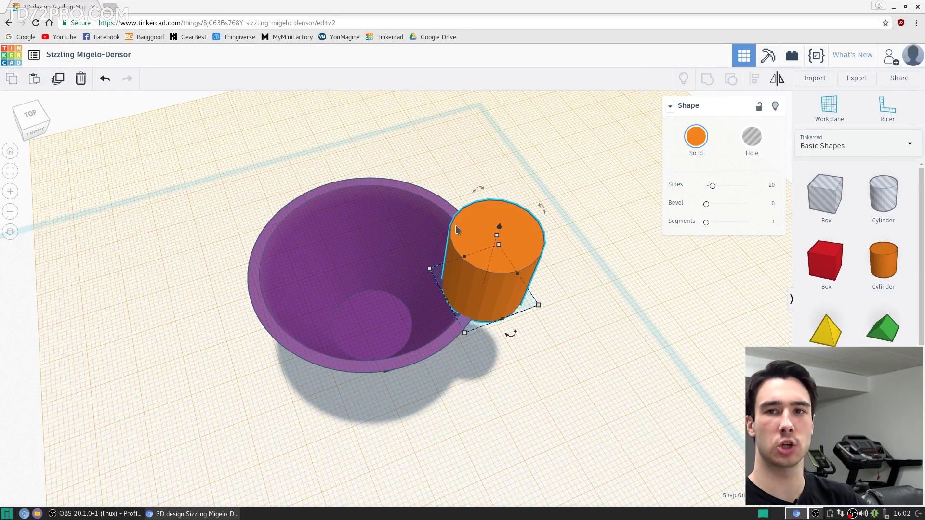
Step: Set the workplane on the mug's sloped side wall, place a five-point star there and shrink it to about 10.48 by 11.02 mm
right_click_drag(457, 229, 528, 260)
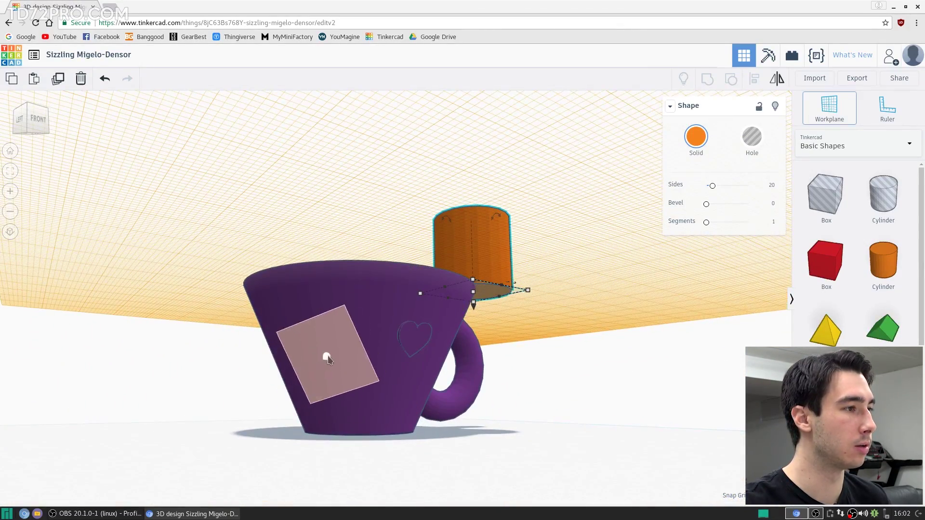
left_click(324, 354)
right_click_drag(217, 400, 498, 442)
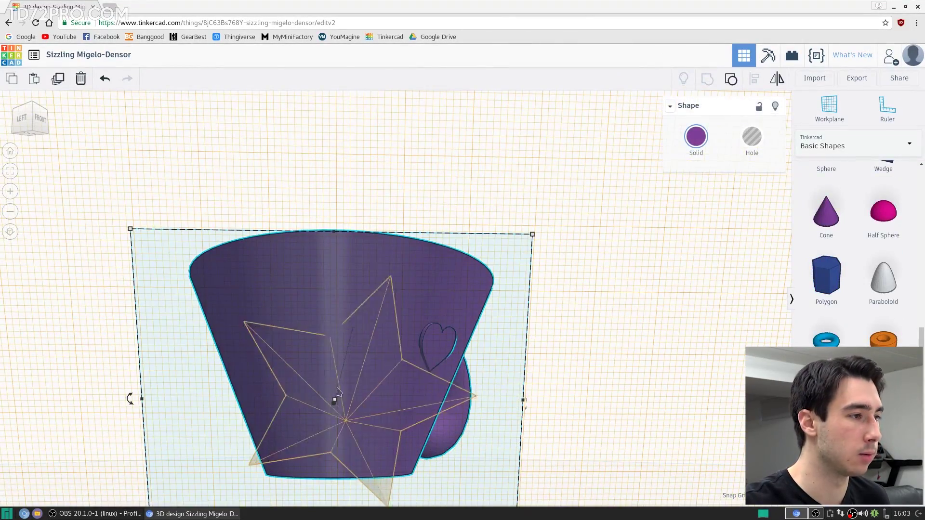
left_click_drag(337, 391, 331, 391)
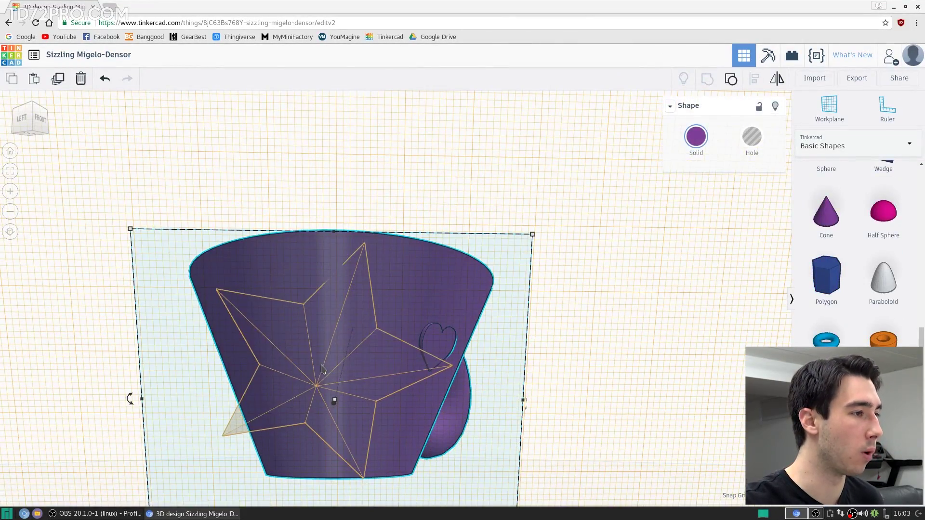
left_click_drag(455, 246, 289, 413)
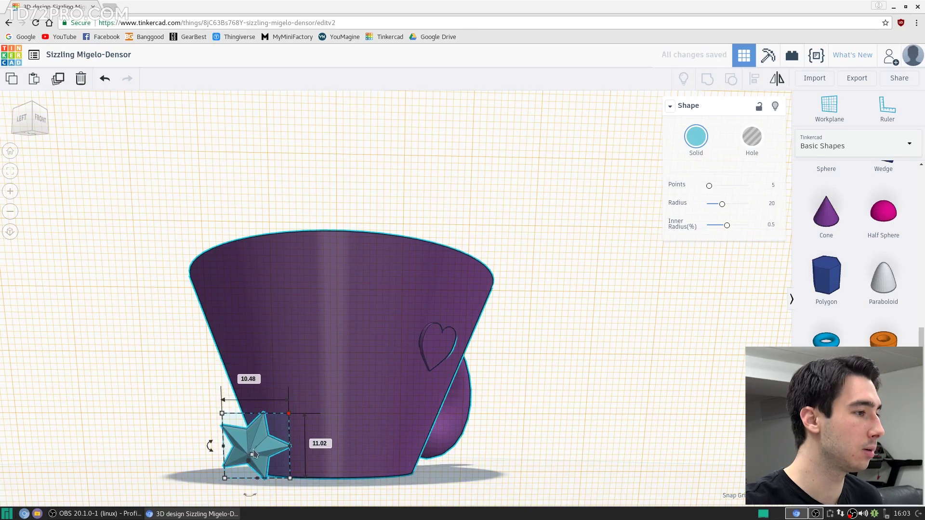
Step: Move the star to the middle of the sloped side wall and return the workplane to the base grid
left_click_drag(255, 453, 303, 385)
scroll(340, 337, "up", 5)
right_click_drag(340, 336, 501, 214)
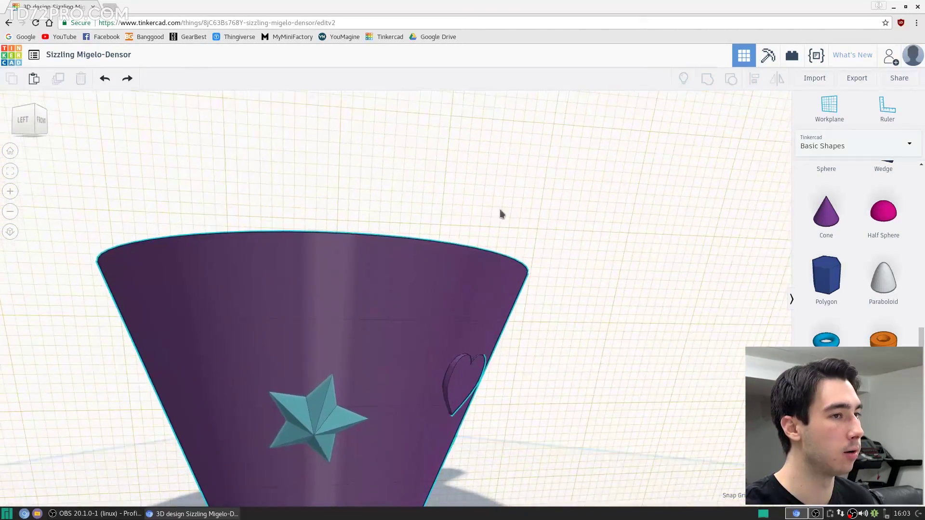
scroll(550, 151, "down", 4)
right_click_drag(551, 200, 677, 282)
left_click(677, 282)
Step: Examine how the star sits in the mug's sloped wall from several angles and remove it from the design
right_click_drag(596, 377, 378, 343)
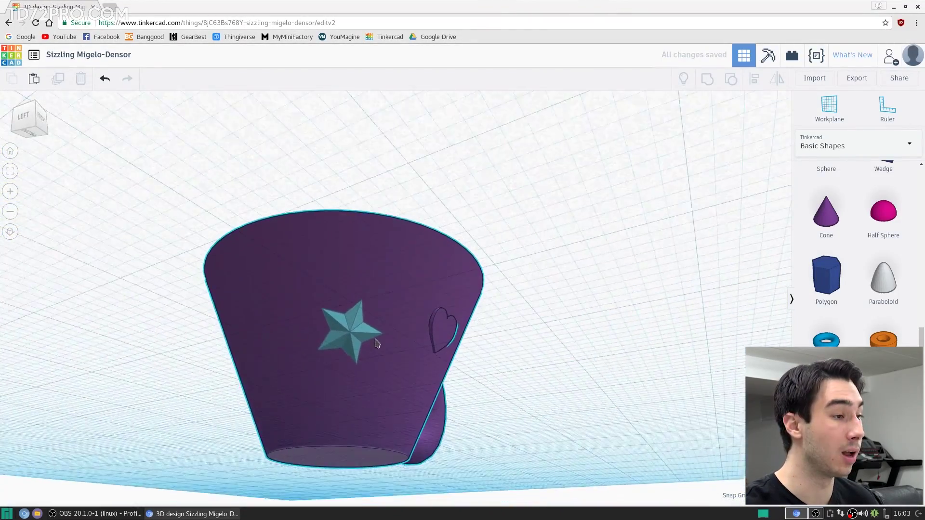
scroll(377, 343, "up", 5)
right_click_drag(306, 402, 120, 413)
scroll(466, 414, "down", 2)
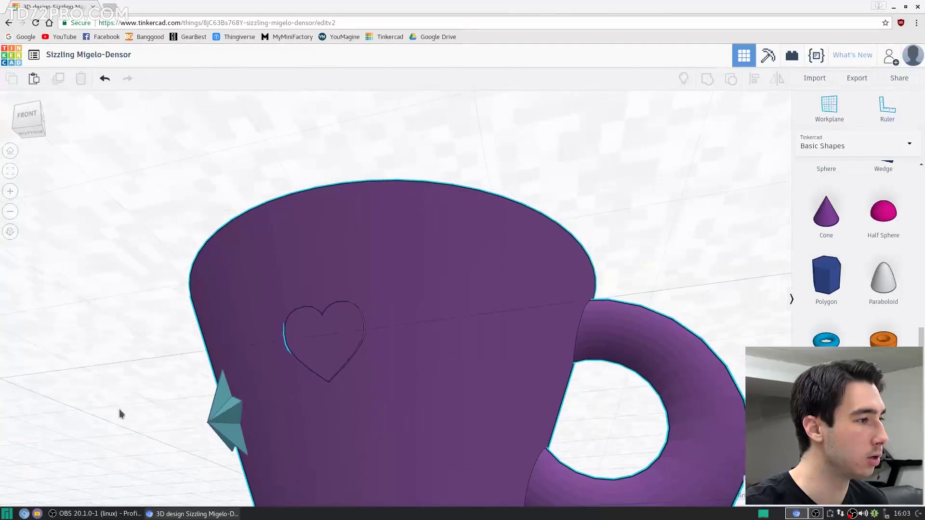
scroll(120, 414, "down", 3)
left_click_drag(671, 198, 215, 397)
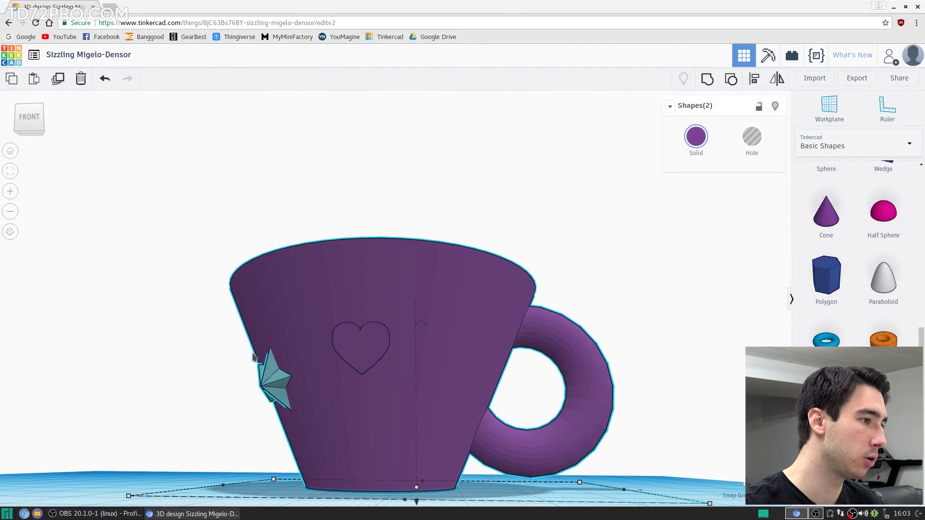
left_click(605, 306)
right_click_drag(354, 209, 435, 384)
scroll(434, 398, "down", 2)
right_click_drag(452, 419, 250, 249)
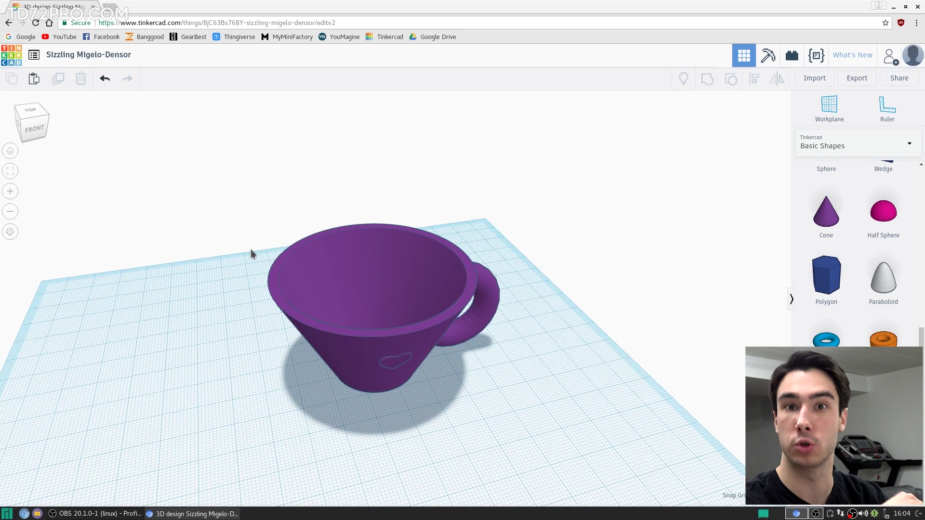
scroll(810, 319, "up", 5)
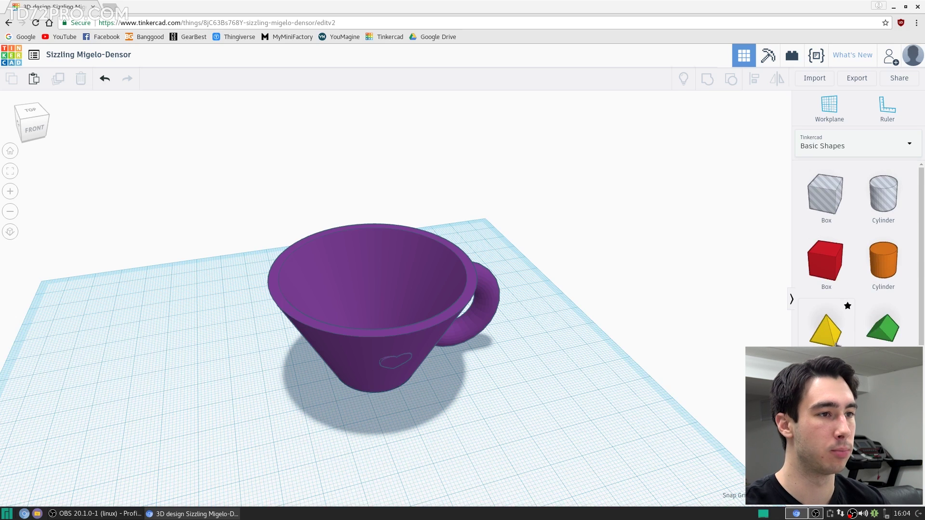
scroll(832, 345, "down", 5)
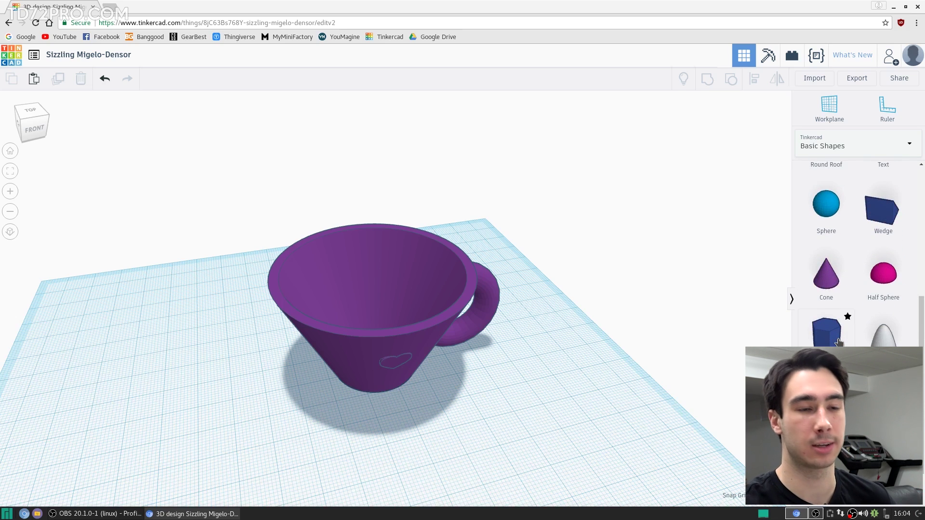
scroll(846, 320, "down", 2)
scroll(846, 320, "up", 8)
Step: Undo the last change, then ungroup the mug twice to separate the heart, body, inner hole and handle
key("ctrl+z")
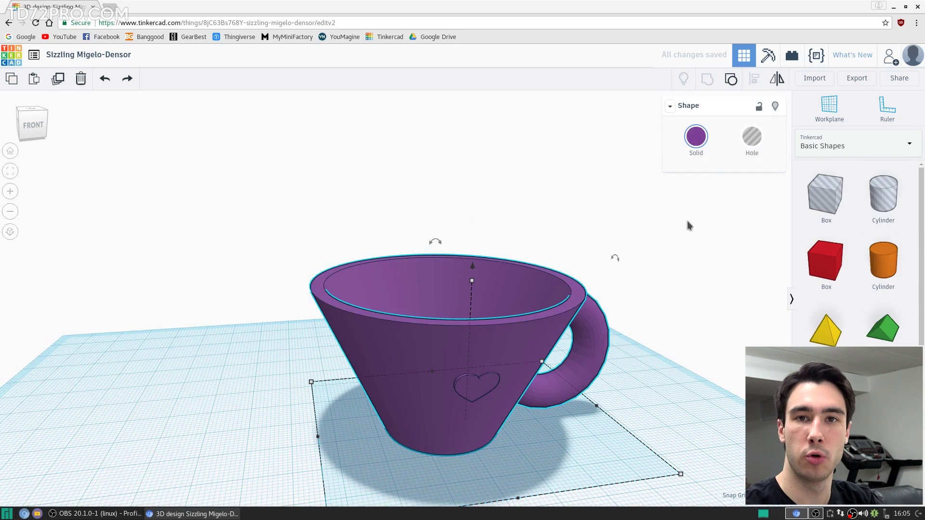
left_click(696, 136)
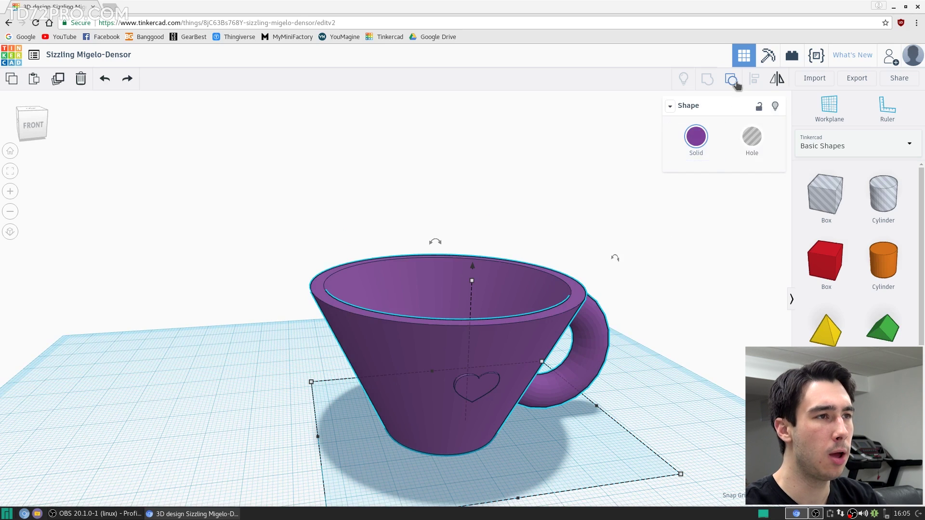
left_click(664, 324)
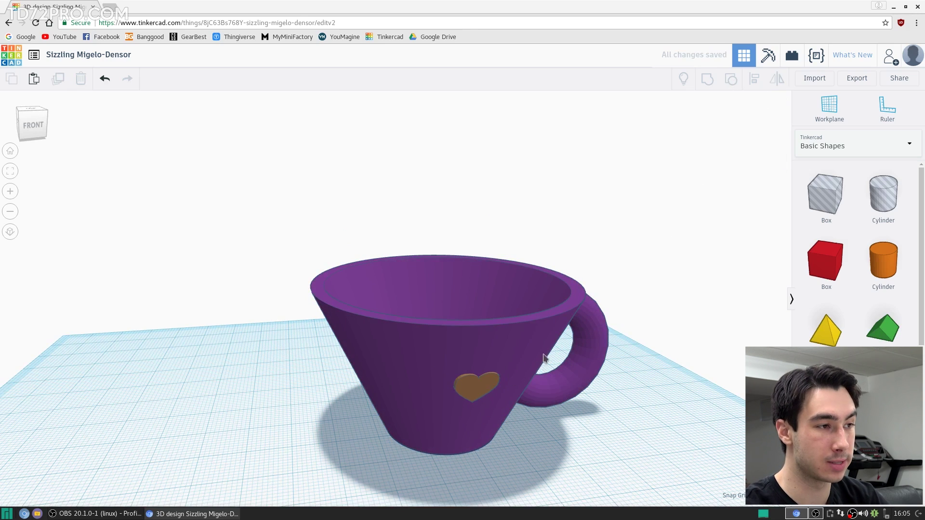
left_click(544, 334)
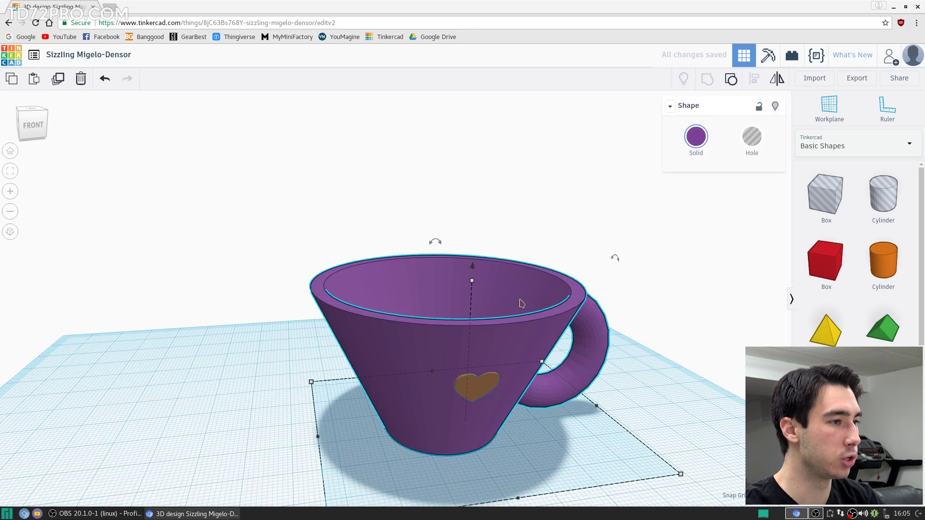
left_click(731, 79)
left_click(656, 235)
right_click_drag(543, 193, 490, 311)
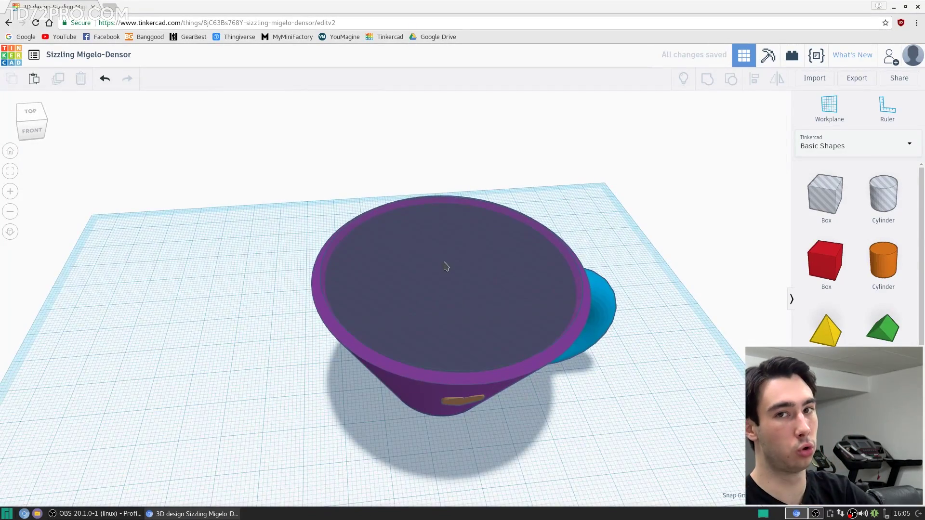
Step: Select all the mug parts and group them back into one hollow mug
right_click_drag(435, 265, 684, 324)
left_click_drag(704, 217, 267, 451)
key("ctrl+g")
right_click_drag(617, 324, 517, 289)
key("Escape")
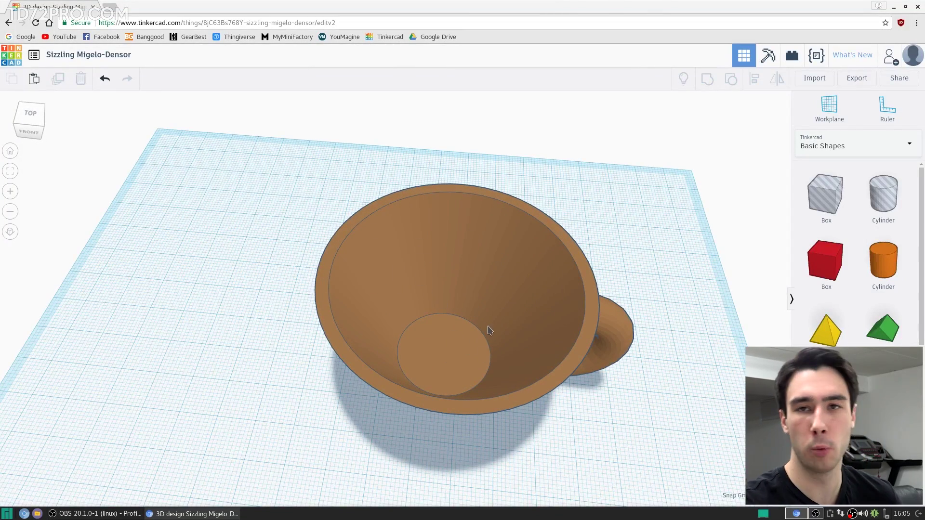
right_click_drag(490, 331, 571, 262)
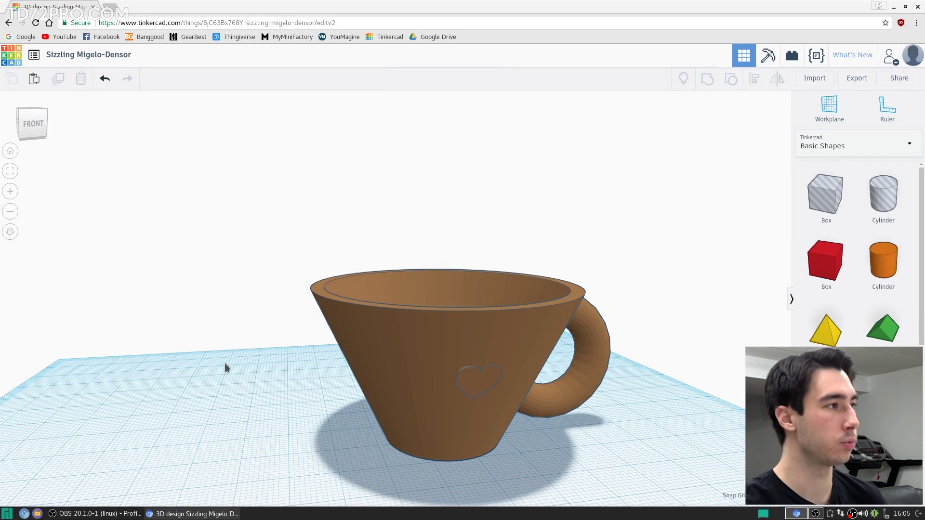
right_click_drag(242, 291, 446, 172)
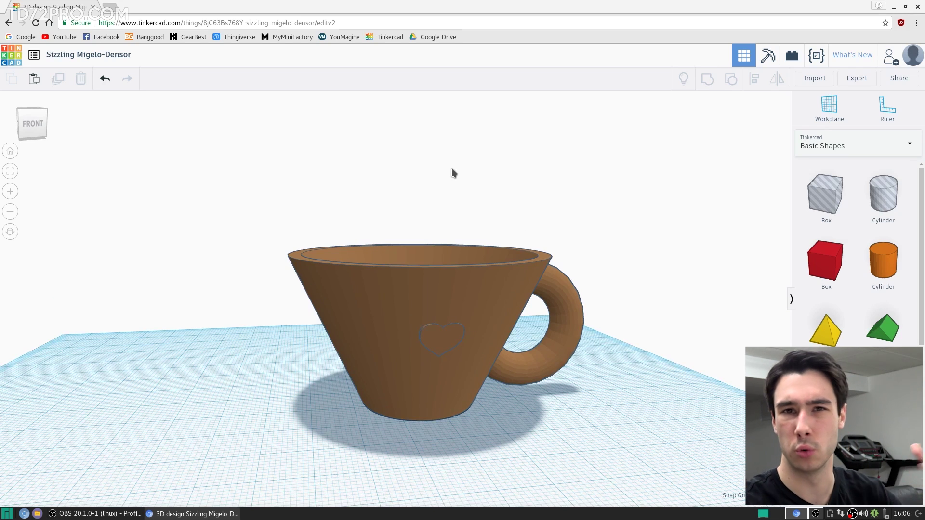
scroll(347, 178, "up", 5)
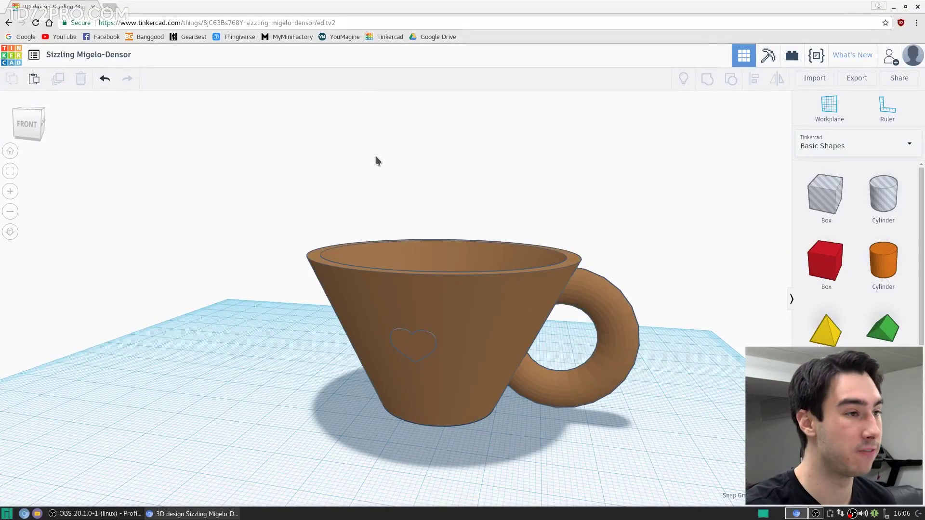
right_click_drag(380, 176, 580, 224)
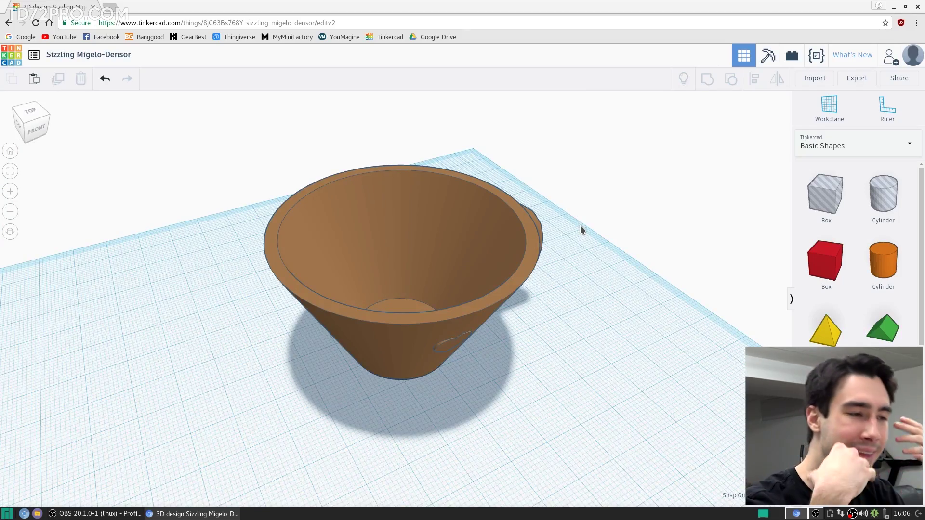
right_click_drag(584, 227, 503, 212)
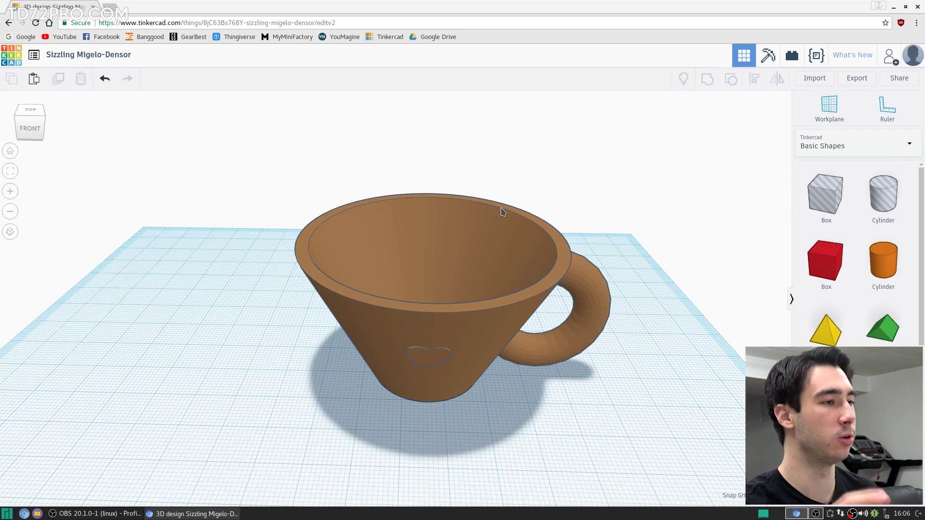
Step: Rename the design as TASSE CAFÉ
left_click(88, 55)
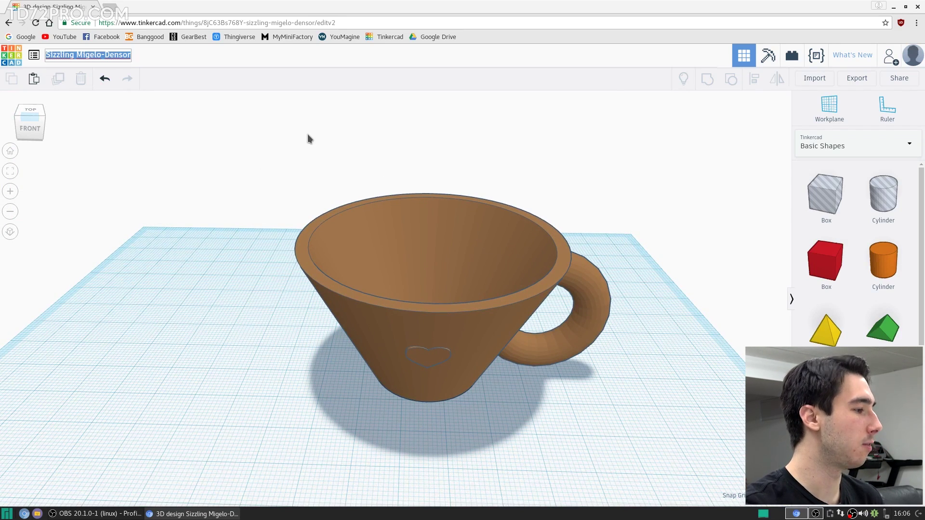
type("TASSE CAFÉ")
key("Return")
Step: Export everything in the design as an STL file for 3D printing
scroll(309, 139, "down", 1)
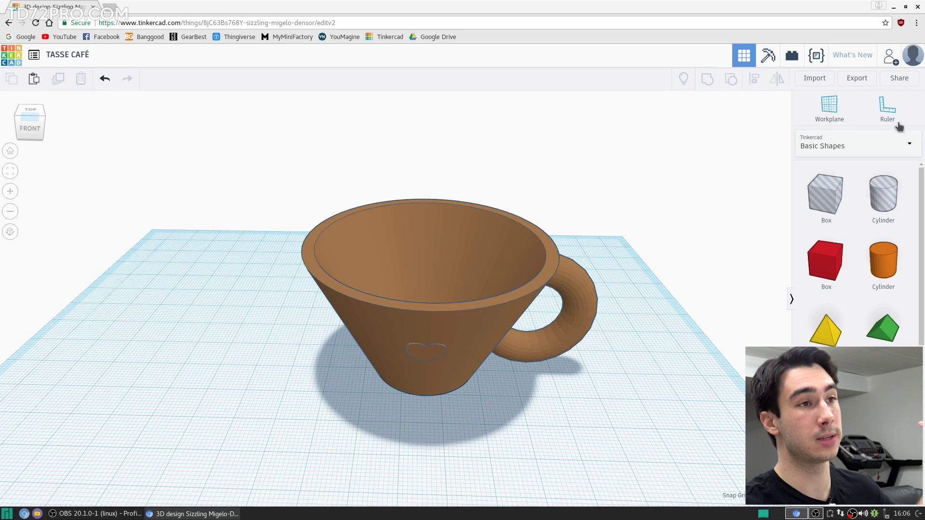
left_click(853, 78)
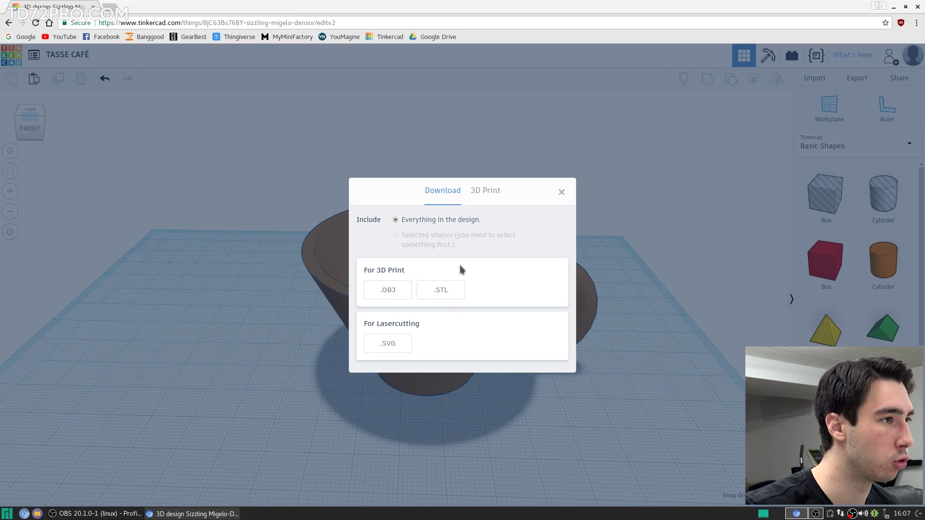
left_click(442, 290)
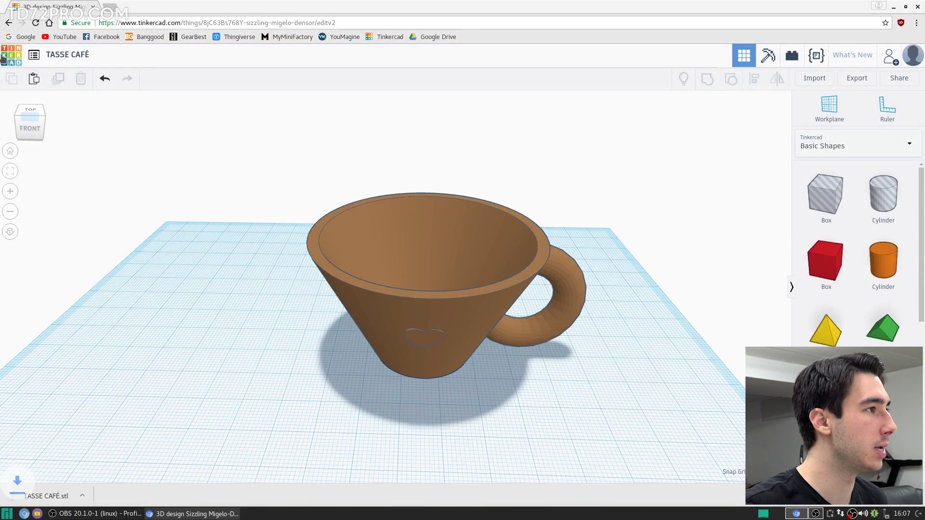
Step: Return to the recent designs dashboard and open the Projet Test wrench design
left_click(13, 63)
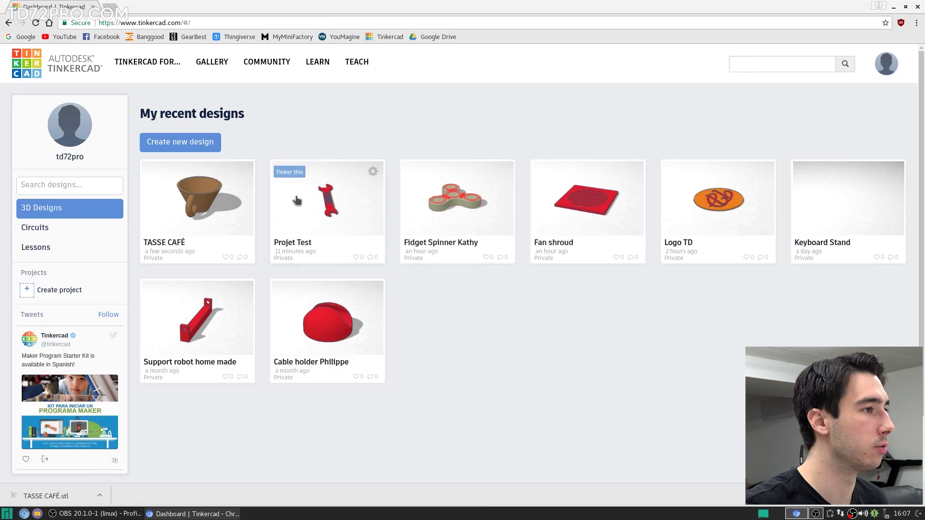
left_click(315, 201)
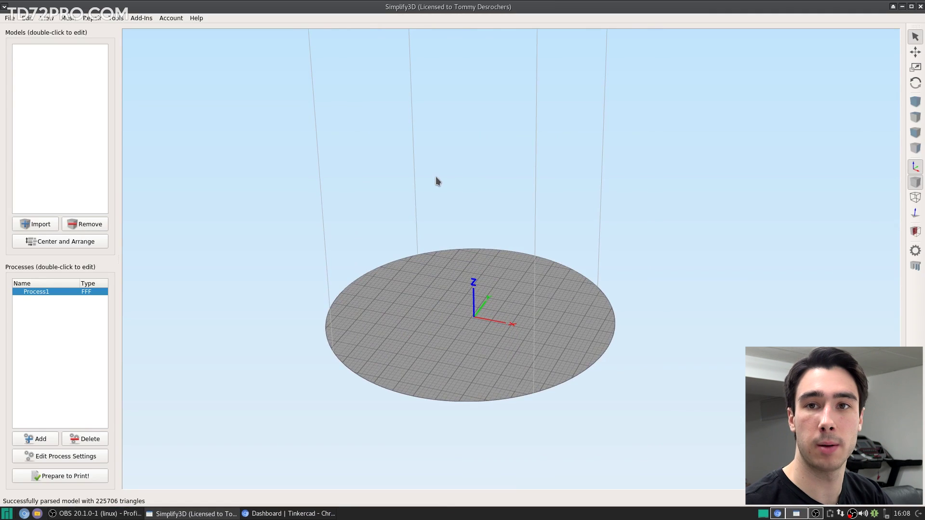
scroll(440, 180, "up", 5)
mouse_move(465, 176)
left_mouse_down()
mouse_move(450, 204)
mouse_move(471, 191)
left_mouse_up()
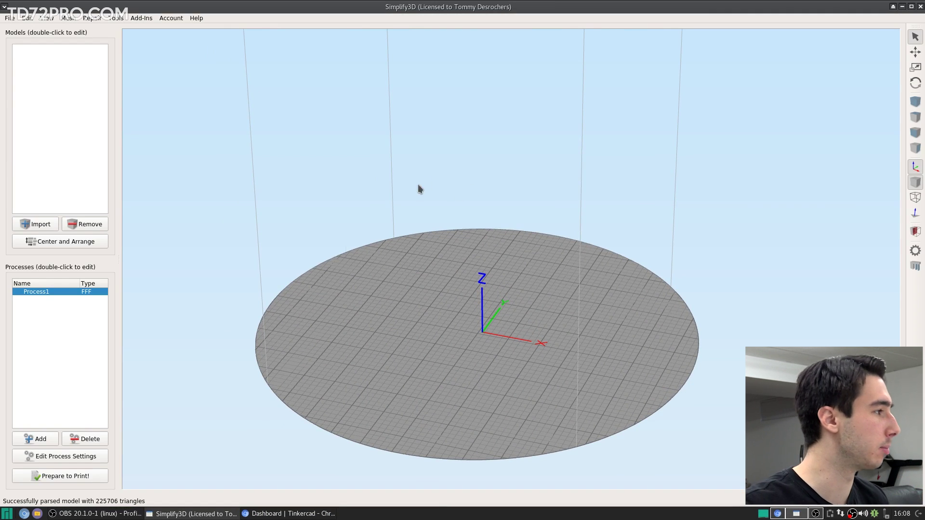
Step: In Simplify3D, import the Projet Test wrench and TASSE CAFÉ mug models and slice them for the print preview
left_click(39, 225)
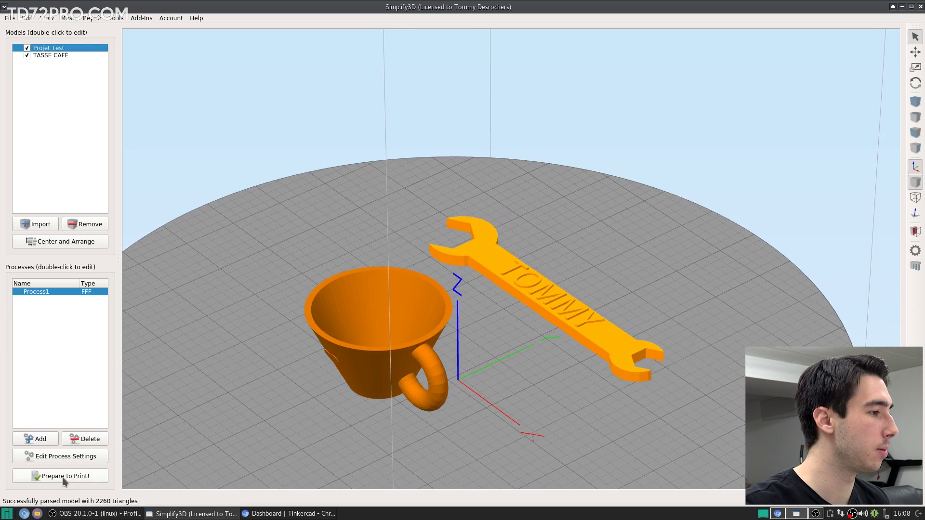
left_click(63, 477)
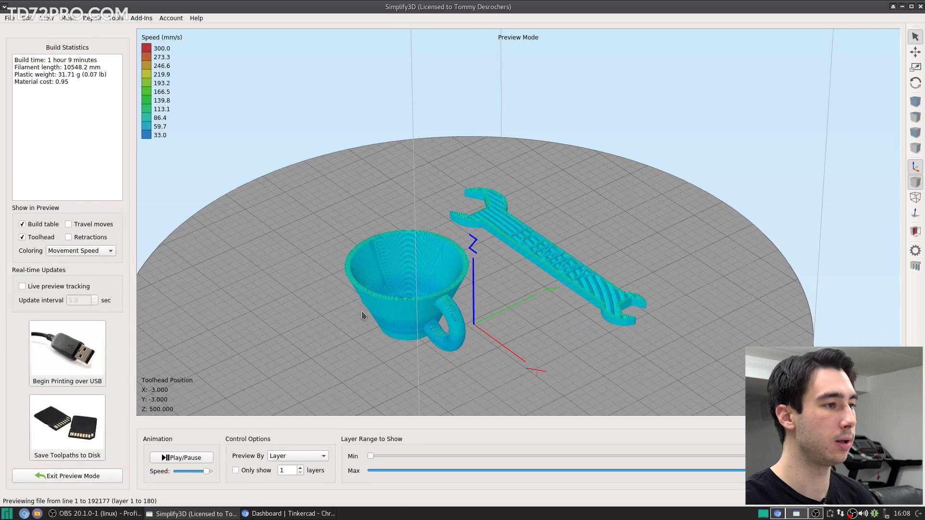
Step: Examine the sliced toolpaths of the wrench's raised lettering and of the mug with its handle and heart
scroll(491, 241, "up", 3)
scroll(528, 241, "up", 6)
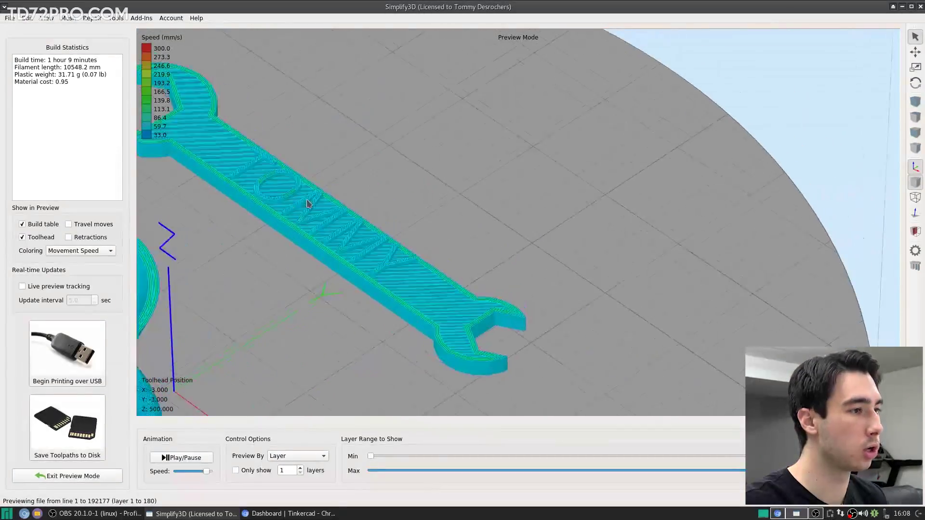
scroll(308, 203, "up", 5)
scroll(508, 250, "up", 2)
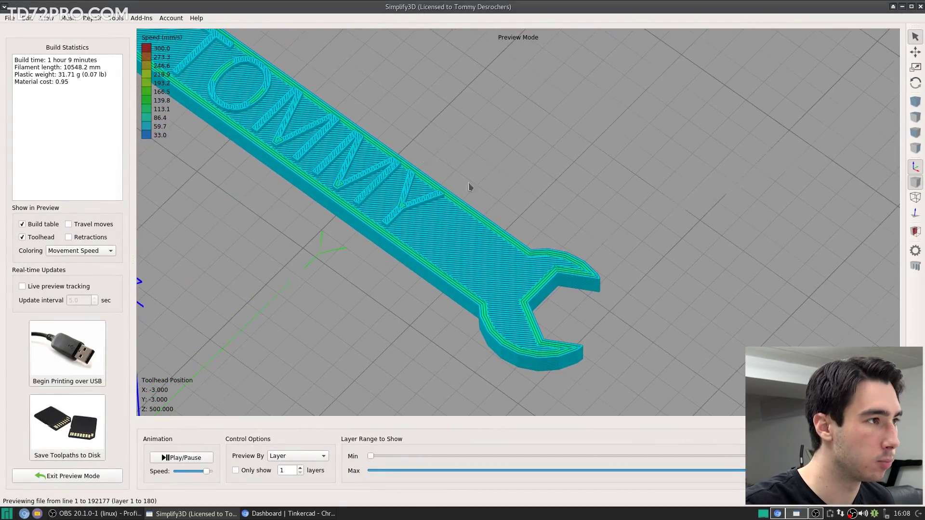
left_click_drag(446, 171, 493, 182)
right_click_drag(493, 182, 316, 178)
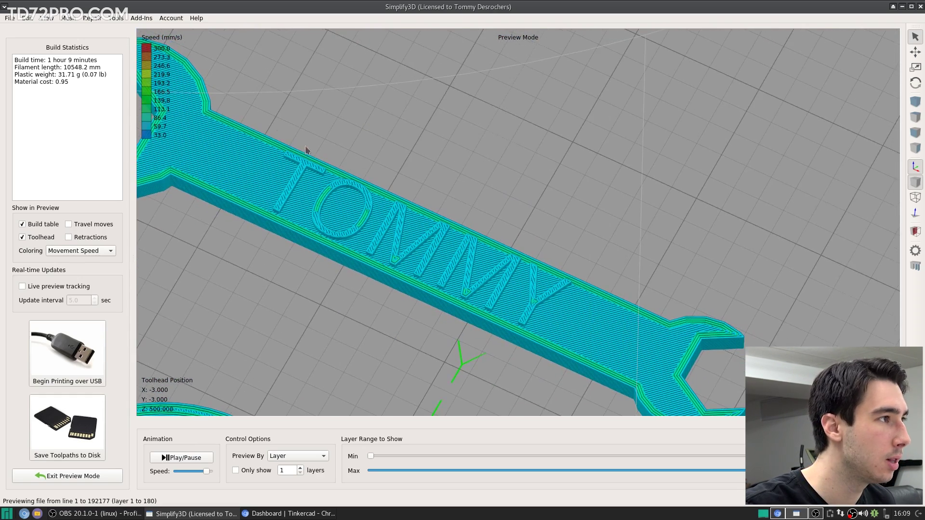
scroll(295, 147, "down", 4)
scroll(280, 142, "up", 3)
left_click_drag(388, 285, 647, 267)
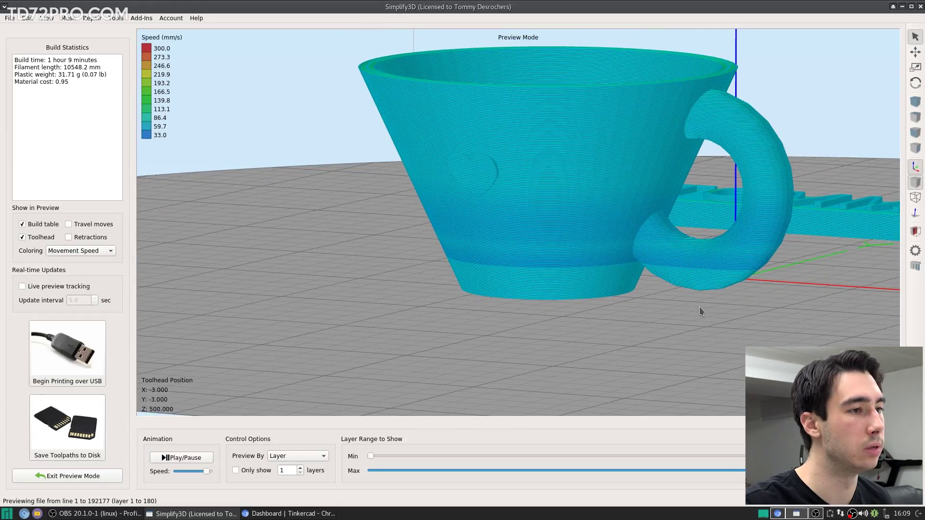
left_click_drag(572, 138, 462, 159)
Step: Exit the preview, enable support material generation for Process1 and slice both models again
left_click(84, 476)
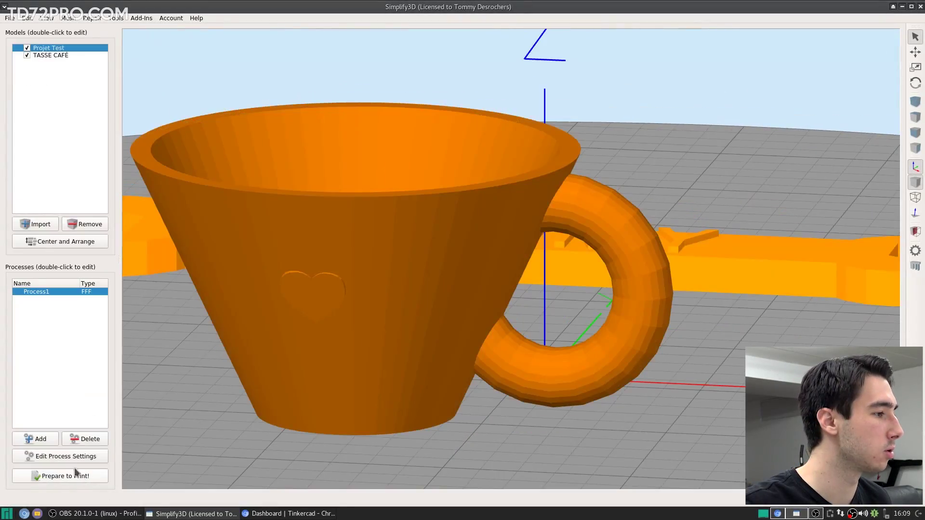
left_click(56, 456)
left_click(335, 189)
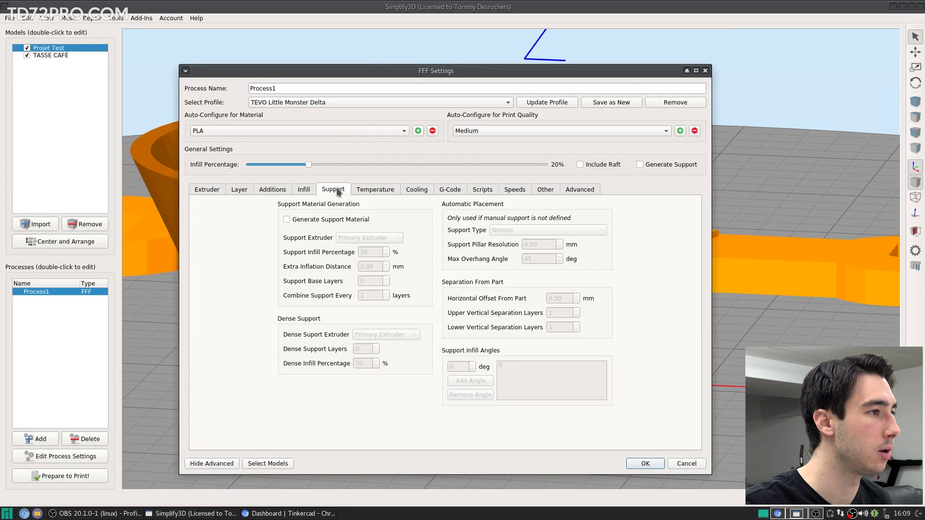
left_click(287, 220)
left_click(646, 463)
left_click(87, 477)
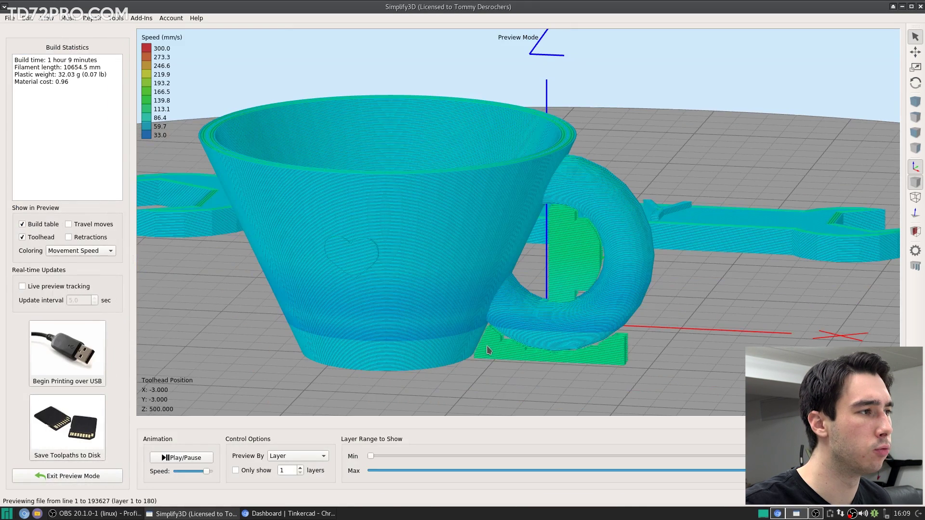
Step: Inspect the generated support structures under and inside the mug handle in the print preview
left_click_drag(519, 356, 590, 222)
left_click_drag(640, 255, 485, 204)
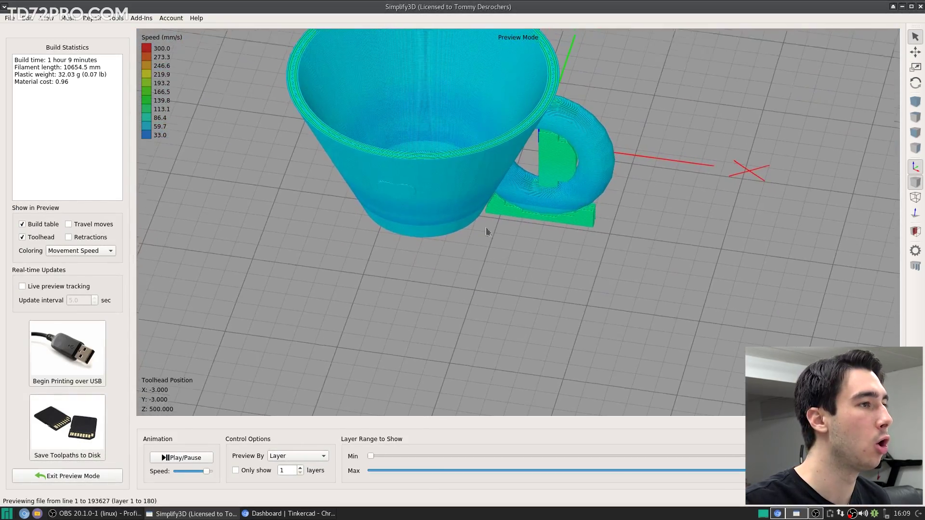
scroll(485, 204, "down", 5)
scroll(479, 254, "down", 2)
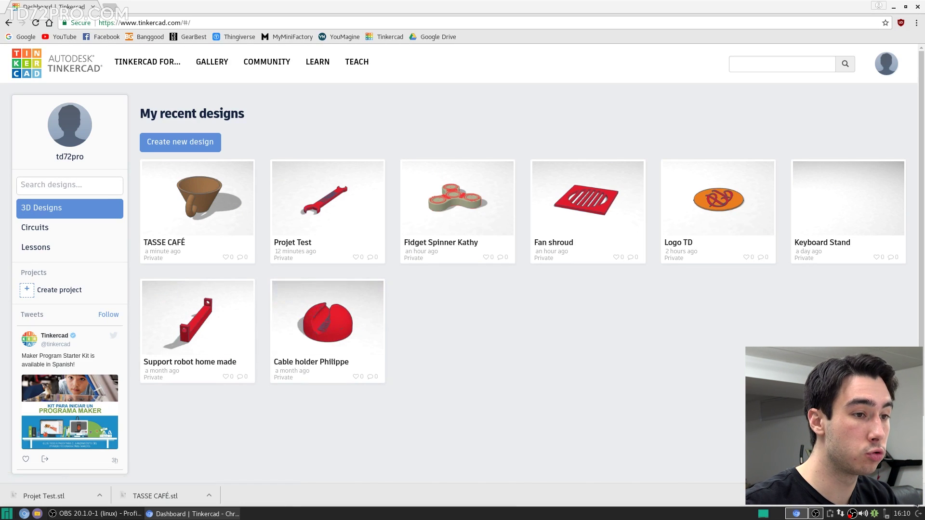
Step: Switch to Tinkercad, dismiss the downloads bar, open the Cable holder design to view it and return to the dashboard
left_click(917, 496)
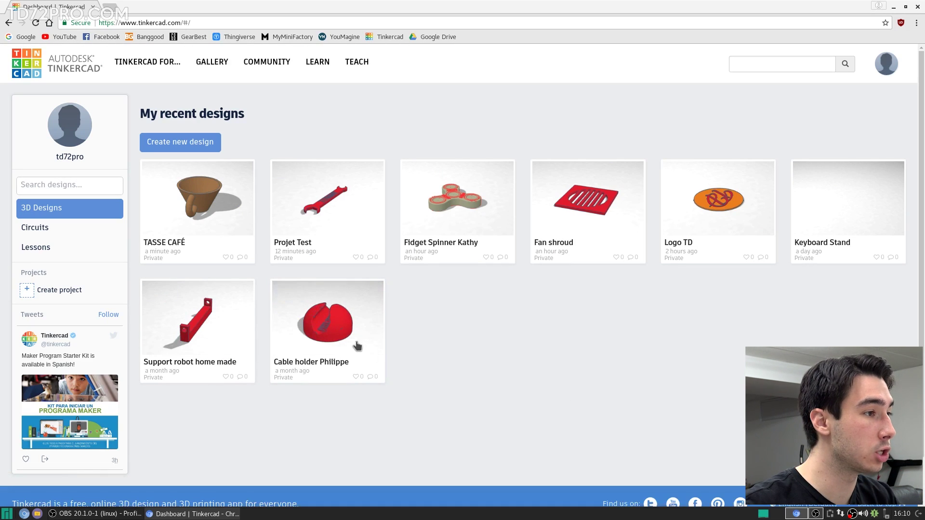
left_click(326, 327)
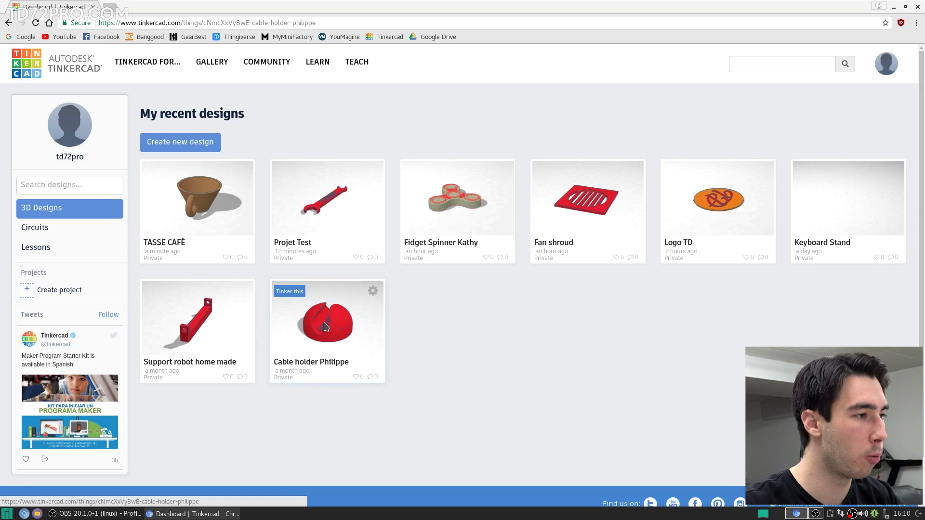
left_click(357, 401)
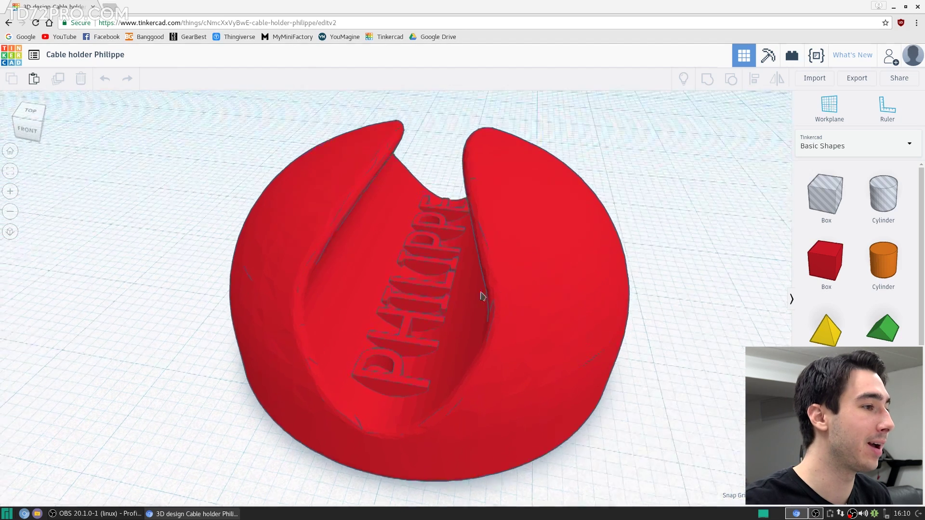
left_click(12, 54)
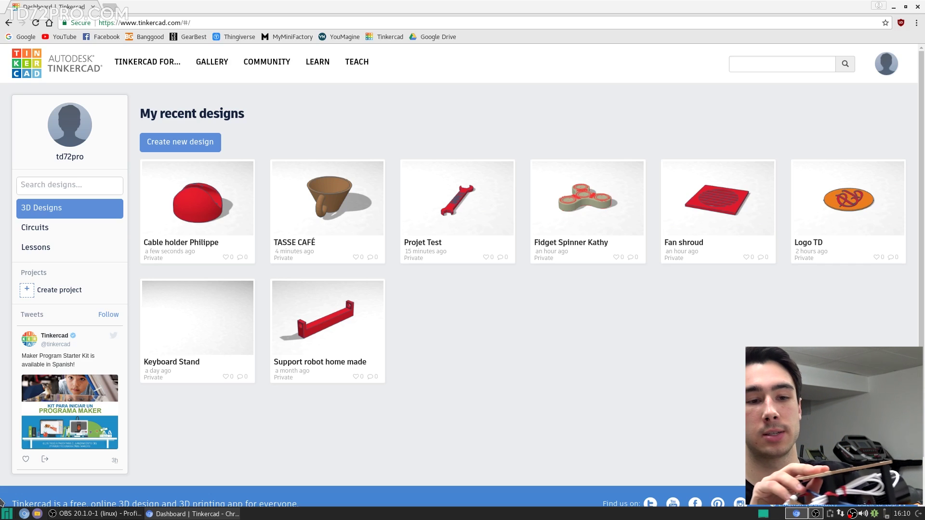
Step: Open the Support robot home made design and view its bracket from the front
scroll(2, 502, "down", 1)
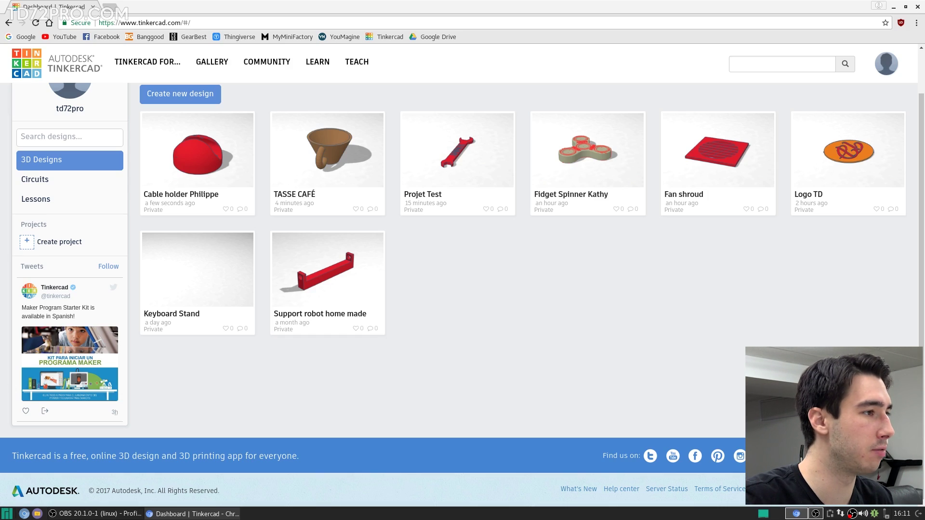
left_click(343, 285)
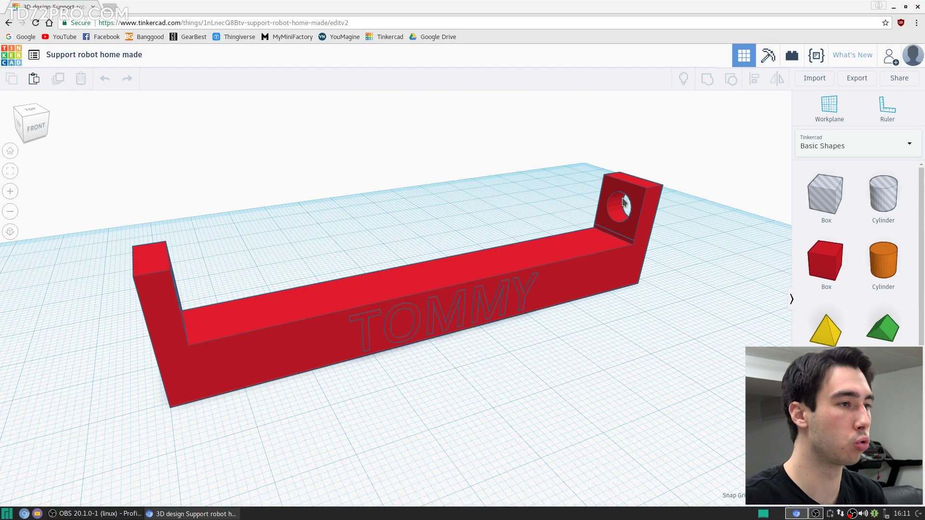
right_click_drag(588, 181, 415, 198)
key("h")
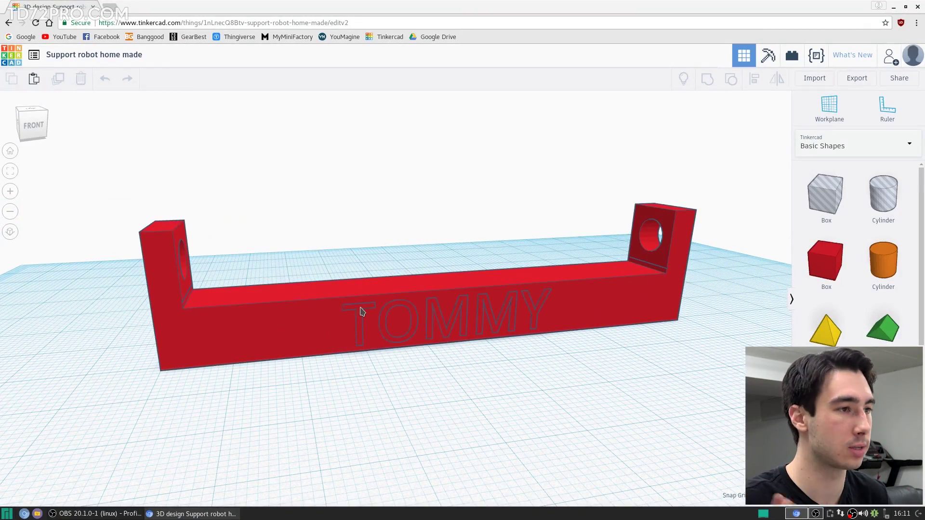
scroll(362, 311, "down", 5)
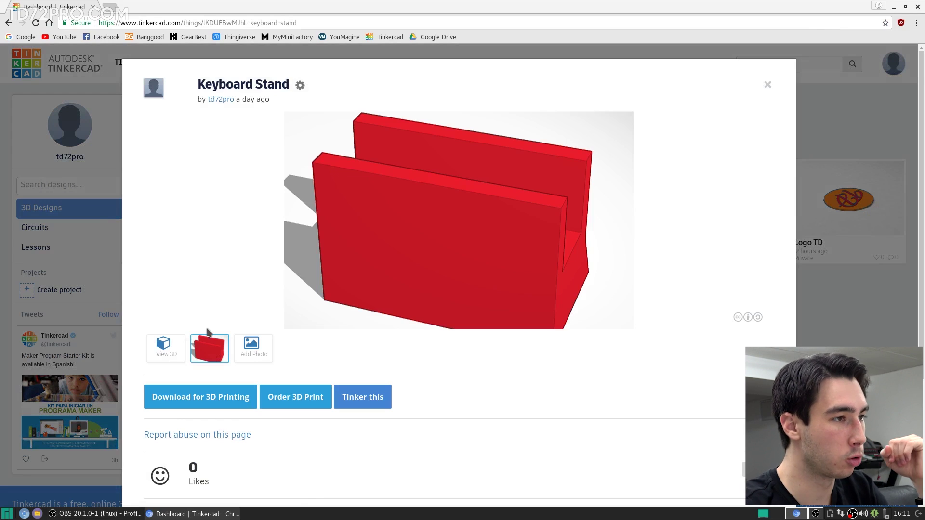
Step: Open the Keyboard Stand design in the editor and view its slot and base opening from several angles
left_click(355, 401)
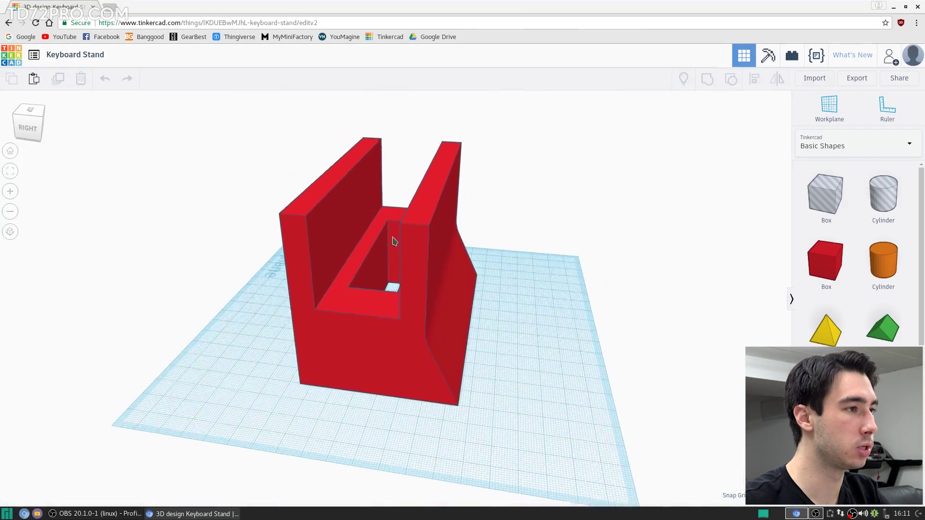
right_click_drag(394, 241, 549, 283)
right_click_drag(378, 371, 391, 343)
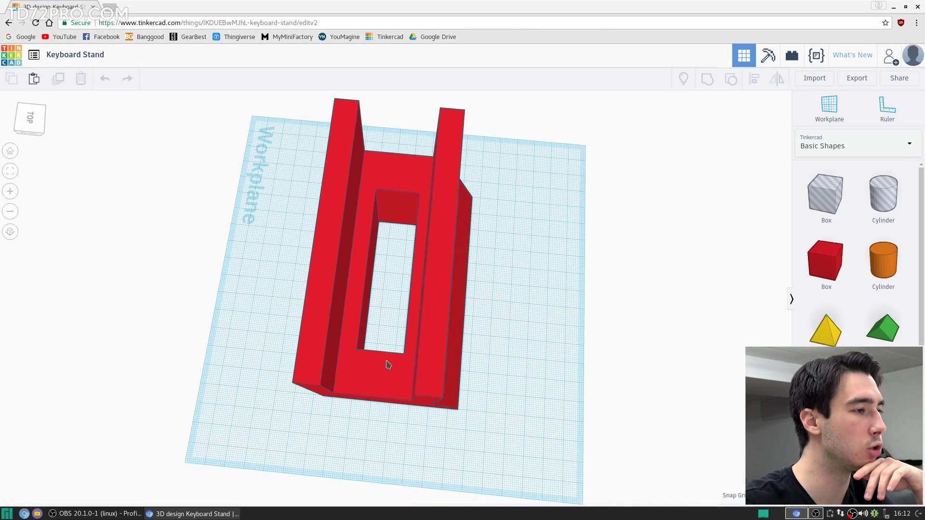
right_click_drag(412, 428, 345, 217)
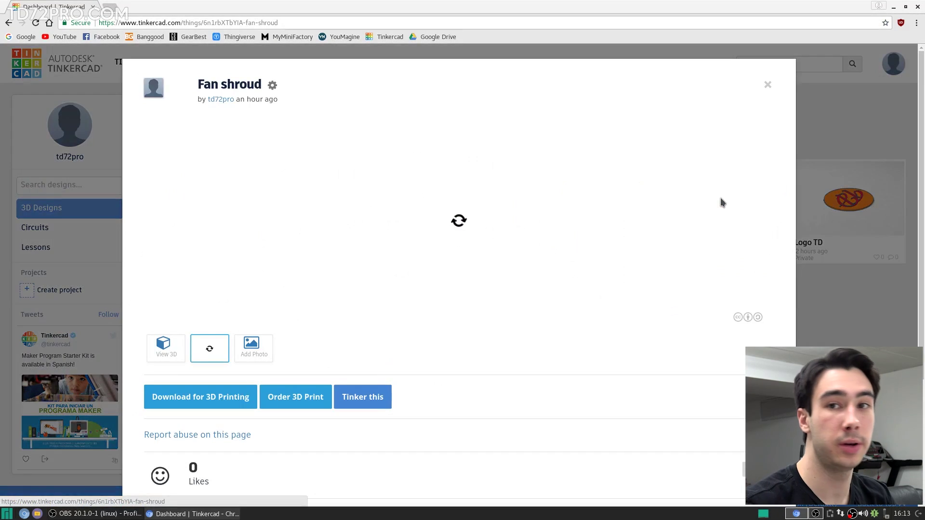
Step: Open the Fan shroud design in the editor and view its slotted grille up close from several angles
left_click(374, 401)
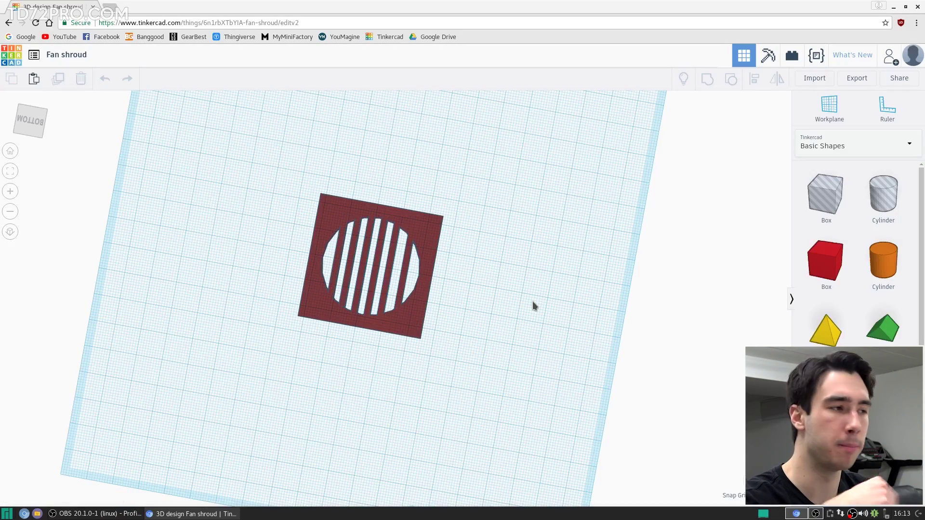
right_click_drag(554, 112, 487, 296)
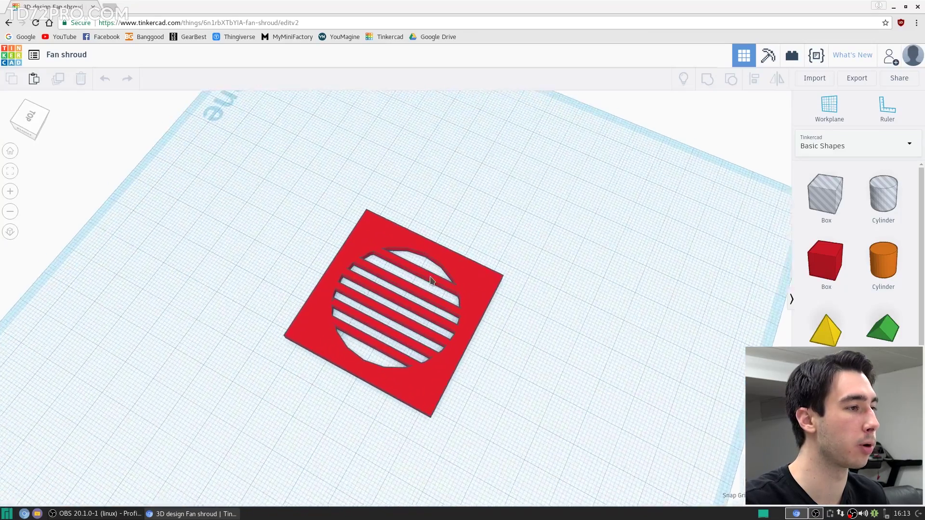
scroll(487, 295, "up", 5)
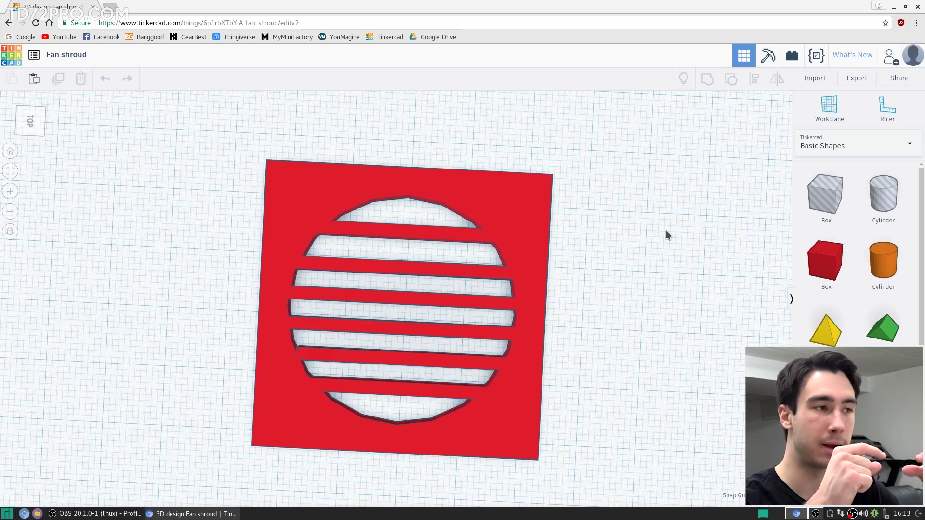
right_click_drag(430, 238, 532, 341)
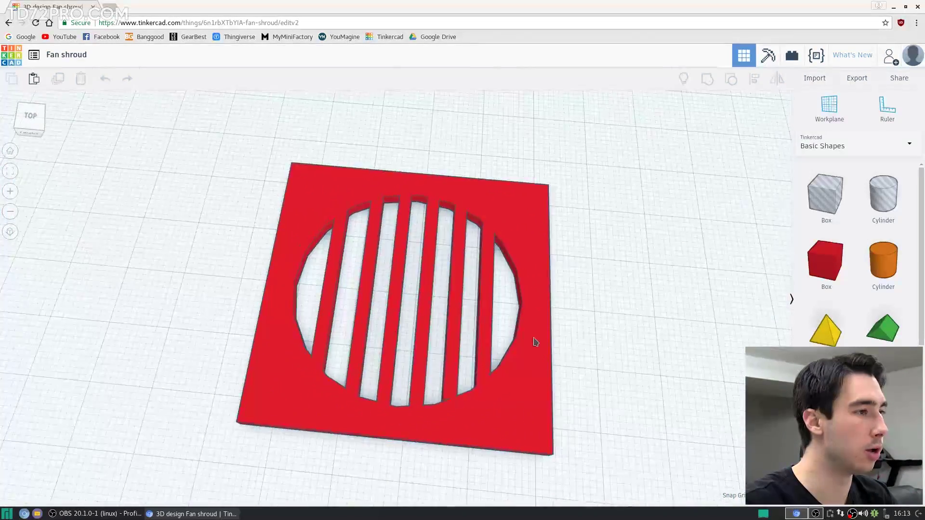
right_click_drag(450, 280, 454, 259)
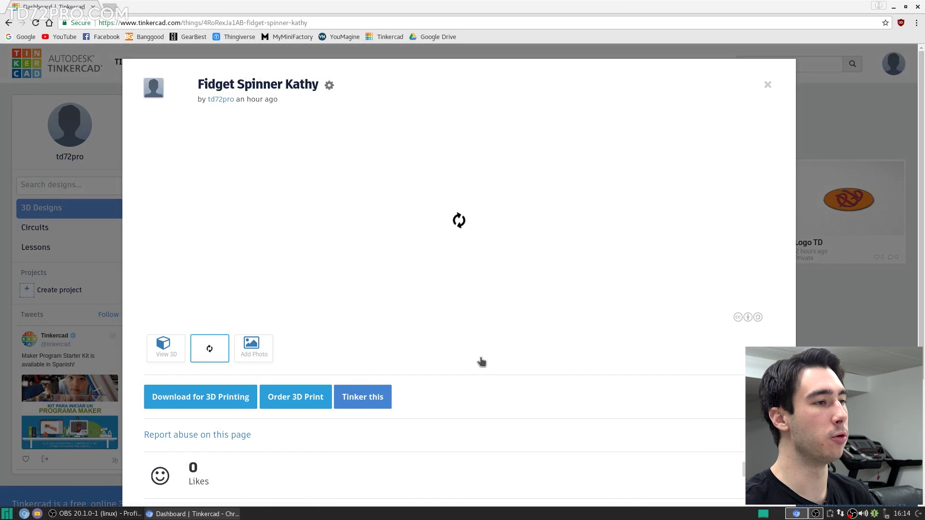
Step: Open the Fidget Spinner design, view its engraved arms and return to the dashboard
left_click(376, 398)
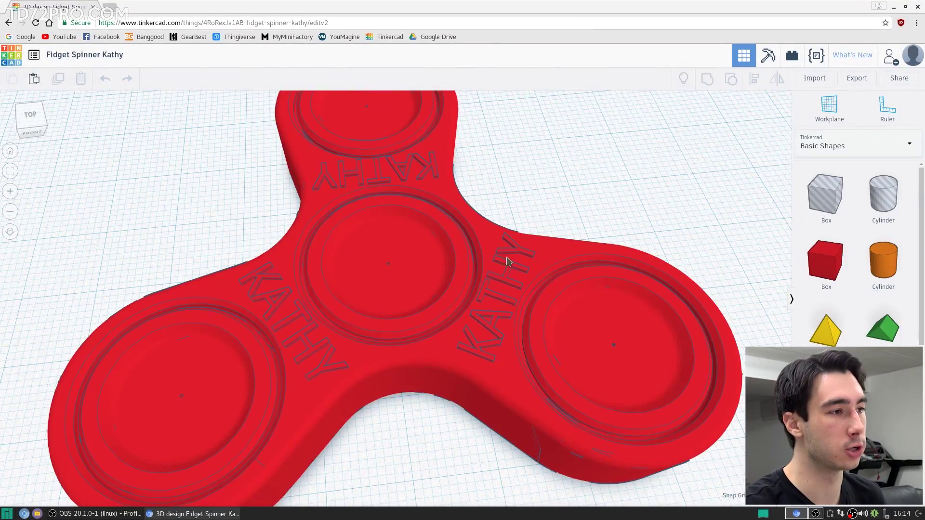
right_click_drag(588, 297, 440, 391)
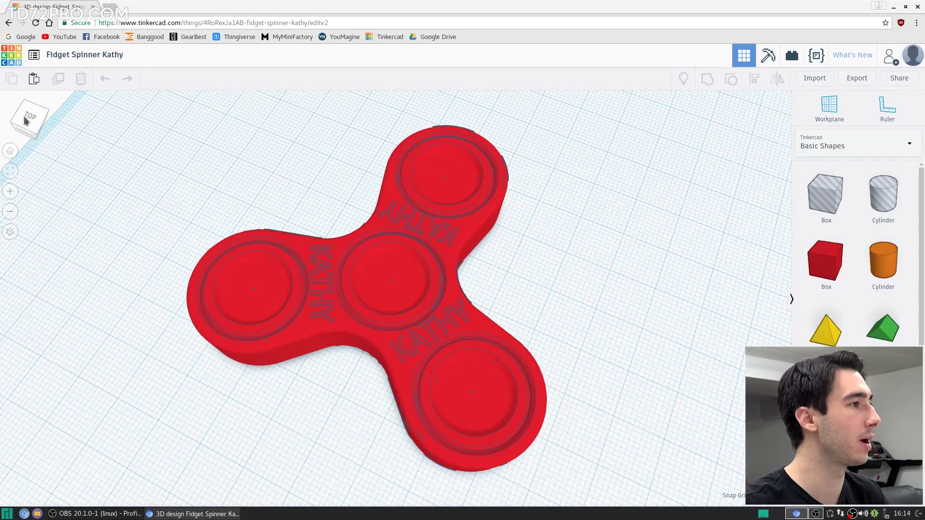
left_click(13, 60)
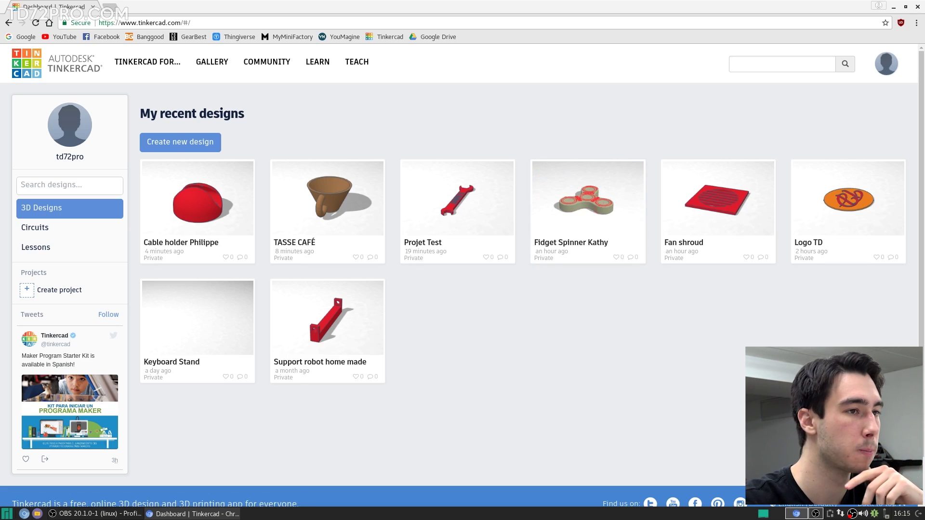
Step: Open the Logo TD design from the recent designs in the editor
left_click(848, 208)
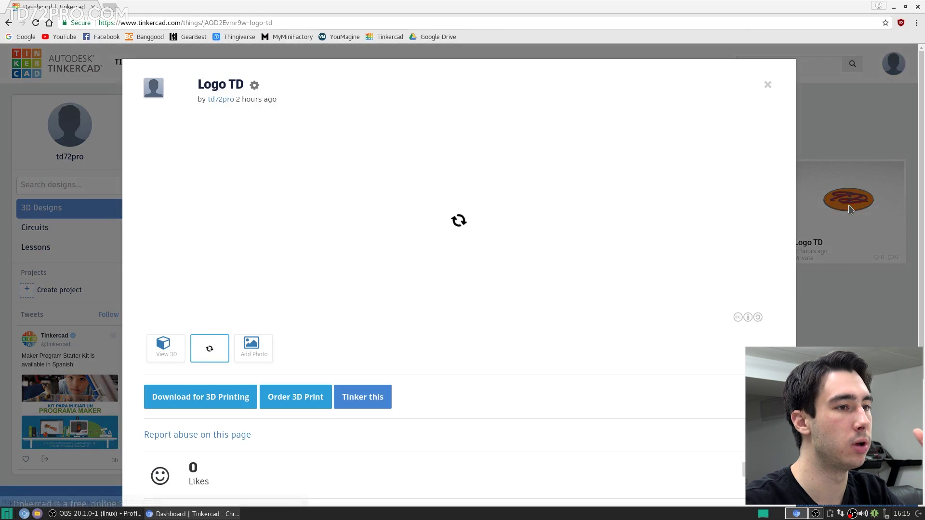
left_click(365, 396)
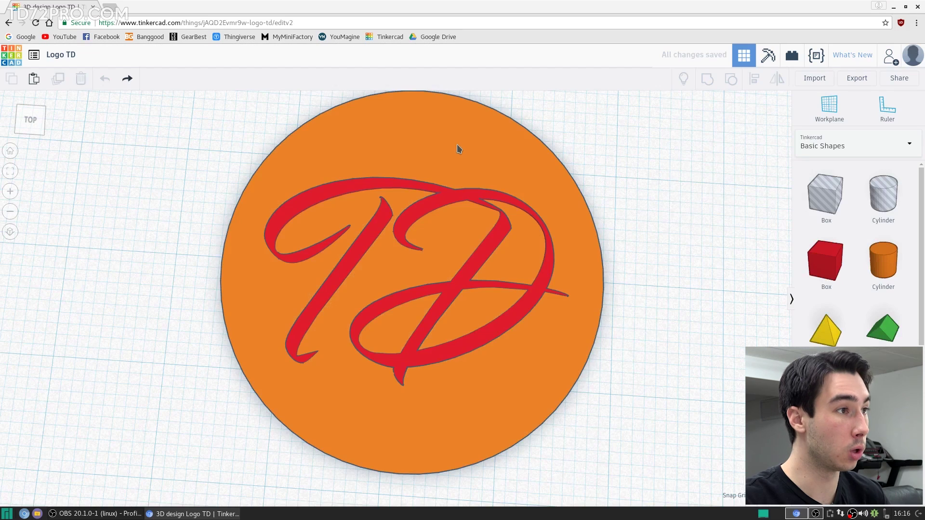
Step: Delete the orange disc behind the TD lettering and undo the deletion
left_click(458, 149)
key("Delete")
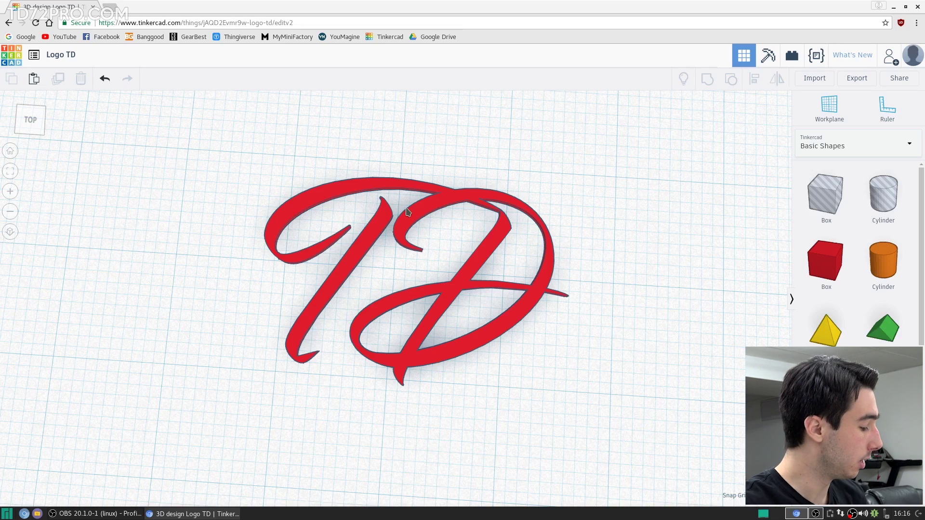
key("ctrl+z")
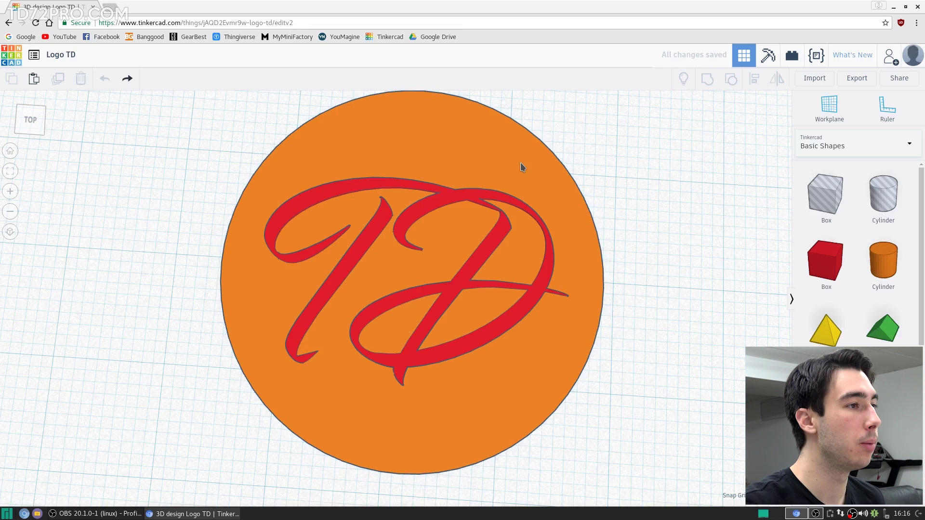
Step: Select all shapes of the logo and group the TD lettering with the orange disc
left_click(465, 204)
key("ctrl+a")
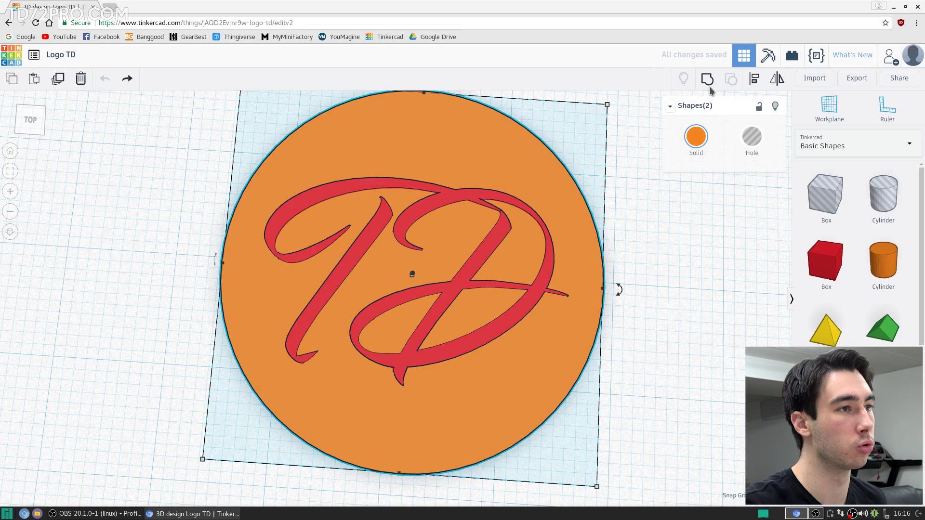
left_click(707, 79)
mouse_move(155, 351)
right_mouse_down()
mouse_move(200, 293)
mouse_move(215, 242)
mouse_move(147, 345)
right_mouse_up()
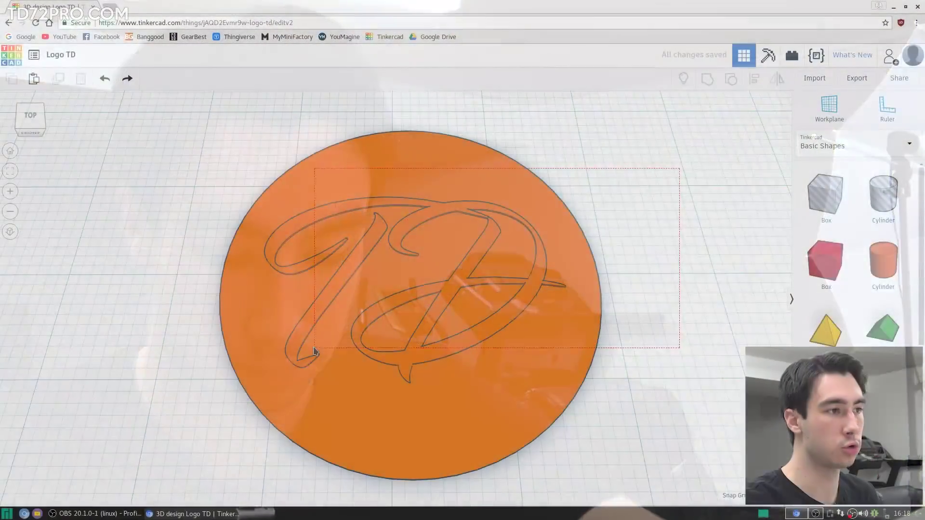
Step: Ungroup the combined logo back into separate lettering and disc
left_click(411, 268)
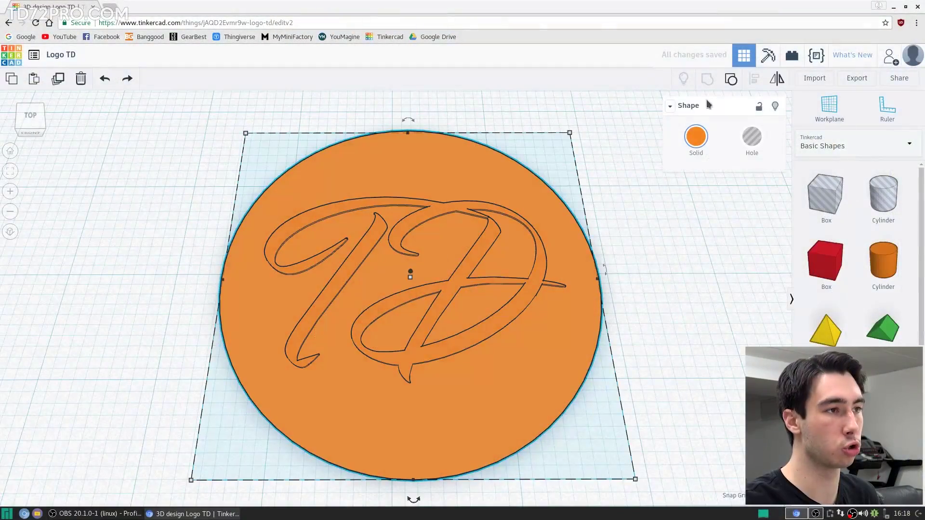
left_click(731, 78)
left_click(641, 270)
Step: Turn the TD lettering into a hole
left_click(525, 306)
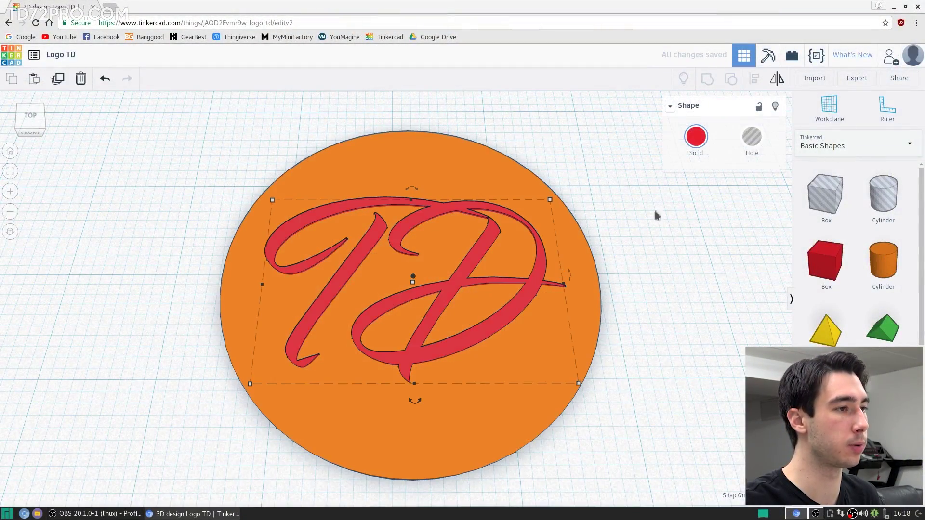
left_click(752, 140)
right_click_drag(672, 271, 636, 297)
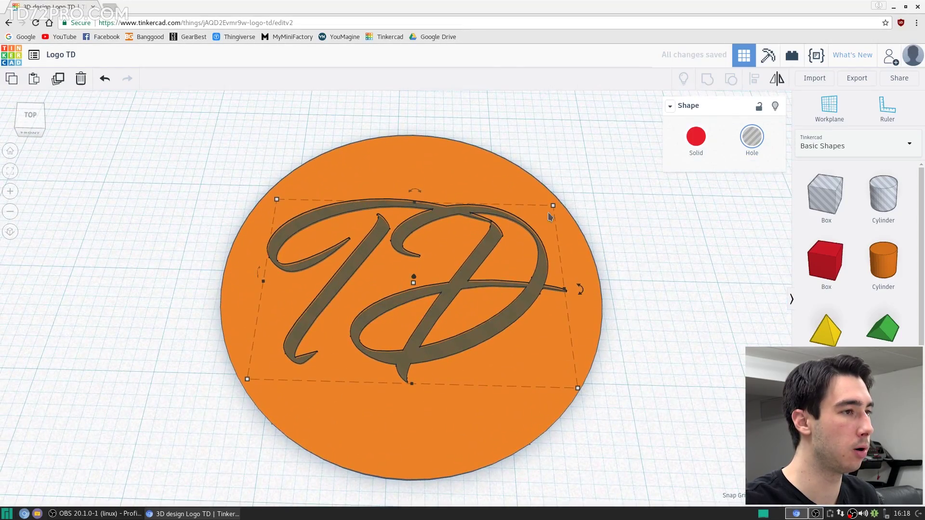
Step: Group the hole lettering with the orange disc to cut it out, and undo back to solid red lettering
left_click(321, 354, "shift")
left_click(707, 79)
left_click(705, 289)
left_click(480, 379)
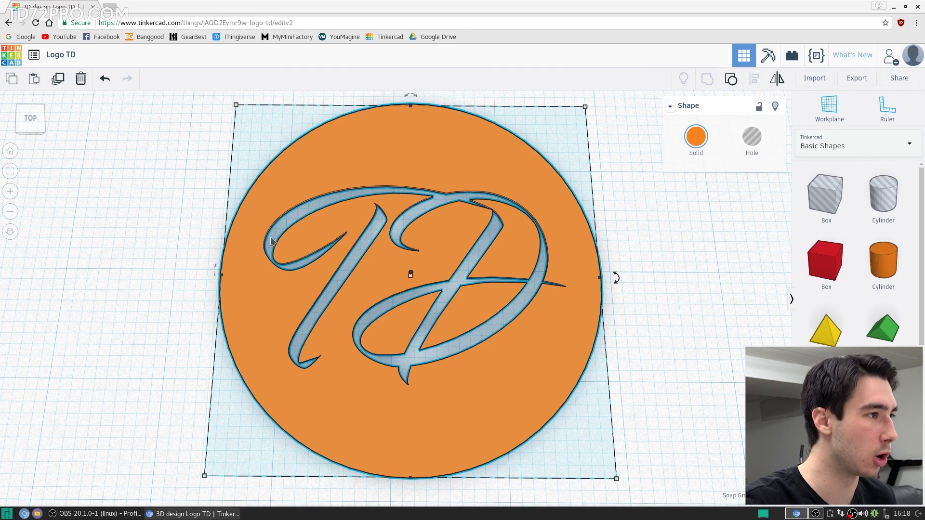
left_click(672, 299)
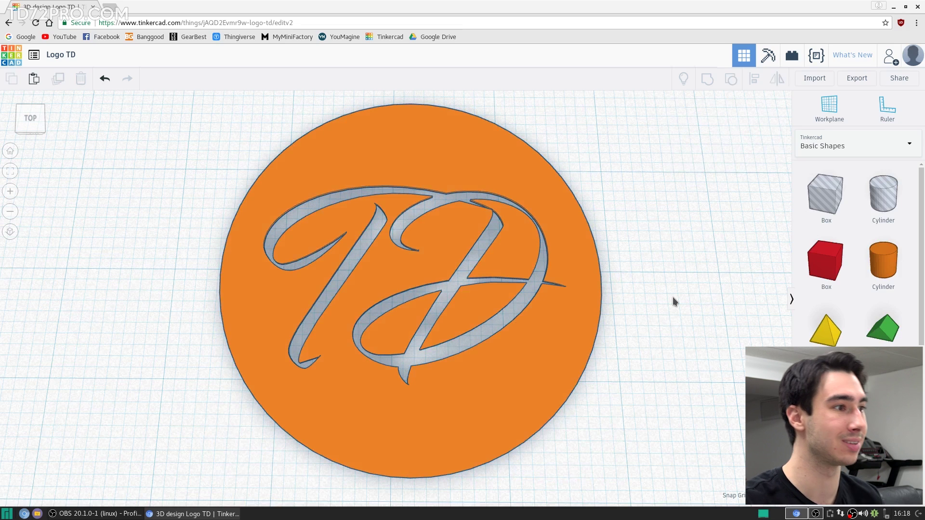
key("ctrl+z")
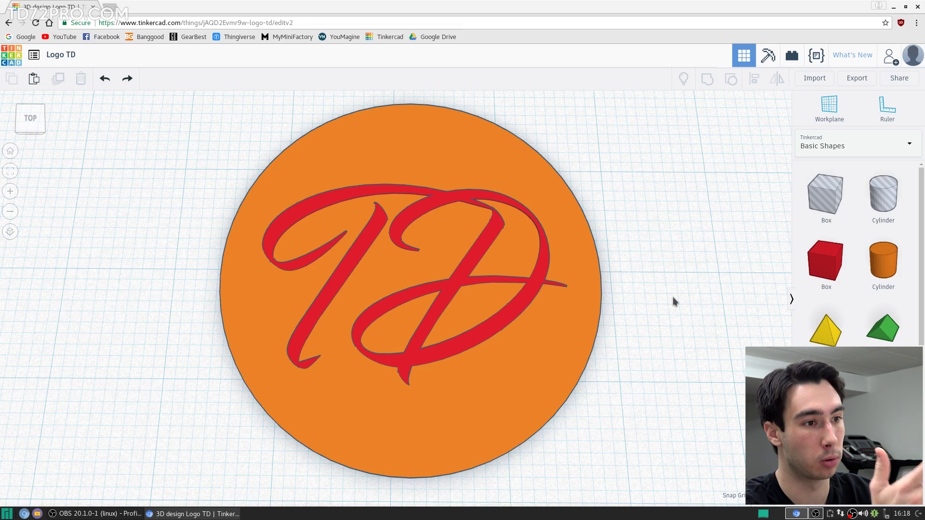
Step: Place a Pointed Windmill shape from the Featured Shape Generators onto the workplane and delete it
left_click(864, 144)
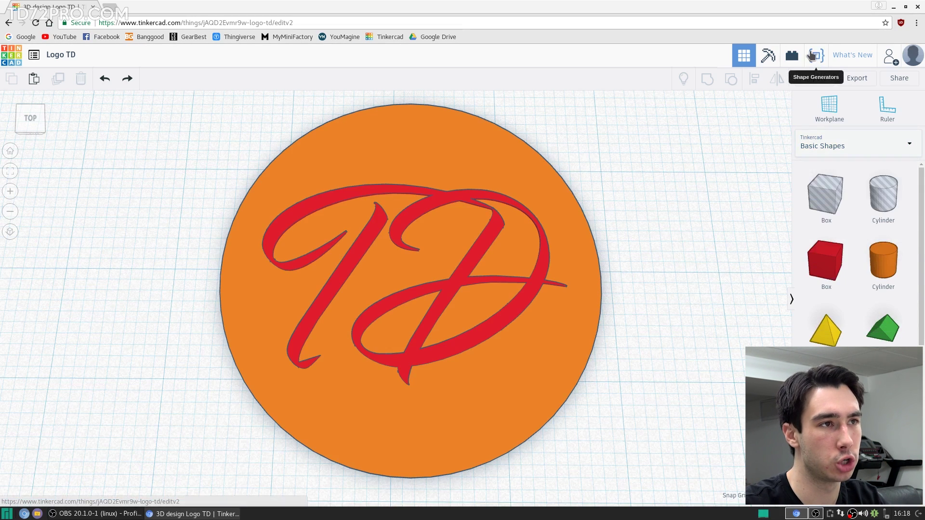
left_click(876, 151)
left_click(847, 269)
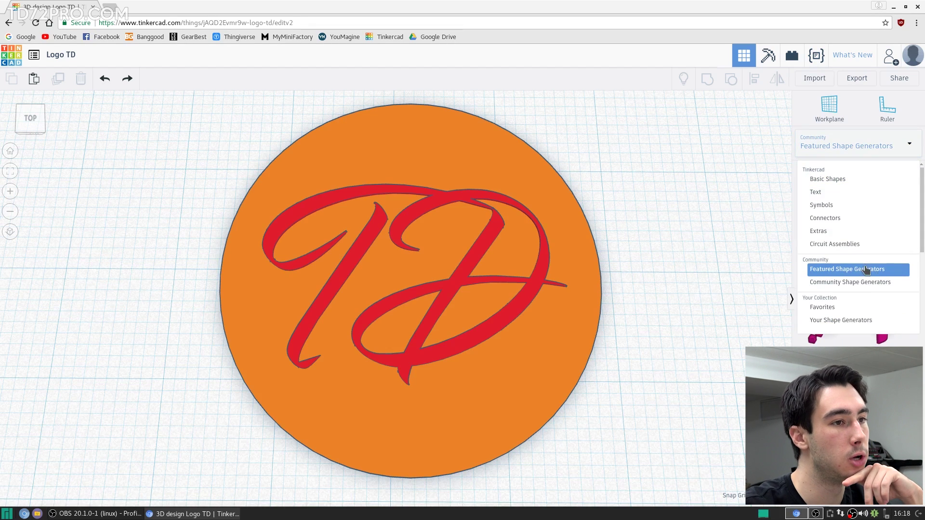
left_click_drag(826, 226, 646, 249)
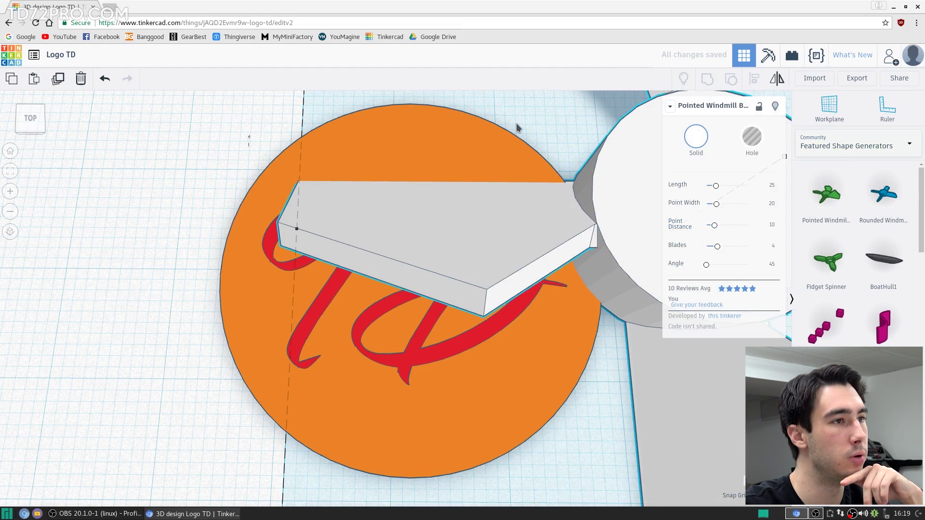
scroll(518, 130, "down", 6)
key("Delete")
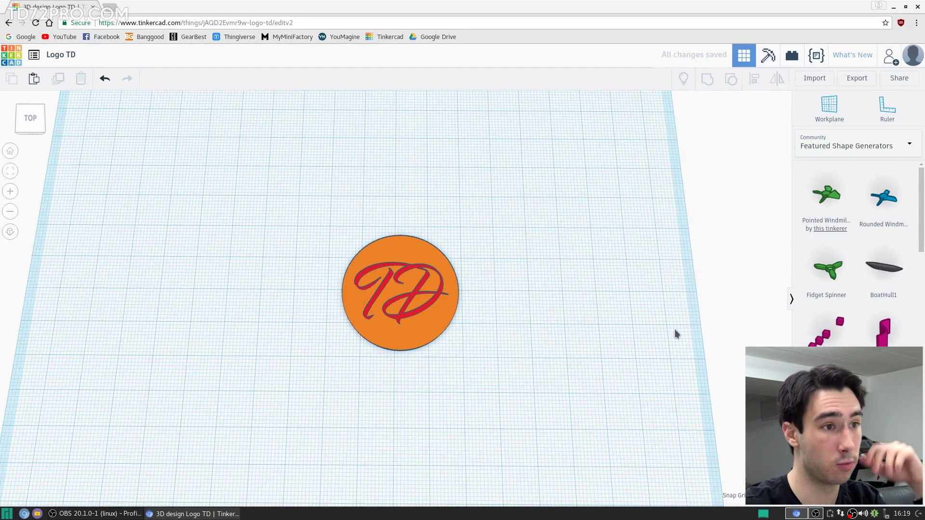
Step: Place sample generator shapes around the logo, including the Chain Mail 6 in 1 from the Community Shape Generators
scroll(858, 253, "down", 2)
left_click_drag(883, 268, 536, 237)
left_click_drag(884, 330, 608, 322)
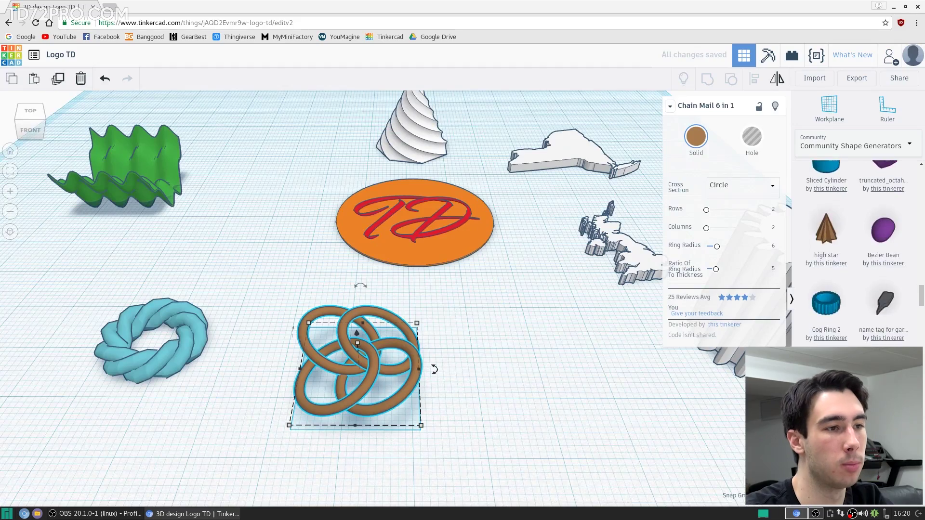
Step: Show the Connectors shape collection and place a Ball Seated Vert in front of the gear-like cylinder
scroll(857, 253, "down", 3)
left_click(851, 142)
left_click(824, 212)
scroll(881, 308, "down", 1)
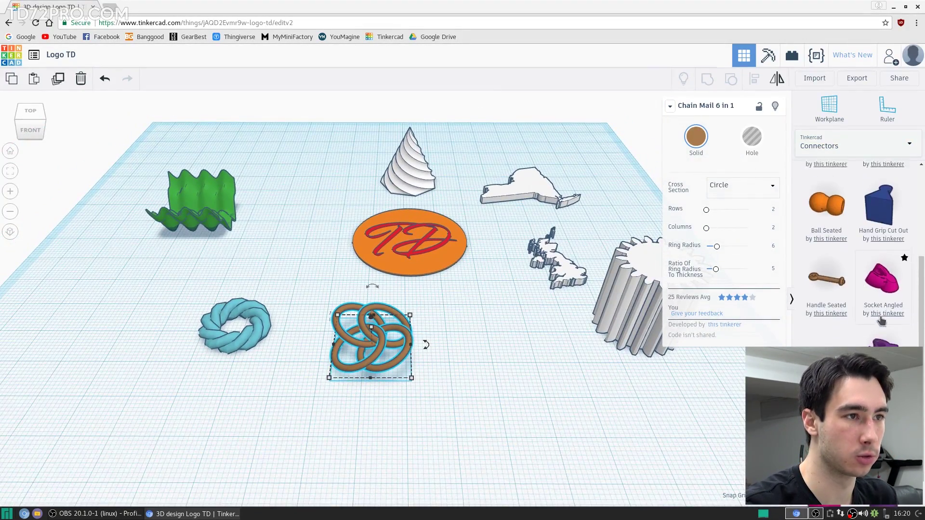
middle_click_drag(555, 314, 533, 332)
scroll(897, 282, "up", 3)
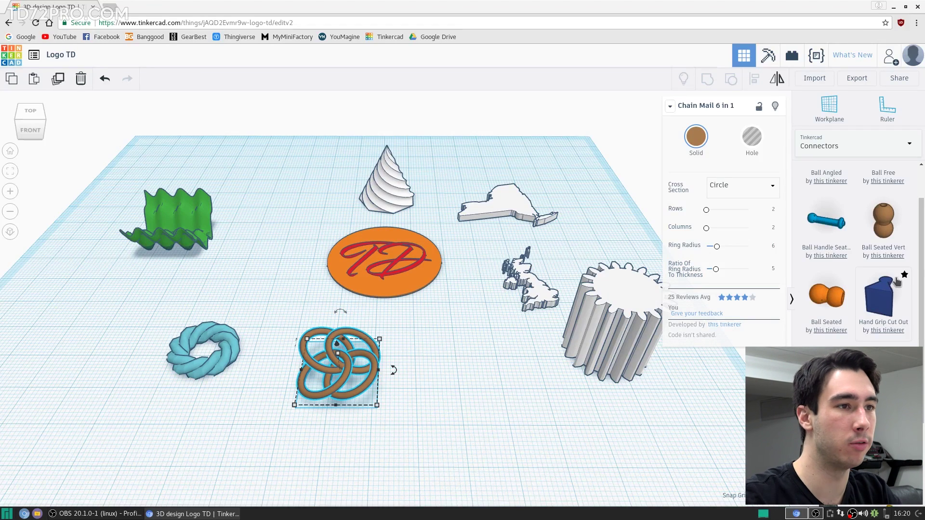
left_click_drag(890, 241, 467, 406)
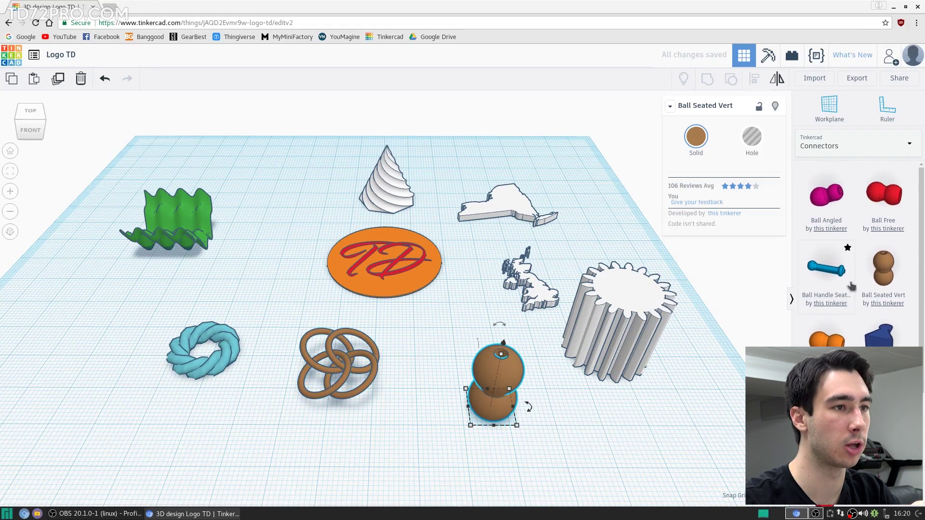
Step: Place a Socket Seated Vert connector beside the brown ball connector and view it from several angles
scroll(836, 314, "down", 3)
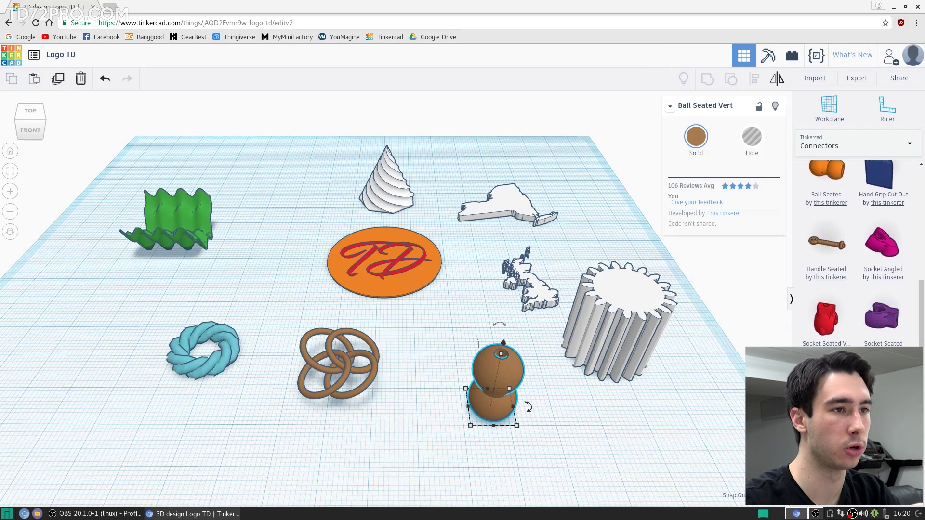
left_click_drag(836, 337, 586, 402)
right_click_drag(585, 402, 621, 277)
left_click_drag(621, 277, 626, 308)
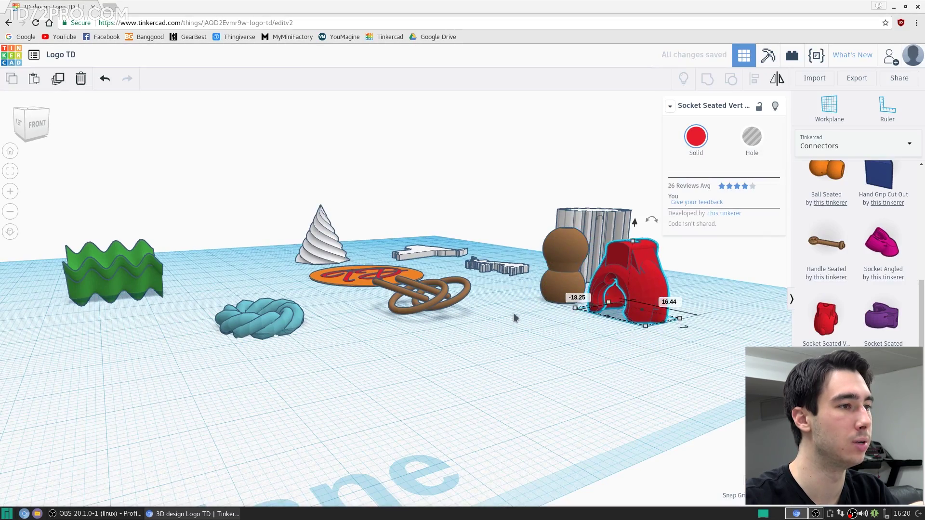
right_click_drag(512, 316, 613, 349)
scroll(612, 345, "down", 5)
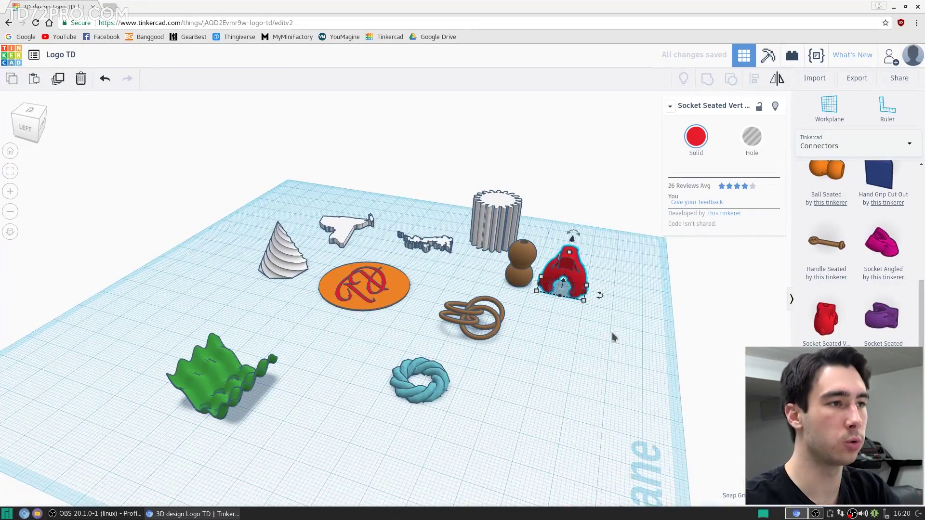
Step: Delete all the sample shapes around the TD logo, leaving only the lettering and orange disc
scroll(463, 346, "up", 3)
right_click_drag(463, 346, 424, 351)
left_click_drag(651, 125, 453, 454)
key("Delete")
left_click(371, 200)
key("Delete")
left_click(224, 268)
key("Delete")
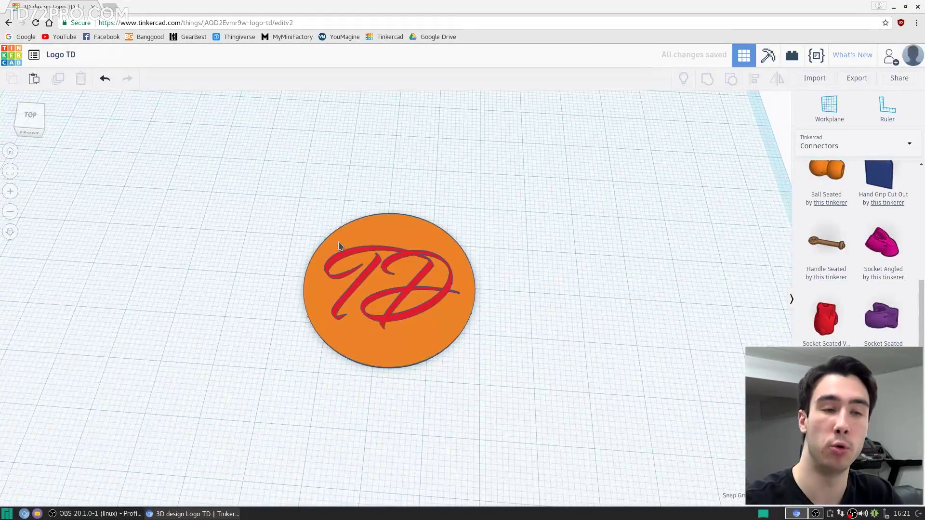
scroll(420, 250, "up", 3)
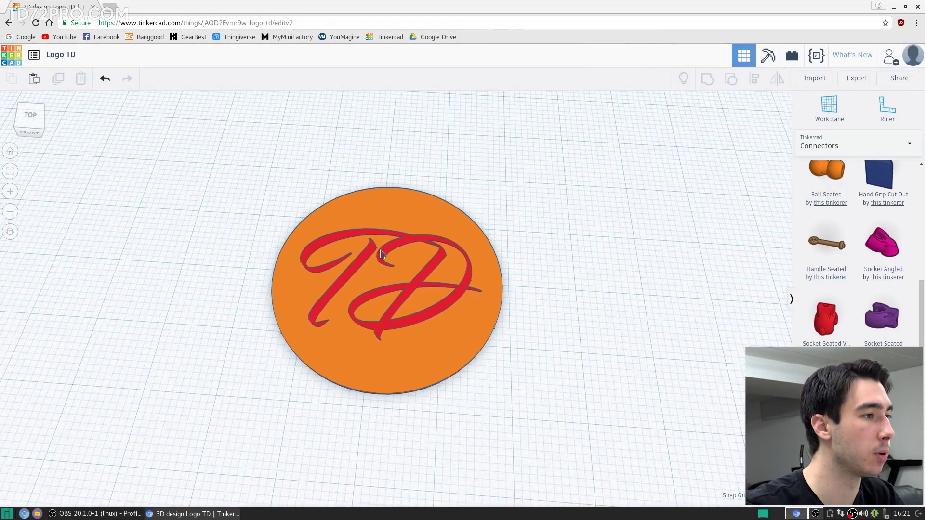